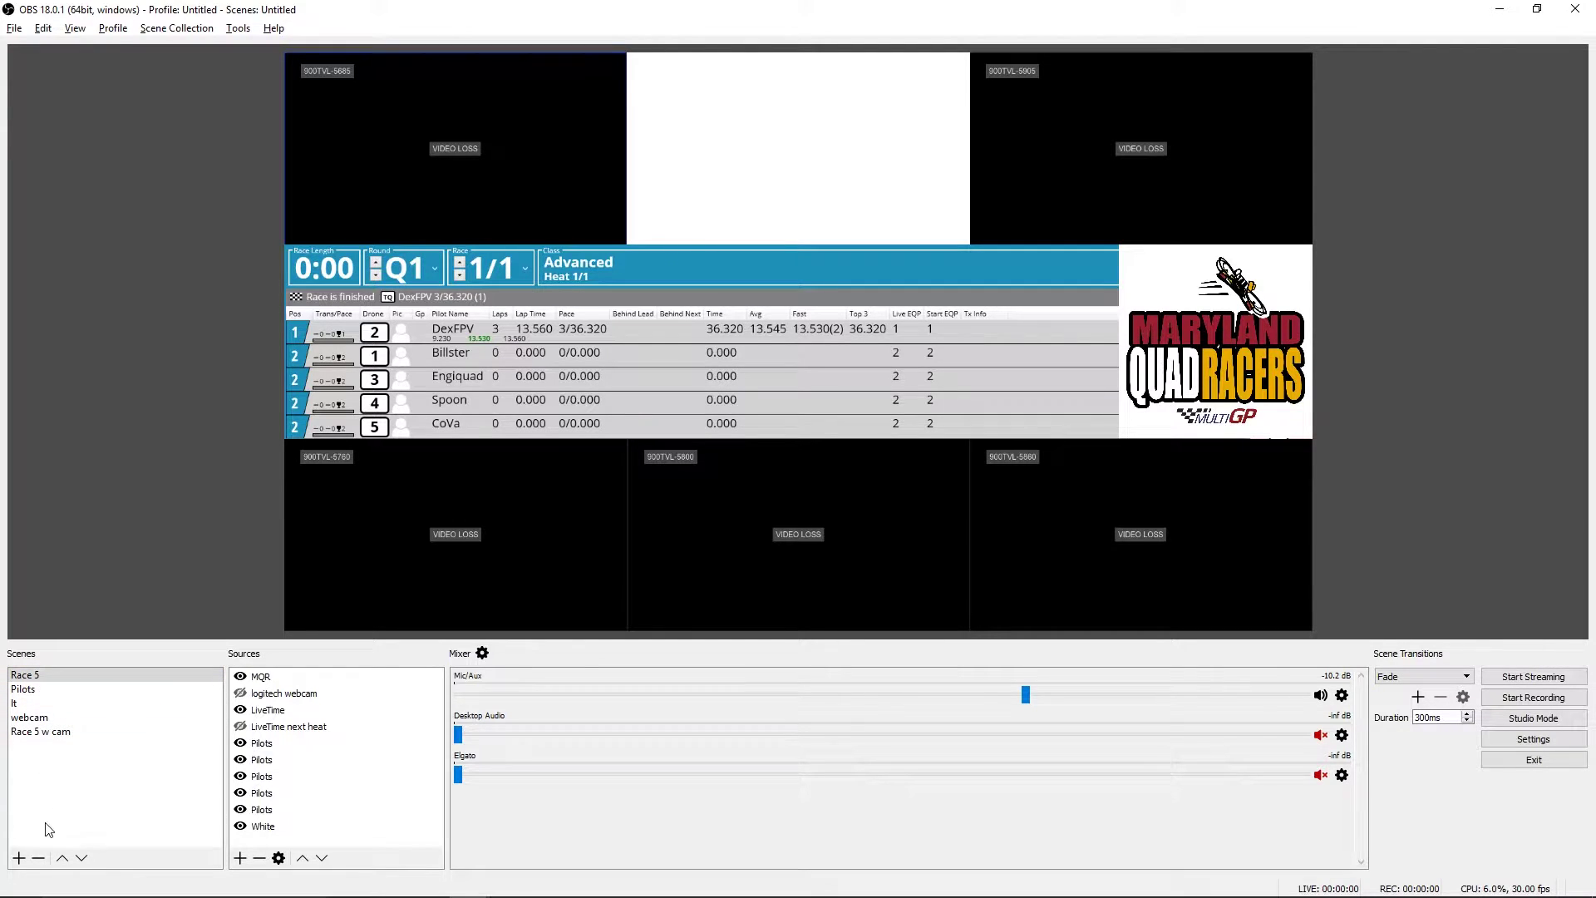
Create a new scene named DVR.
{"action": "left_click", "coordinate": [18, 858]}
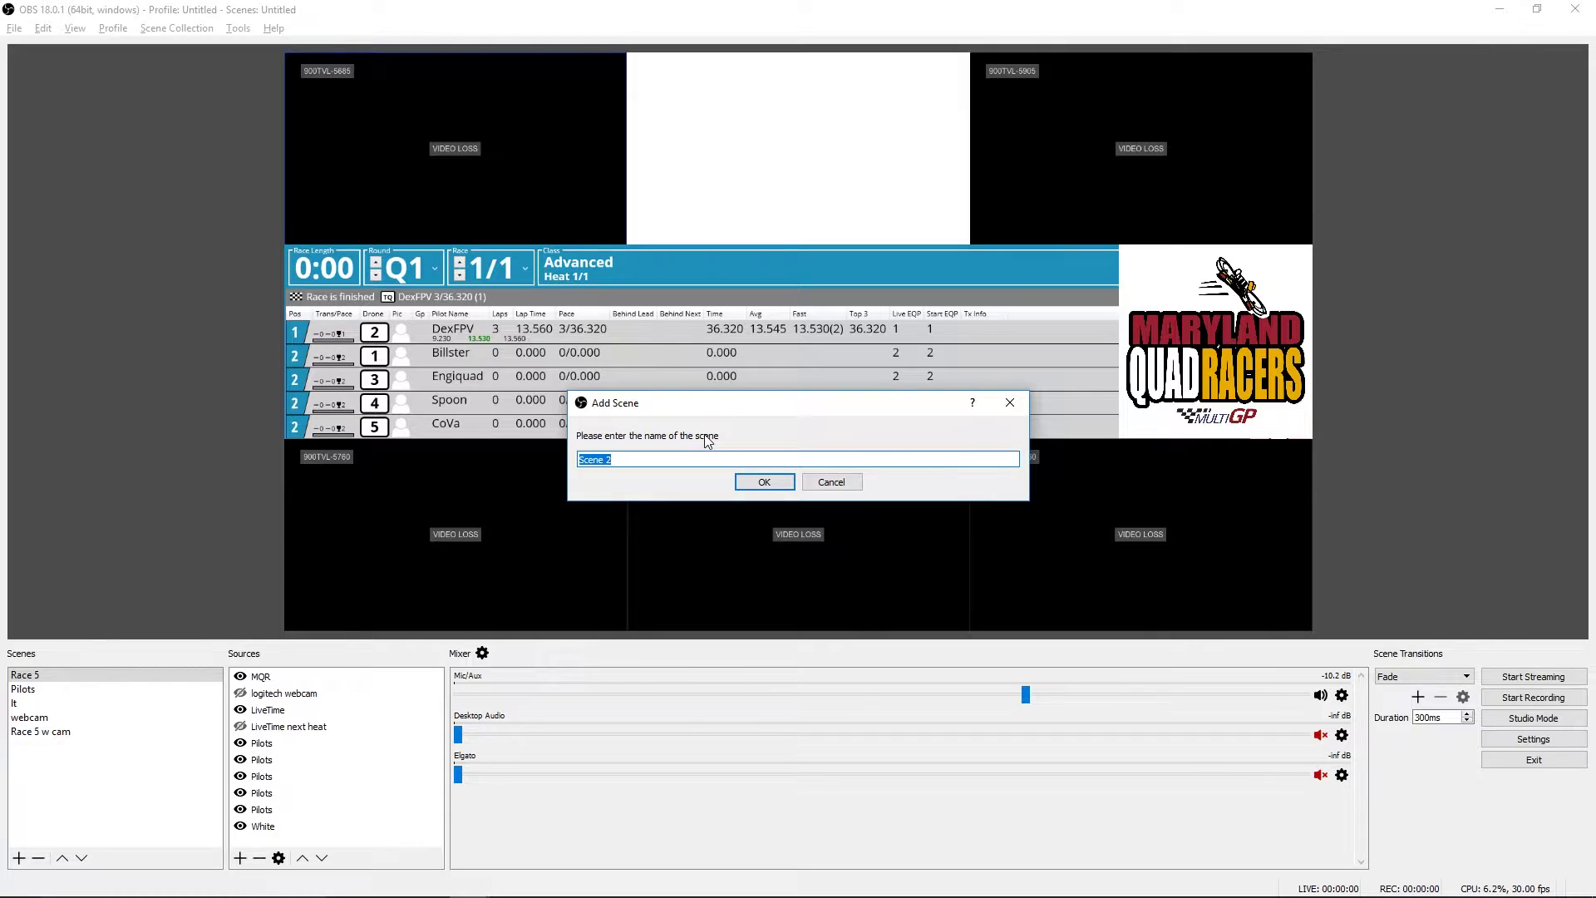
{"action": "type", "text": "DVR"}
{"action": "key", "text": "Return"}
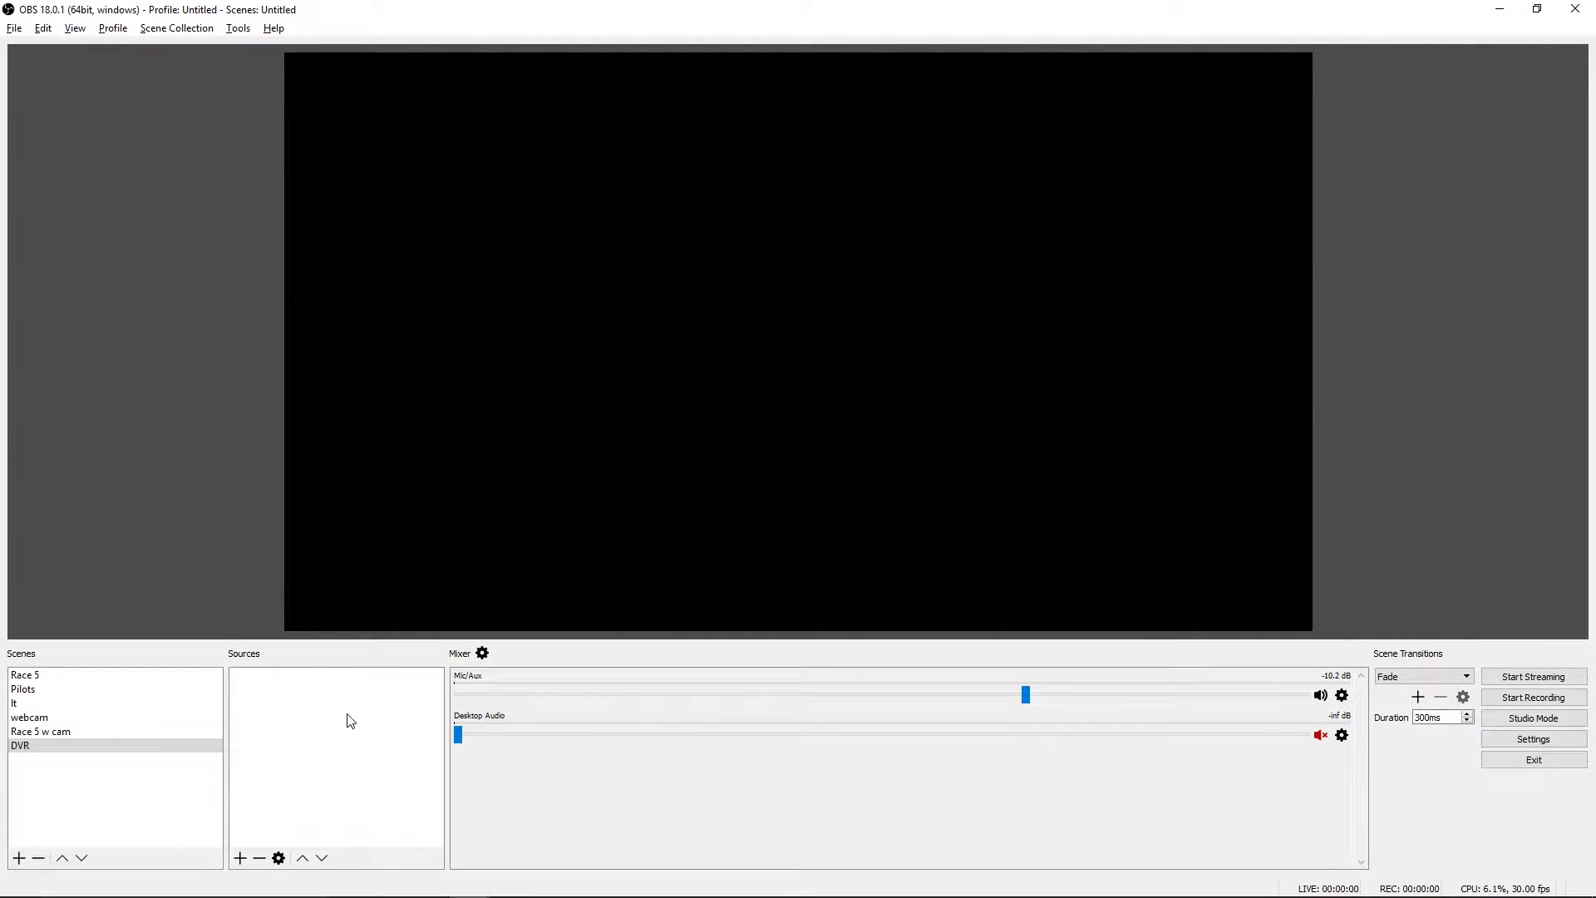
Add a Video Capture Device source named Elgato2 to the DVR scene.
{"action": "left_click", "coordinate": [241, 858]}
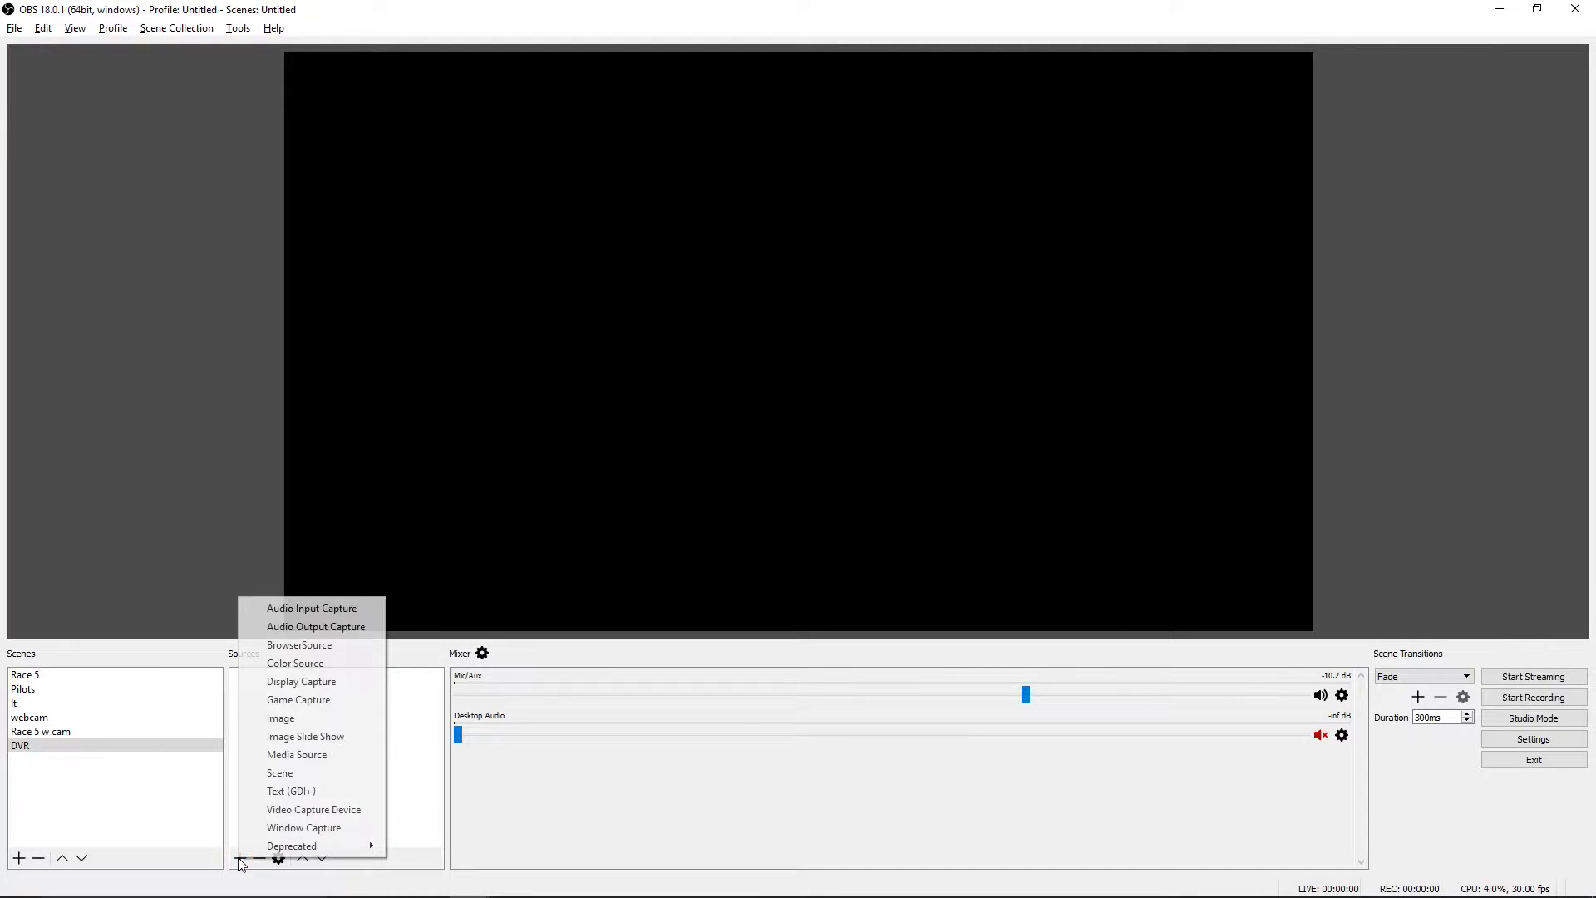
{"action": "left_click", "coordinate": [318, 809]}
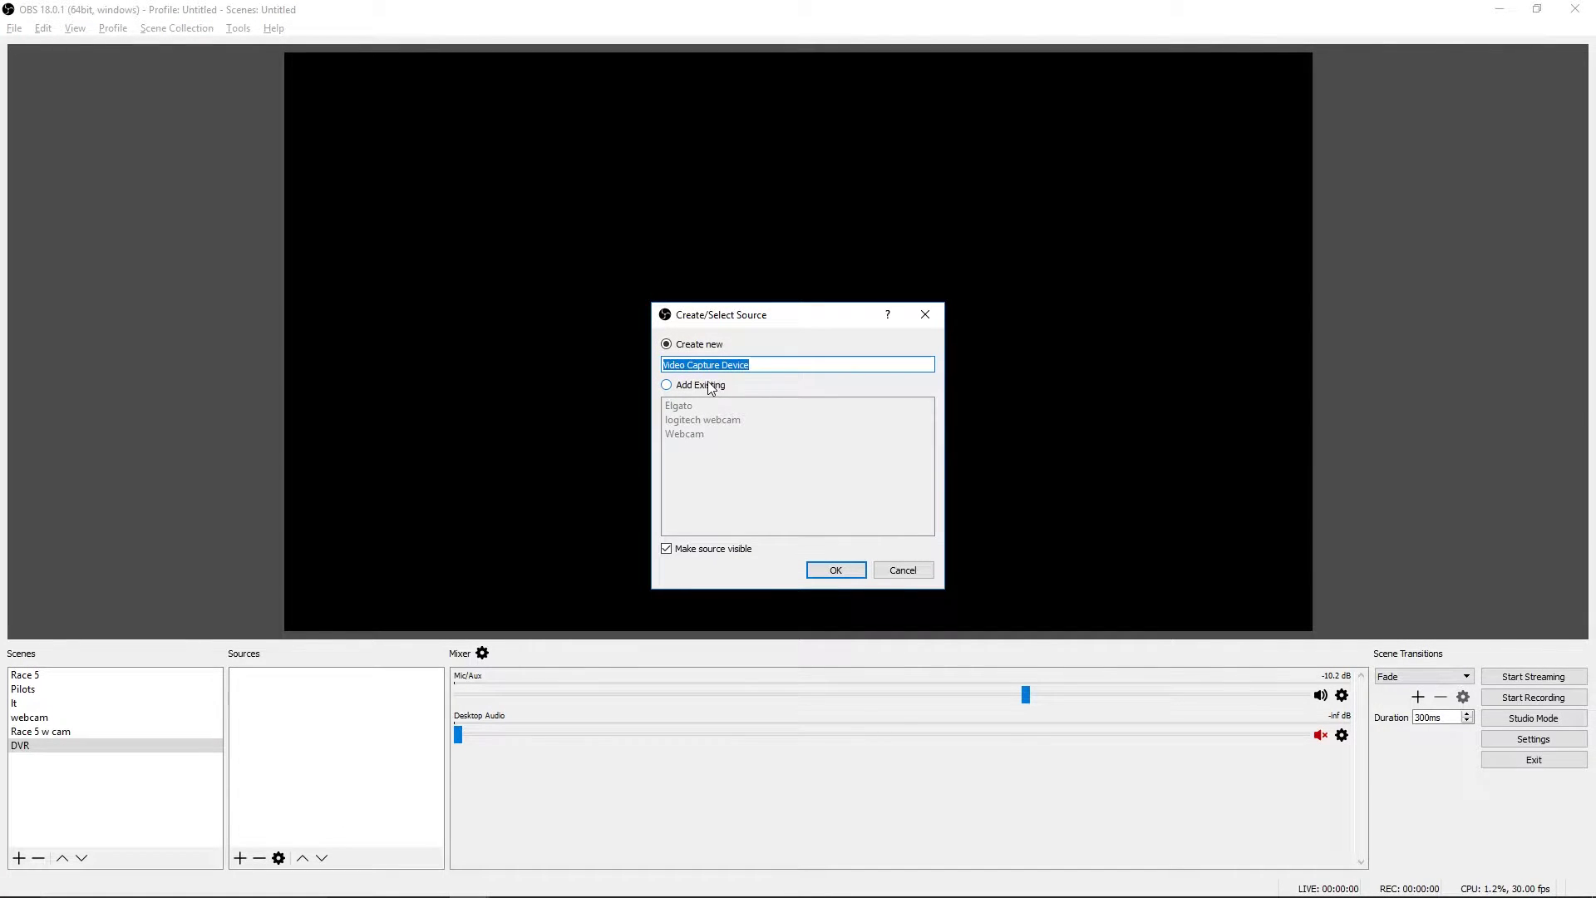
{"action": "type", "text": "Elgato"}
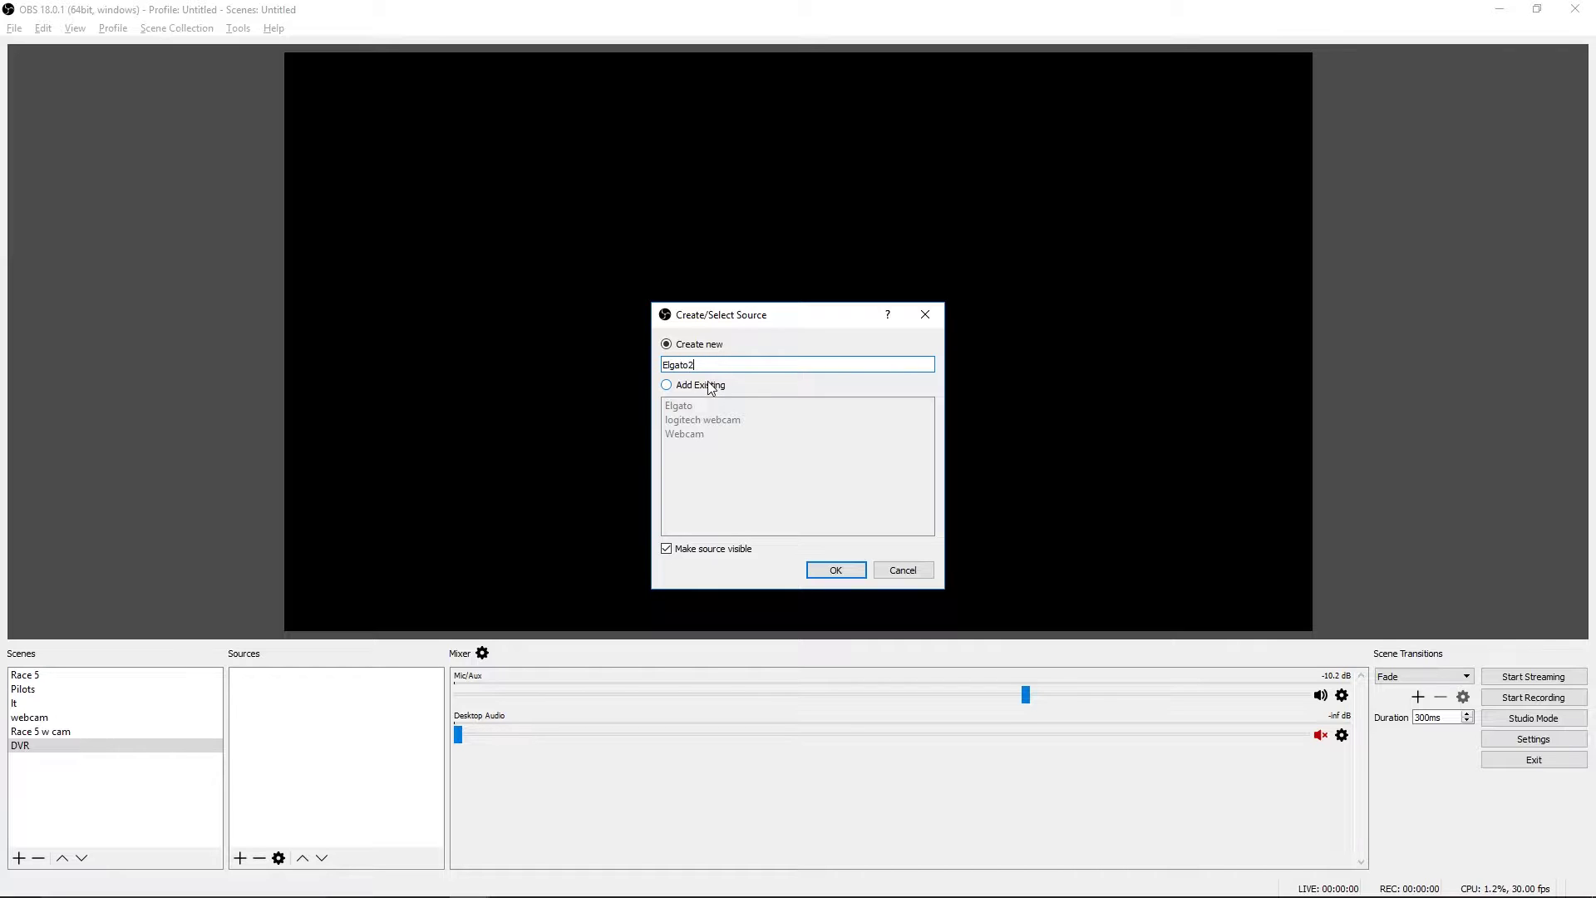
{"action": "type", "text": "2"}
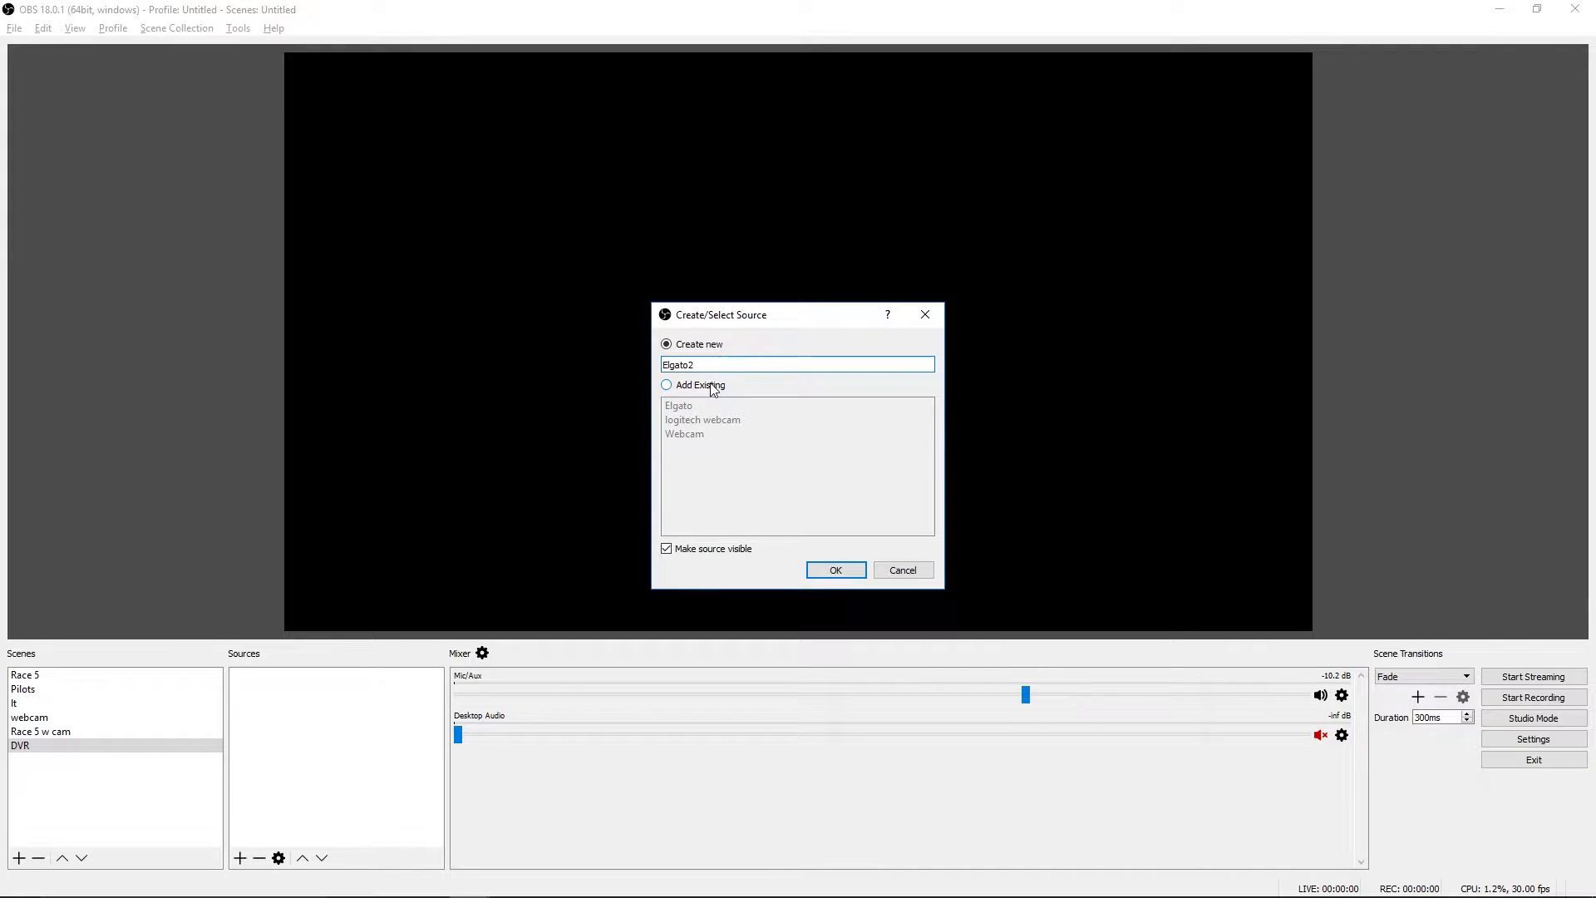
{"action": "left_click", "coordinate": [834, 570]}
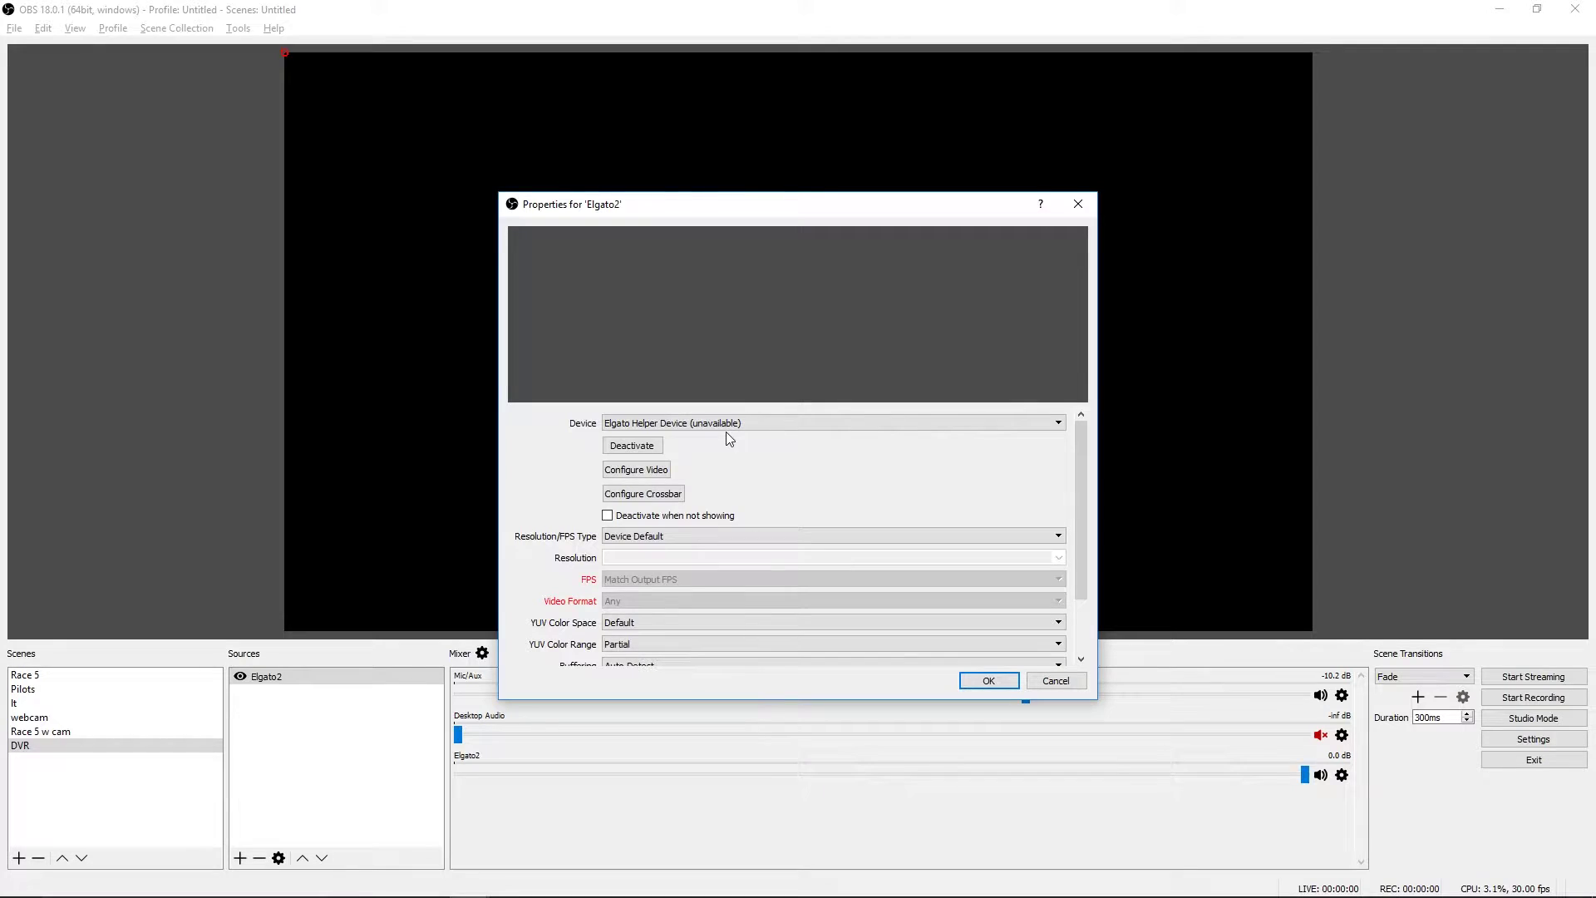
Set Elgato2 to Elgato Game Capture HD with Custom resolution 1920x1080.
{"action": "left_click", "coordinate": [720, 425]}
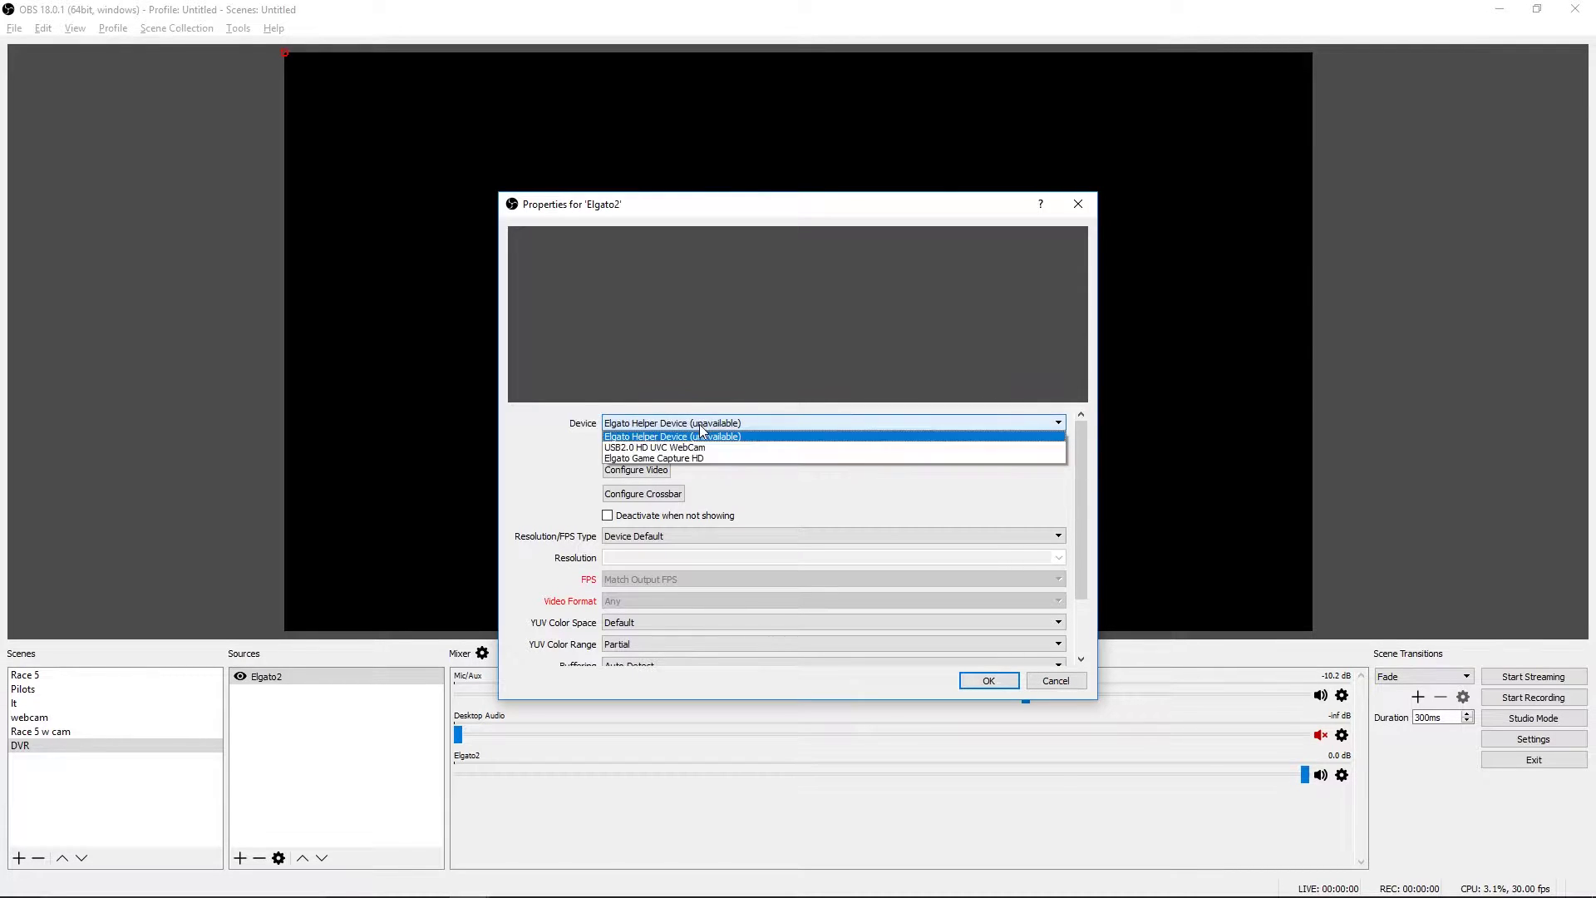
{"action": "left_click", "coordinate": [673, 458]}
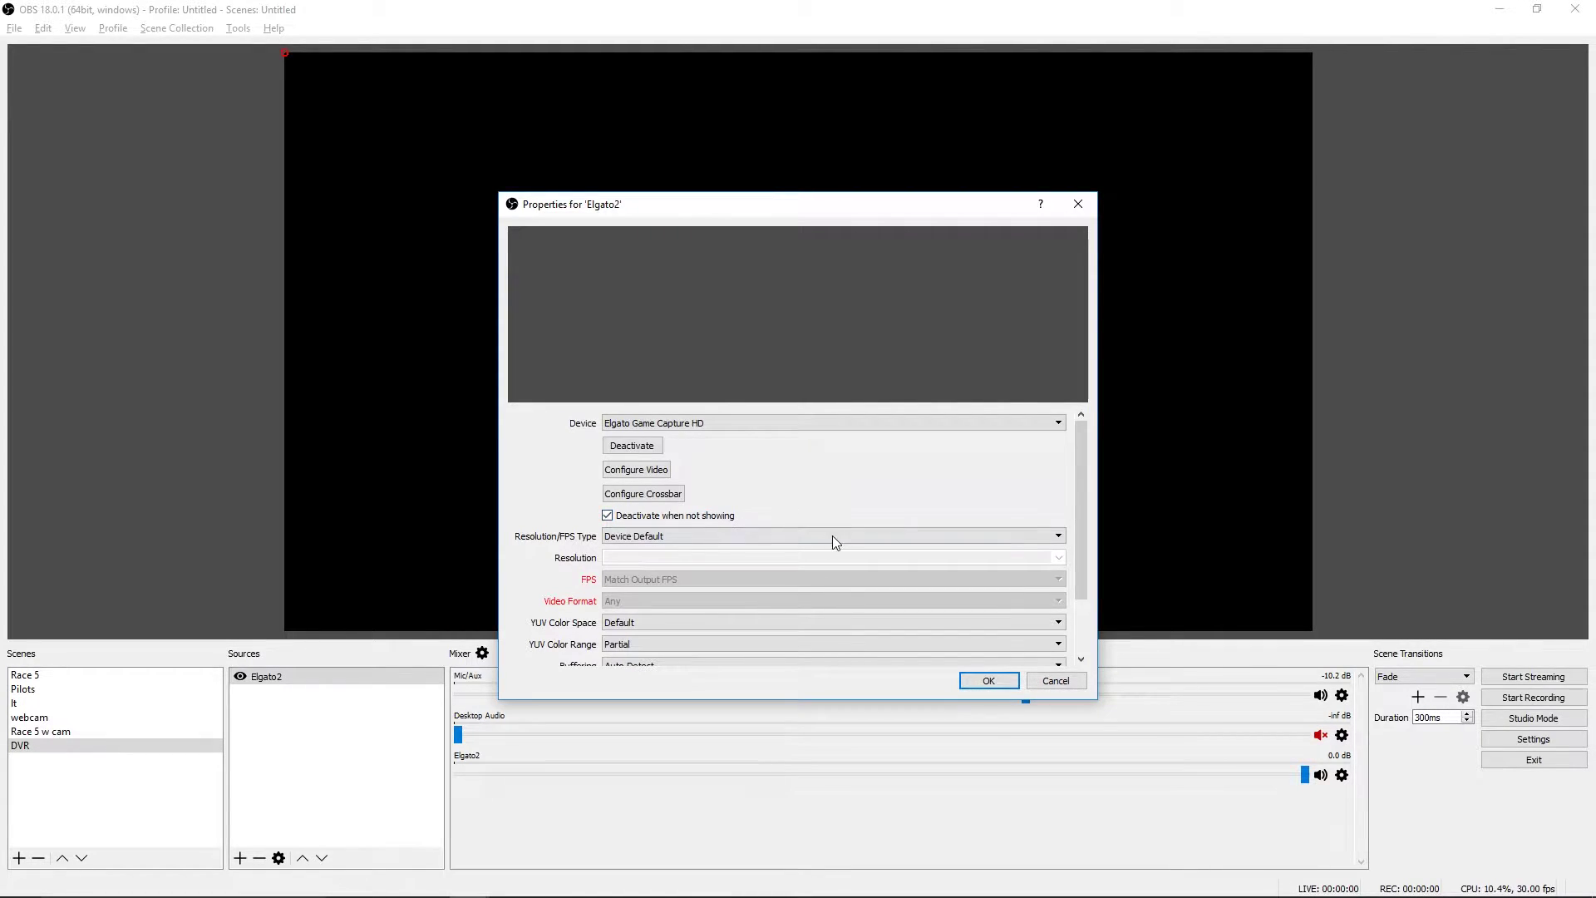
{"action": "left_click", "coordinate": [1041, 537]}
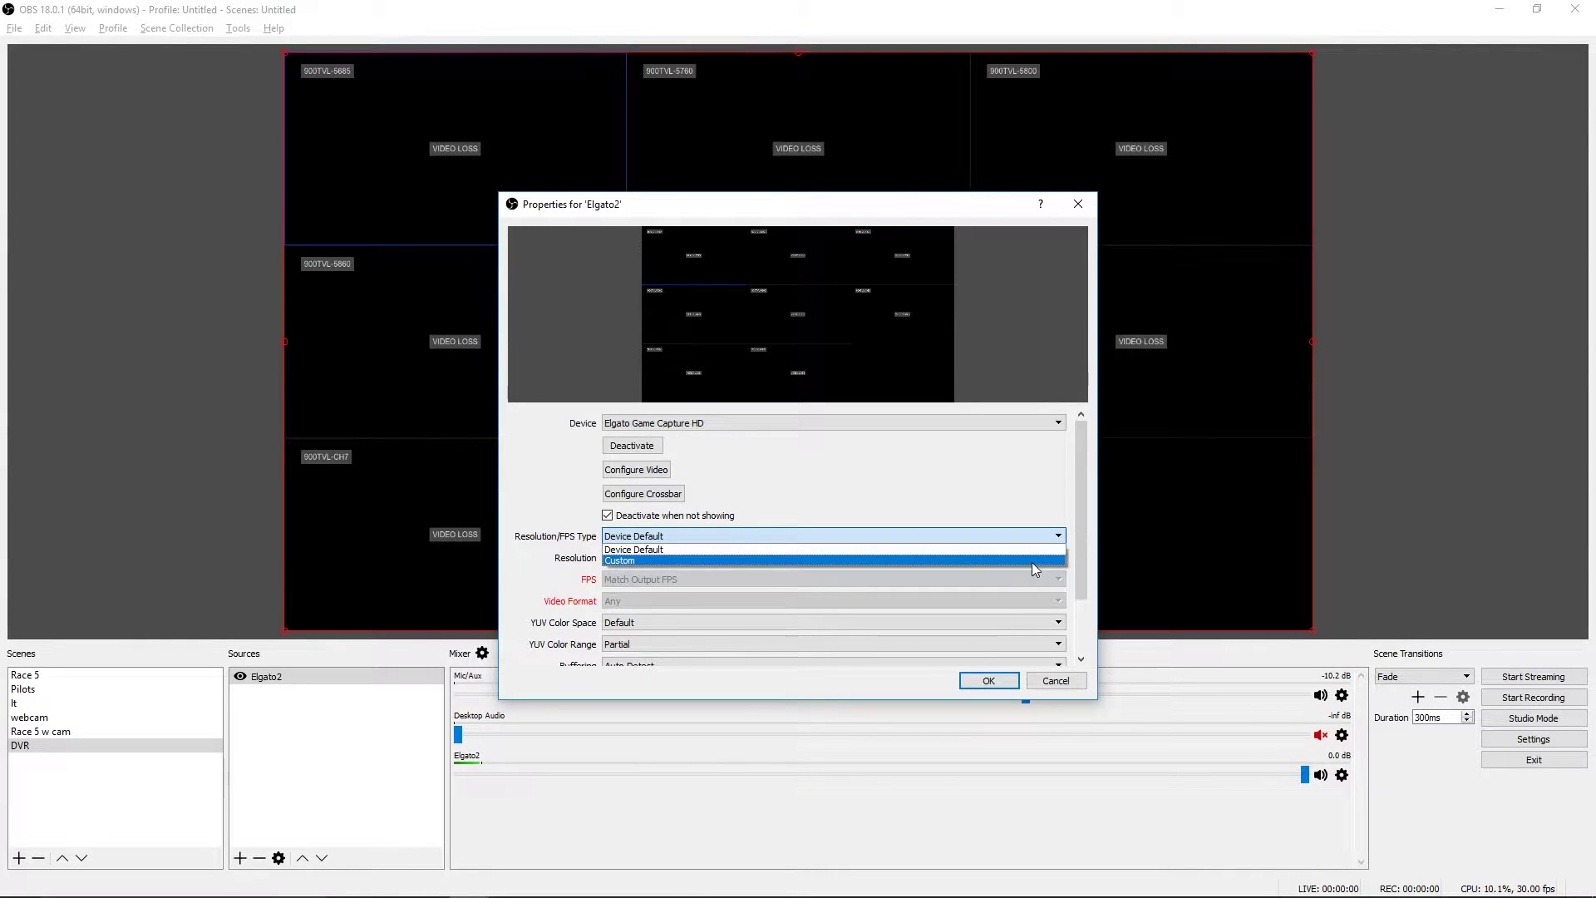
{"action": "left_click", "coordinate": [1033, 562]}
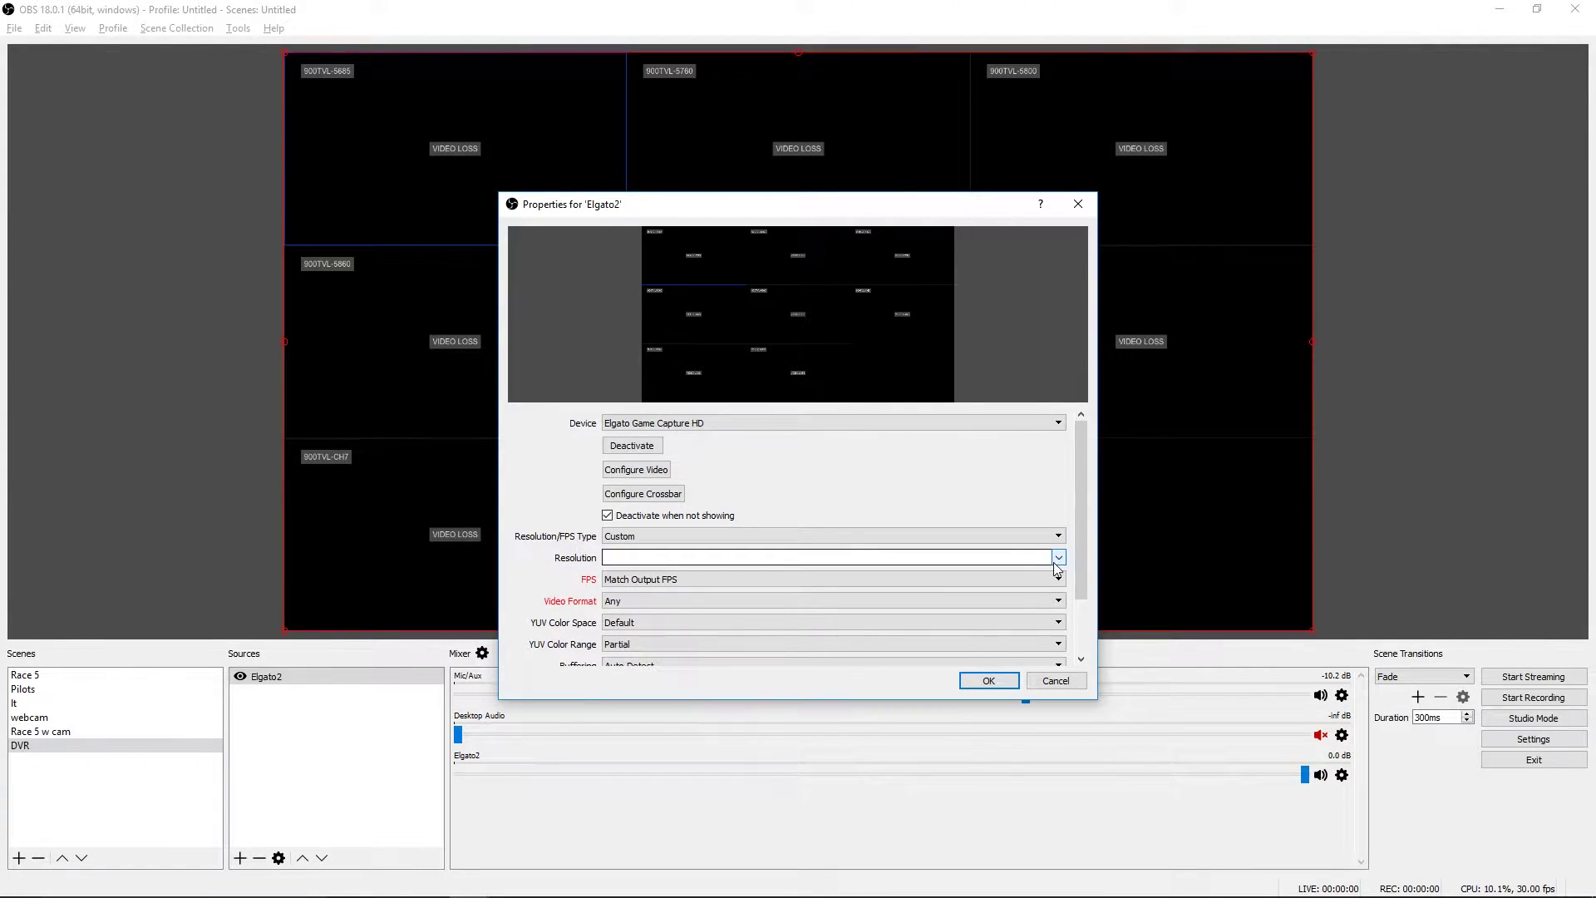
{"action": "left_click", "coordinate": [1057, 562]}
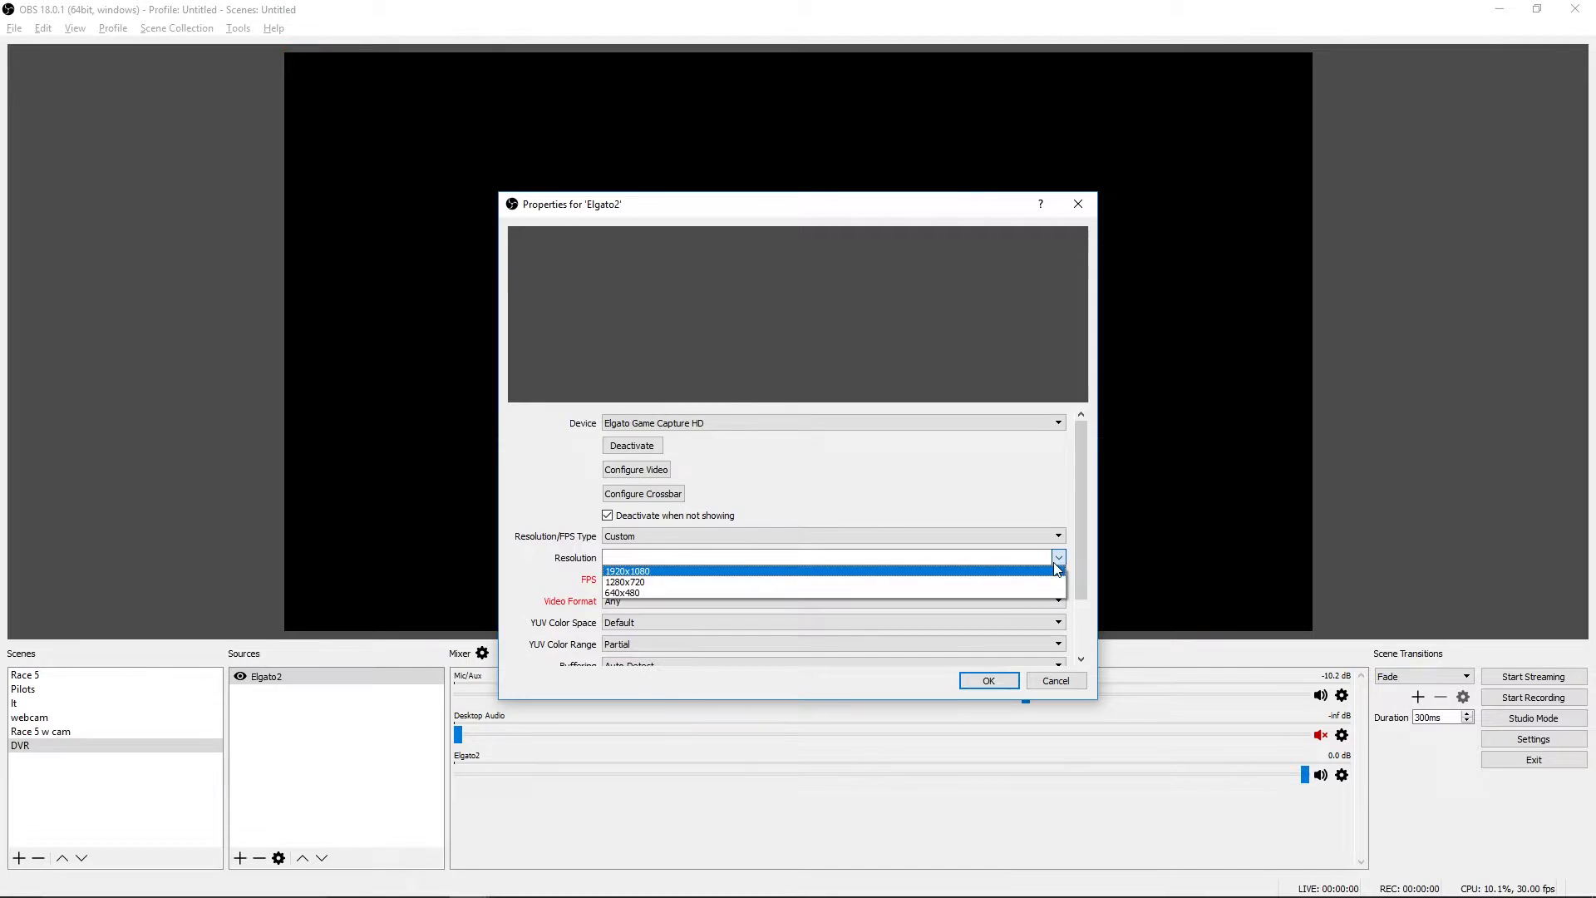
{"action": "left_click", "coordinate": [999, 571]}
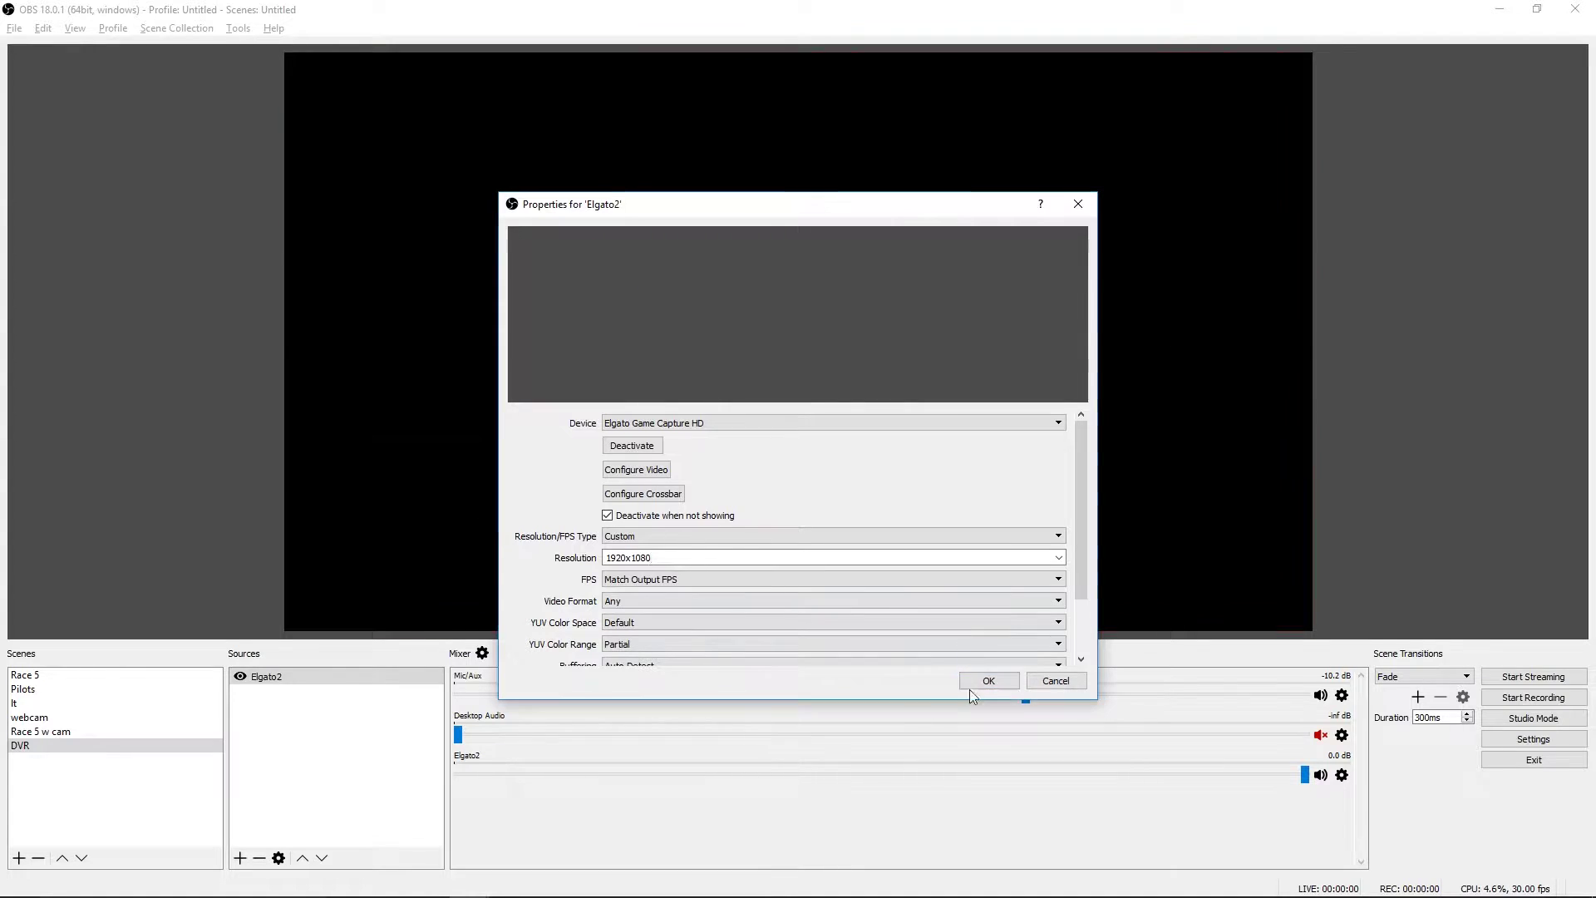
{"action": "left_click", "coordinate": [989, 680]}
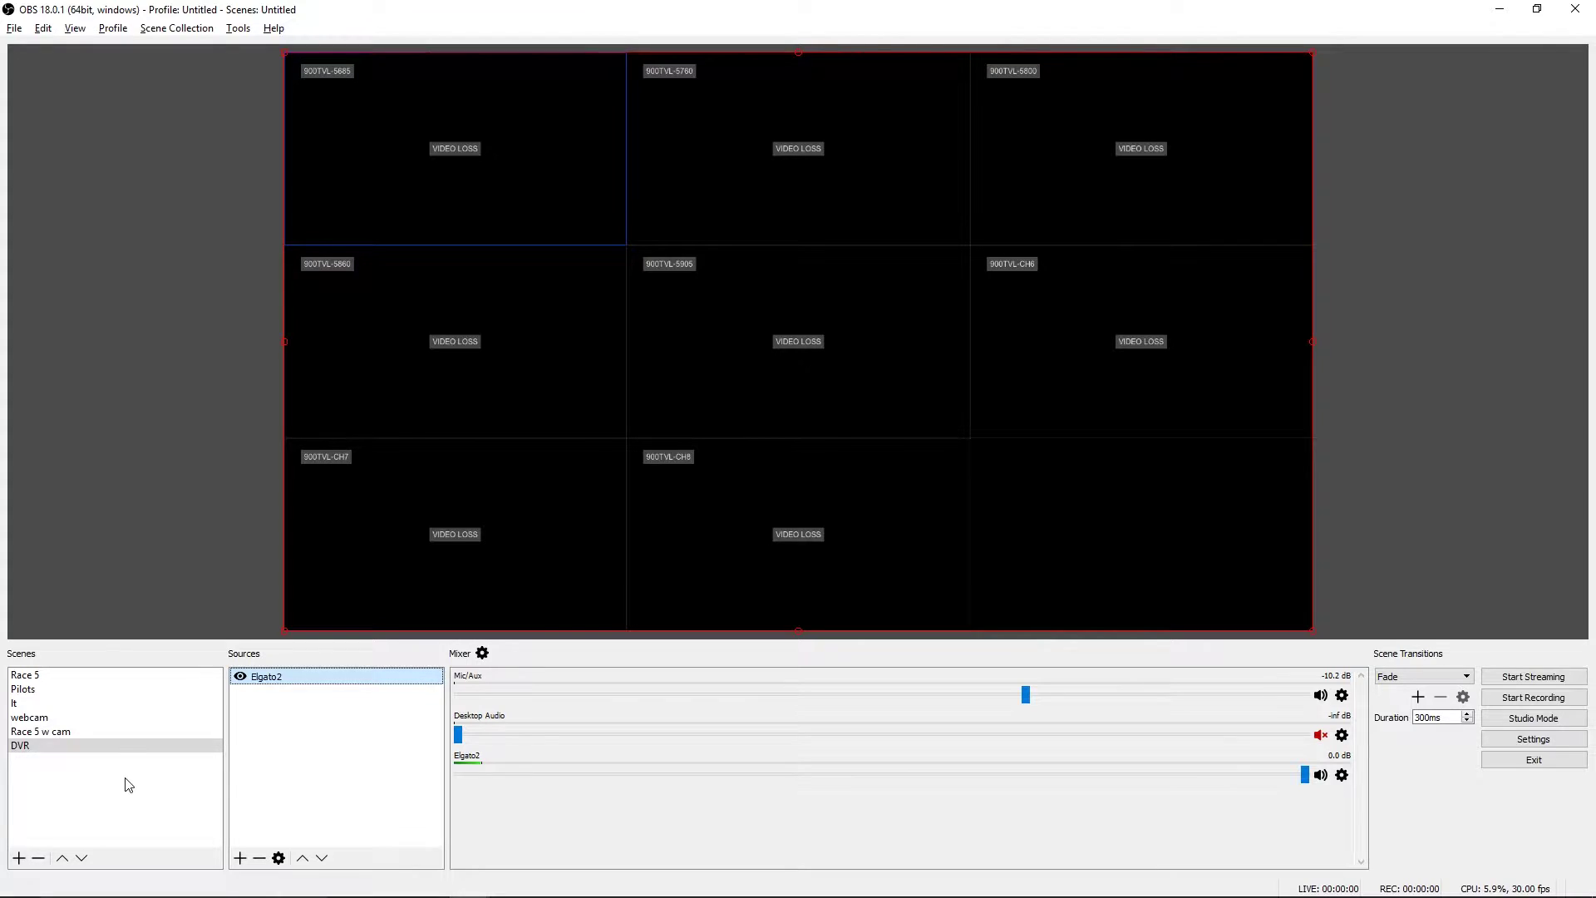
{"action": "left_click", "coordinate": [77, 783]}
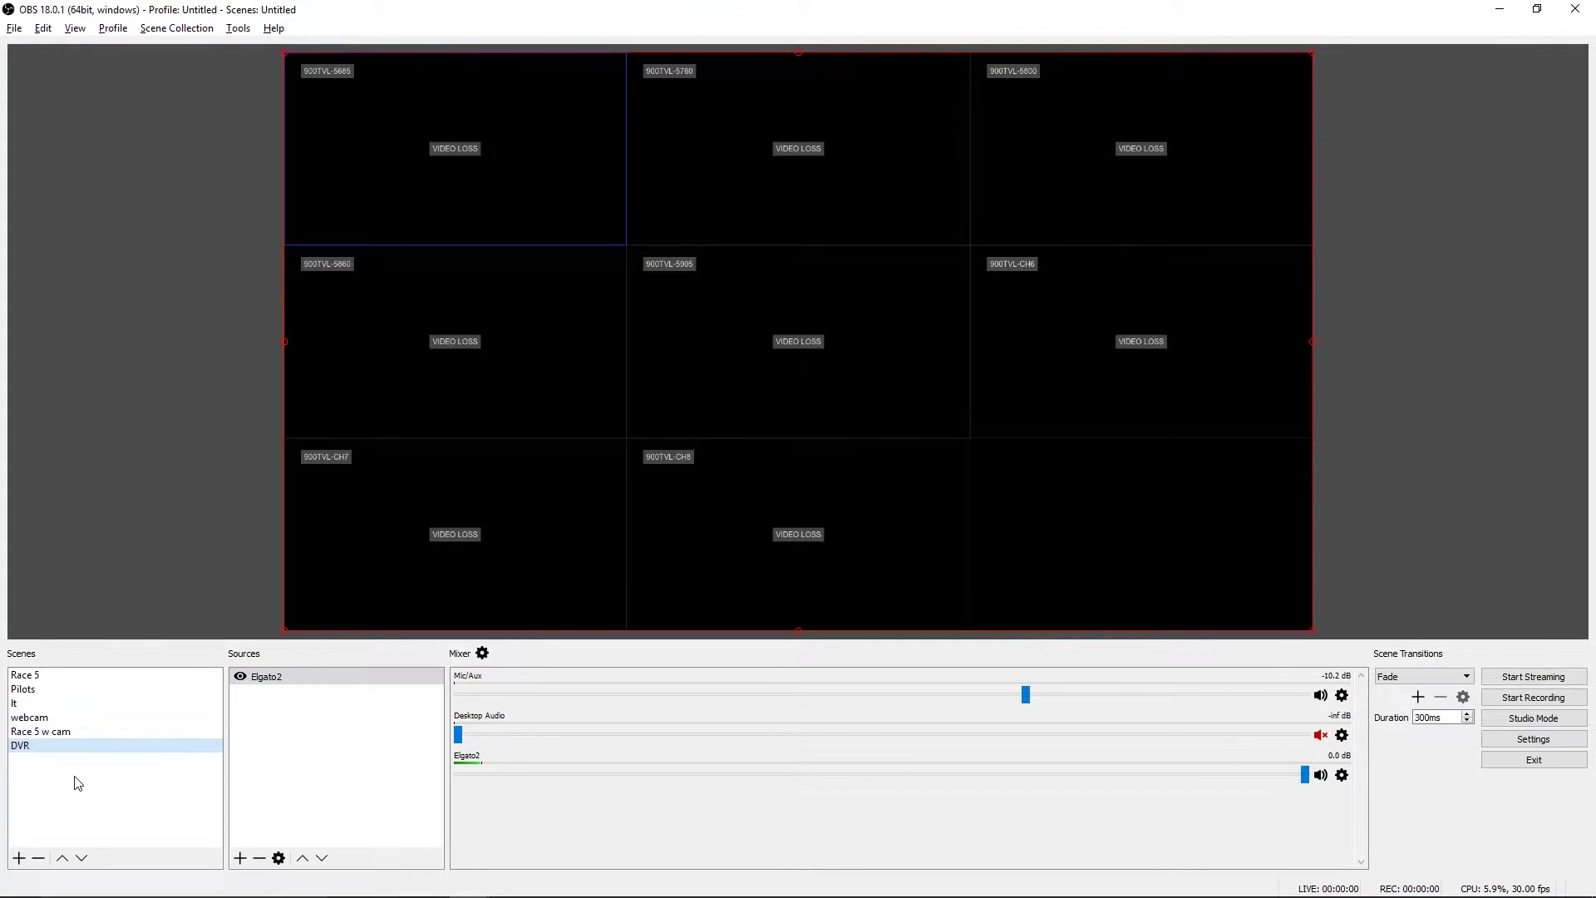
Create a new scene named Race.
{"action": "left_click", "coordinate": [19, 858]}
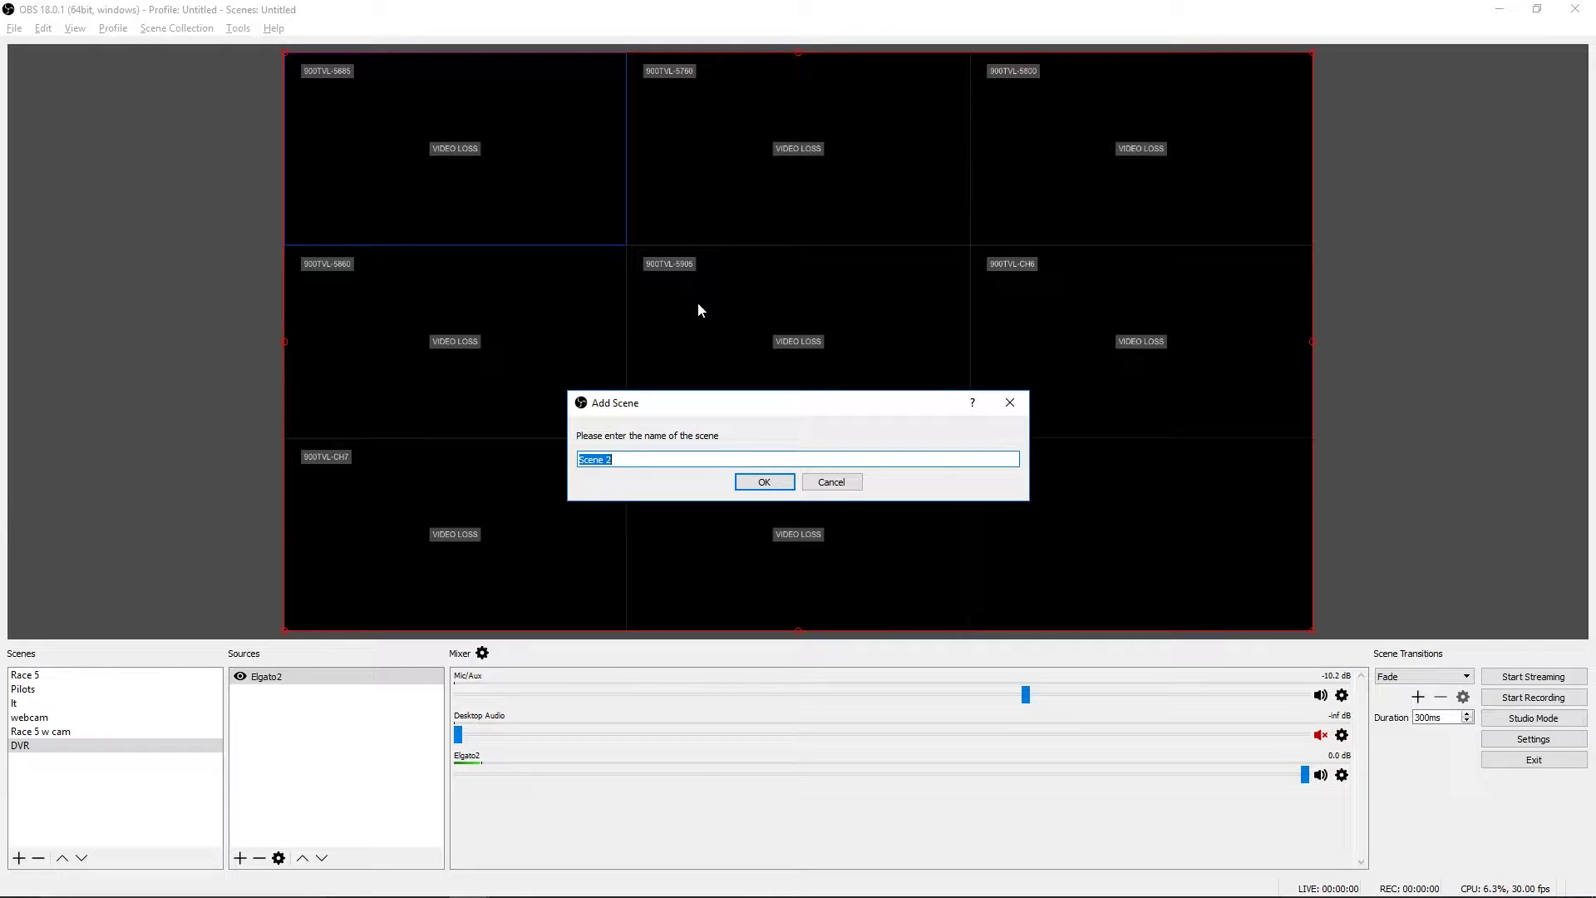
{"action": "type", "text": "Race"}
{"action": "left_click", "coordinate": [764, 482]}
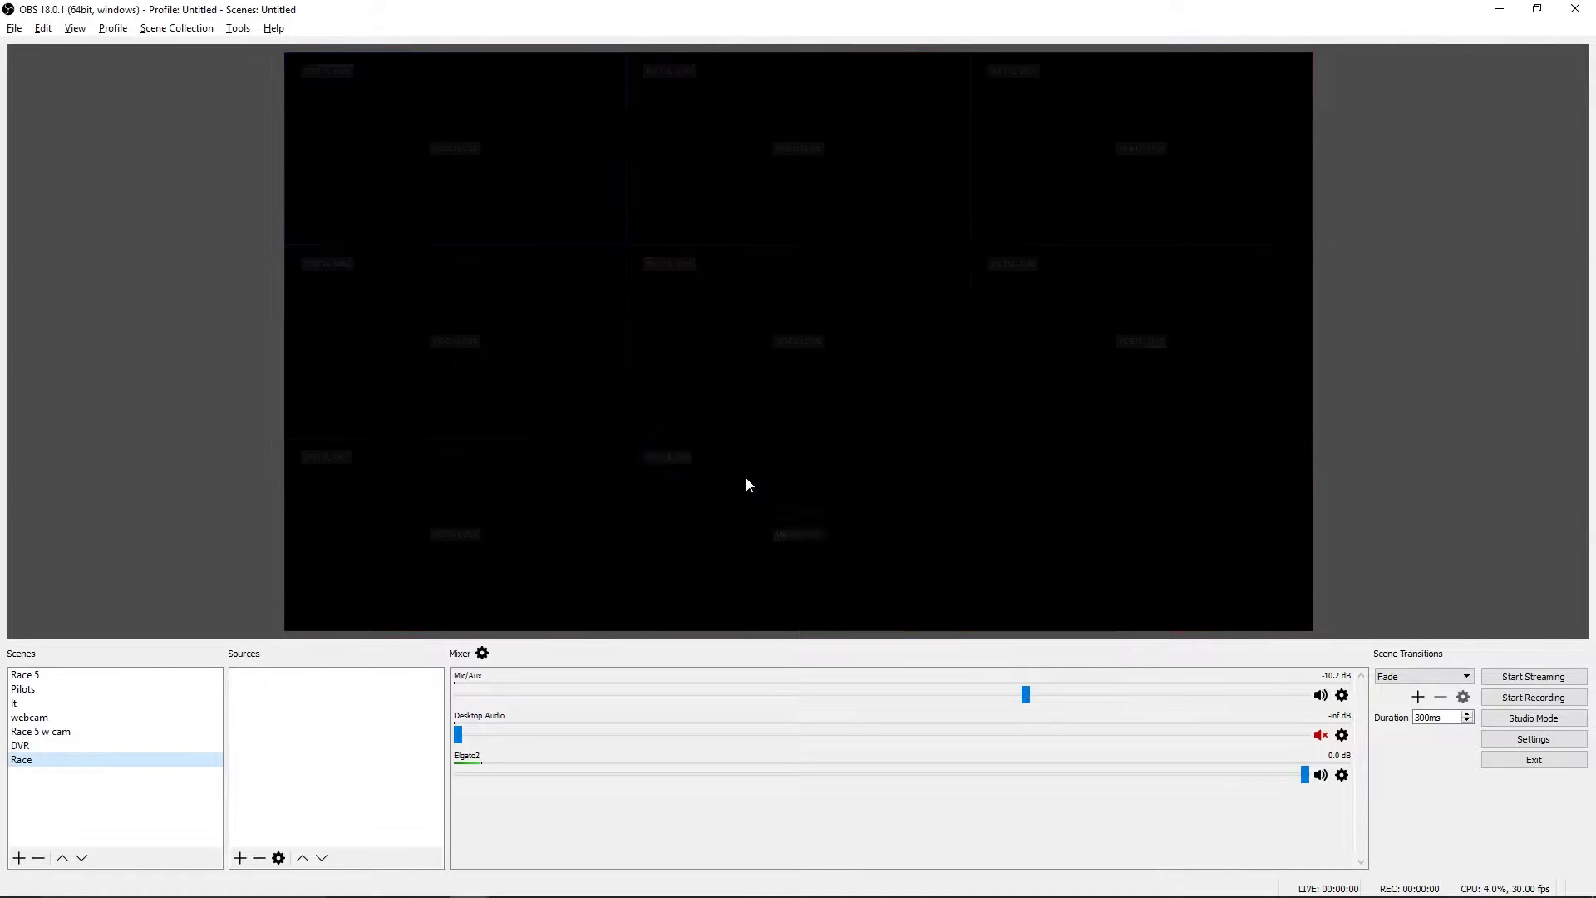
Add the existing White image source to the Race scene.
{"action": "left_click", "coordinate": [316, 745]}
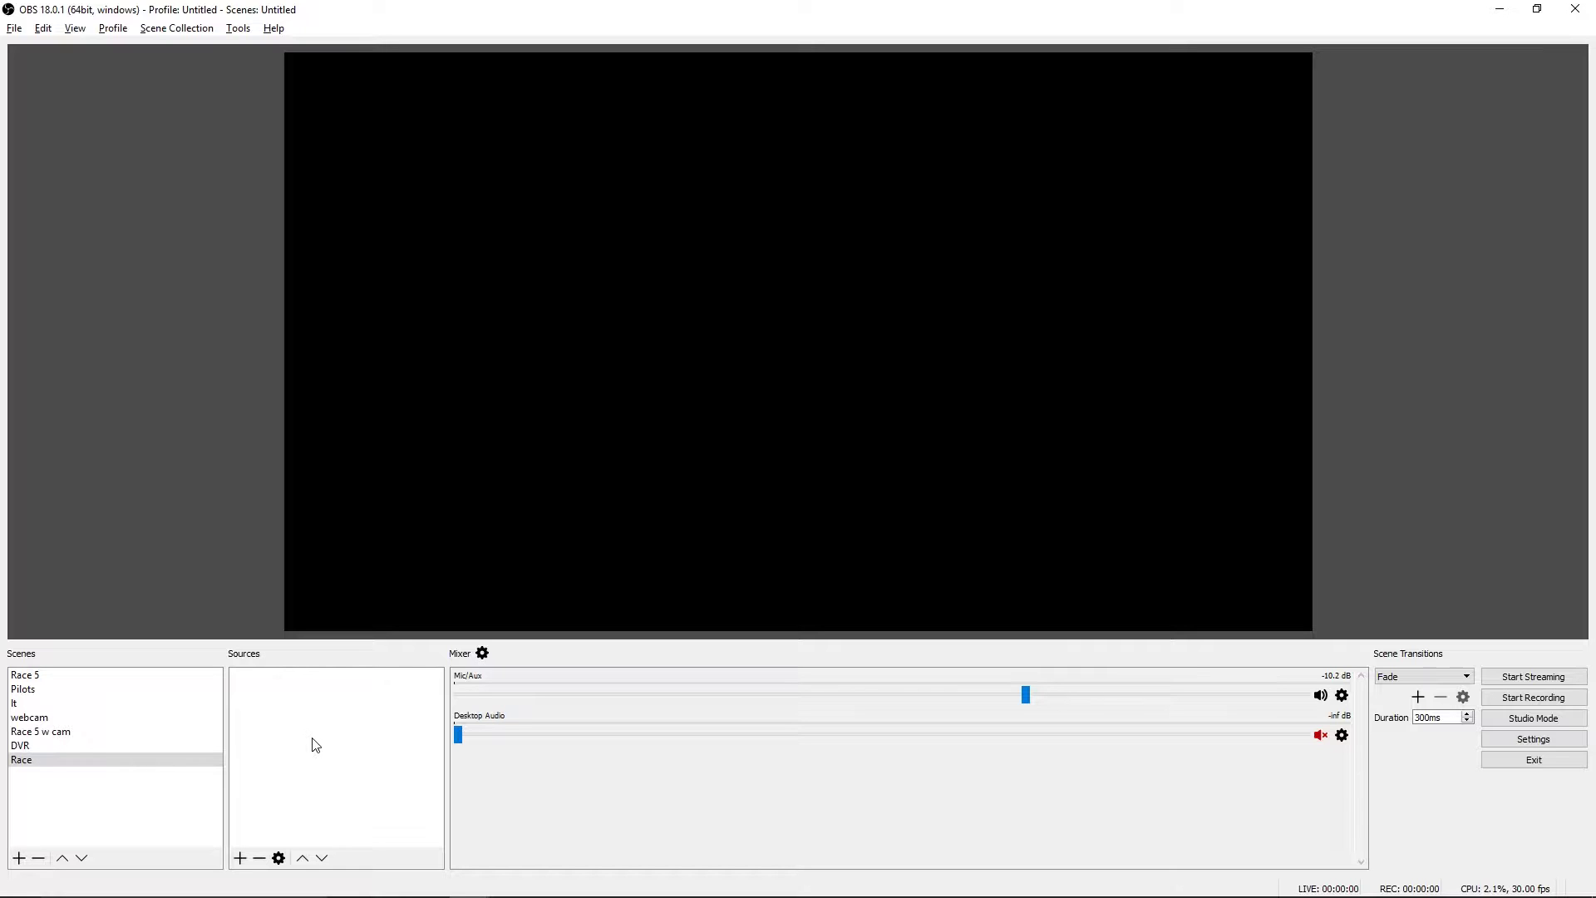
{"action": "left_click", "coordinate": [280, 858]}
{"action": "left_click", "coordinate": [240, 857]}
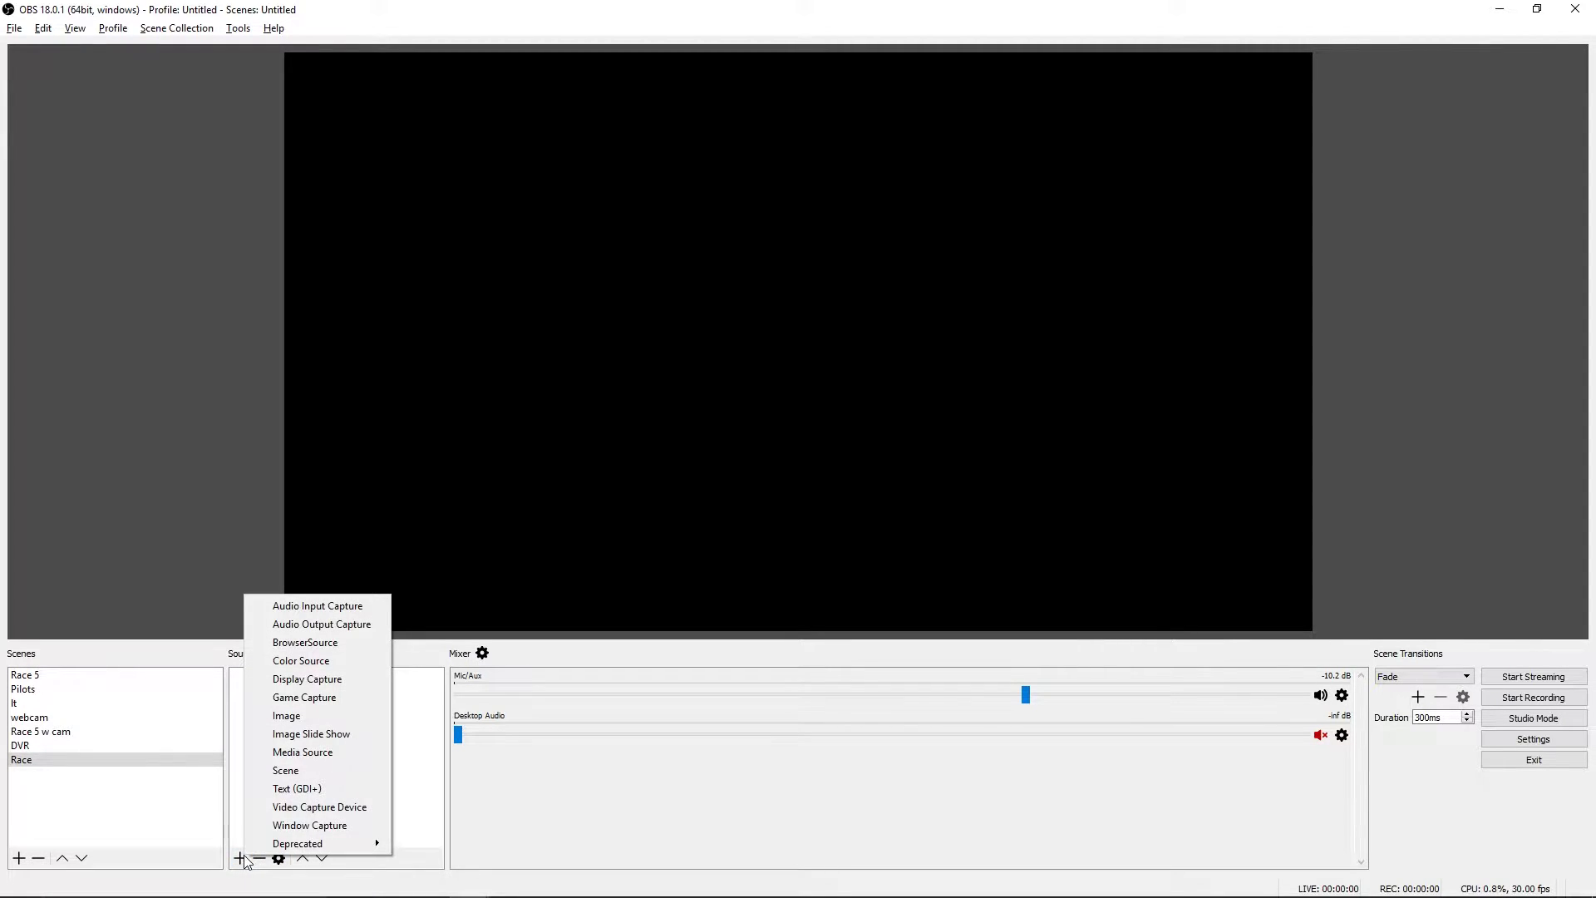
{"action": "left_click", "coordinate": [329, 718]}
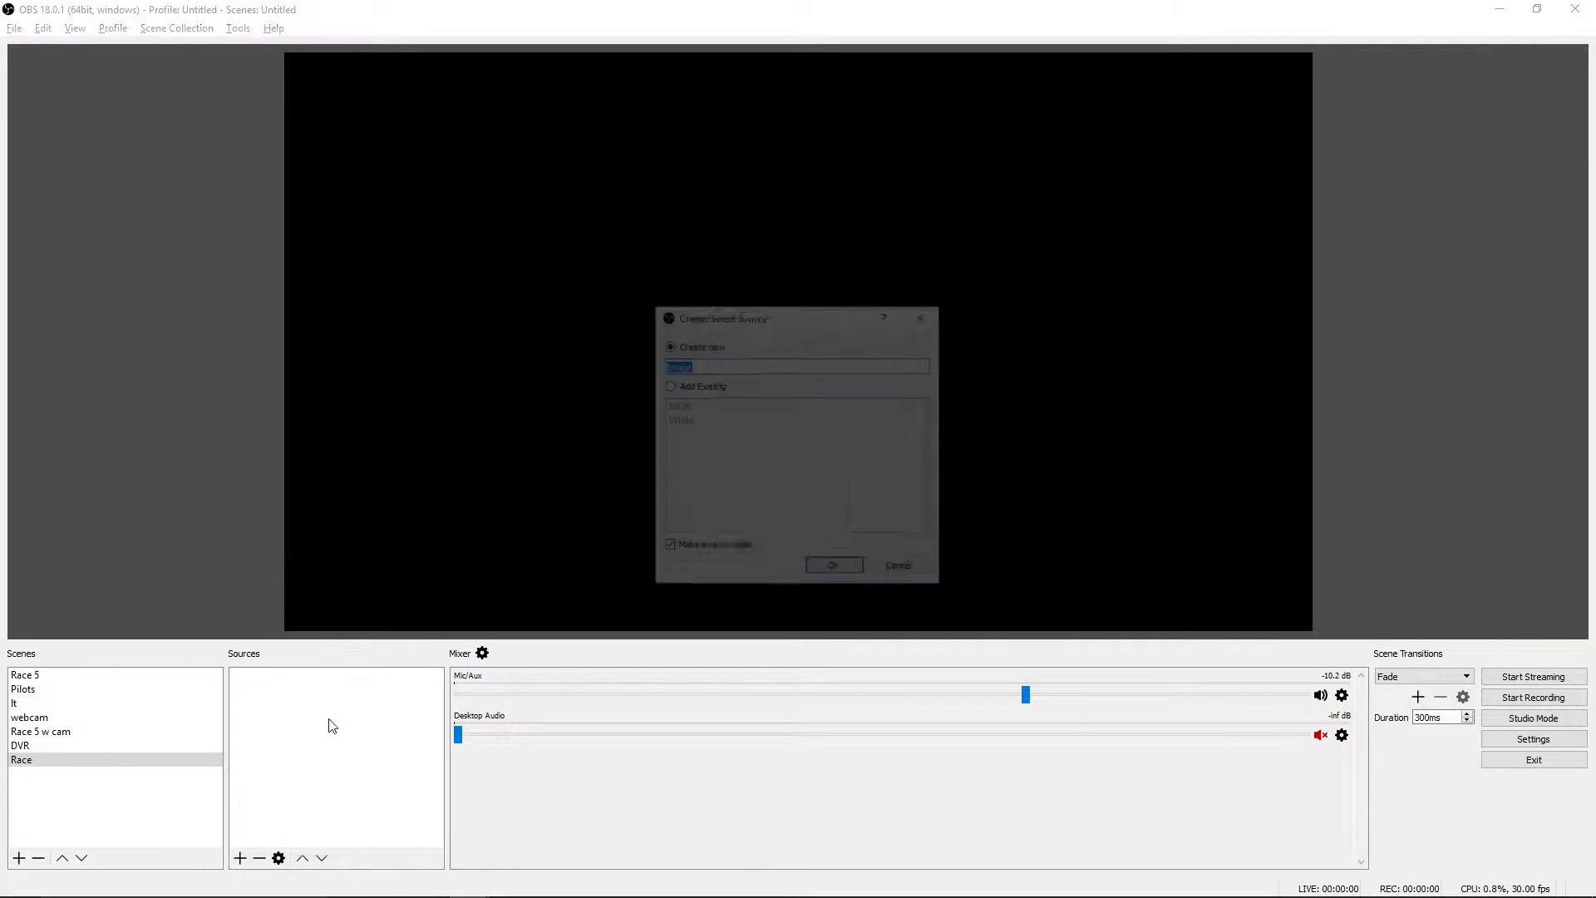
{"action": "left_click", "coordinate": [709, 390]}
{"action": "left_click", "coordinate": [698, 421]}
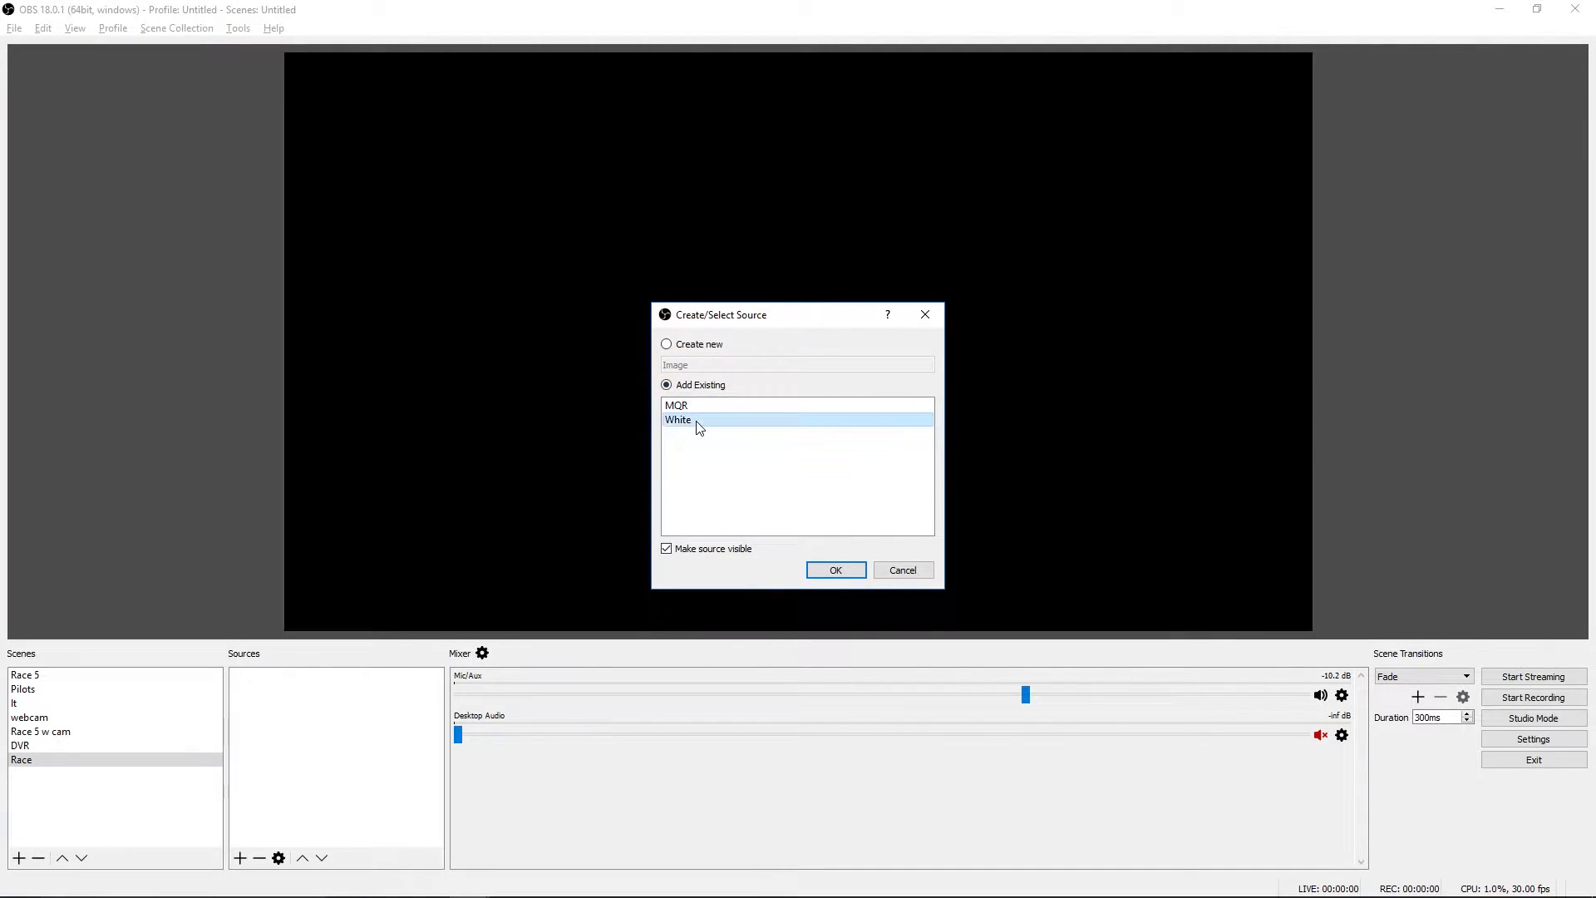
{"action": "left_click", "coordinate": [837, 569]}
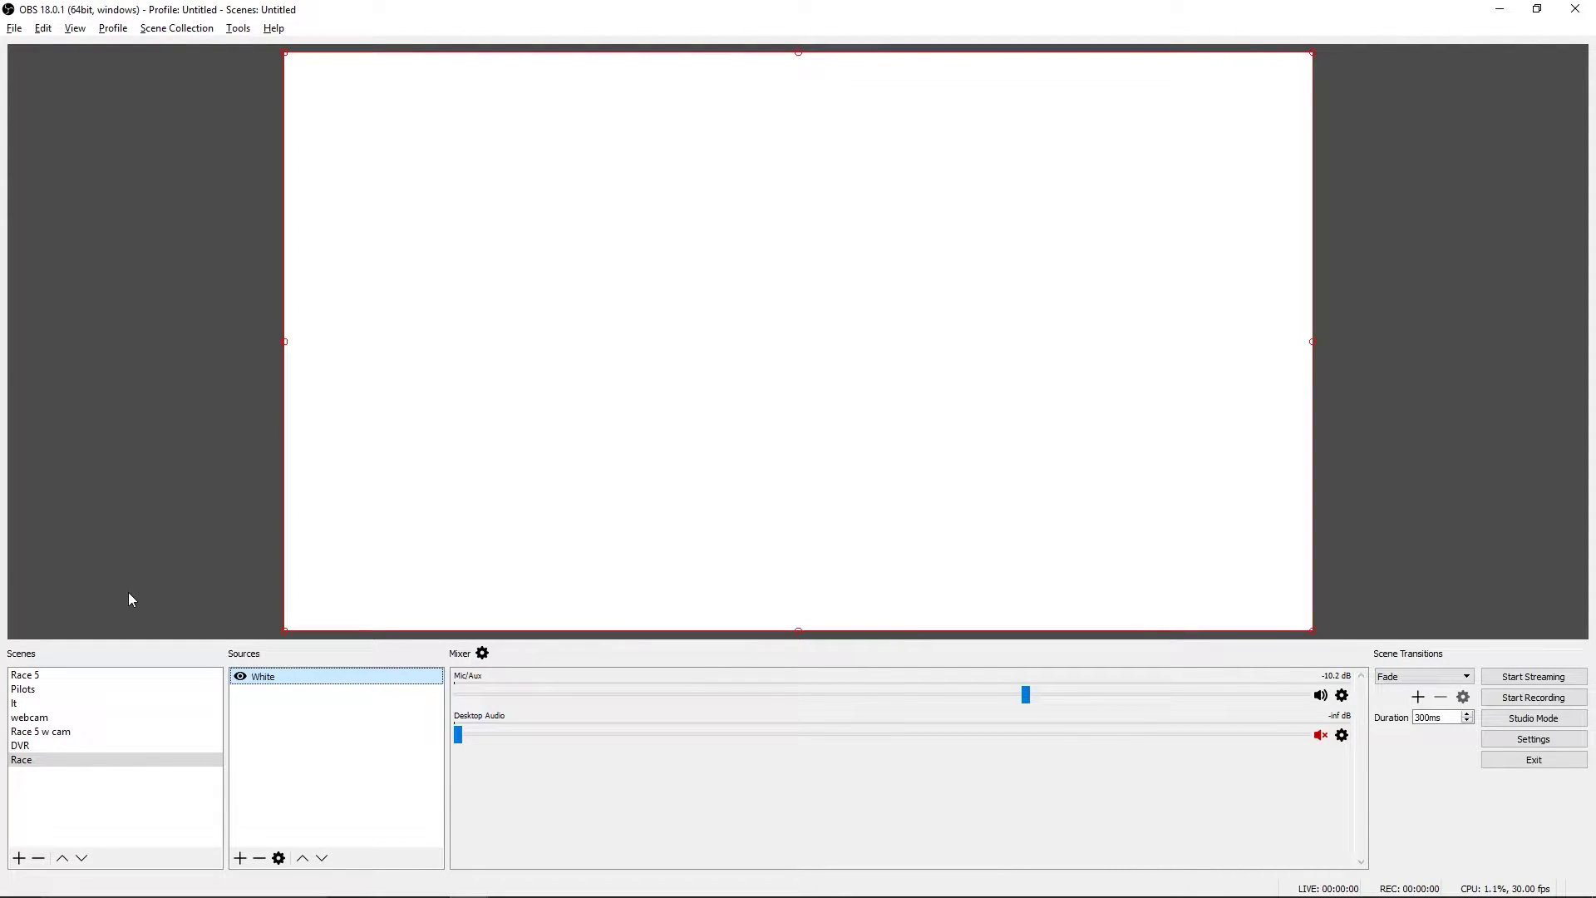
Nest the DVR scene as a source in Race, above White.
{"action": "left_click", "coordinate": [241, 859]}
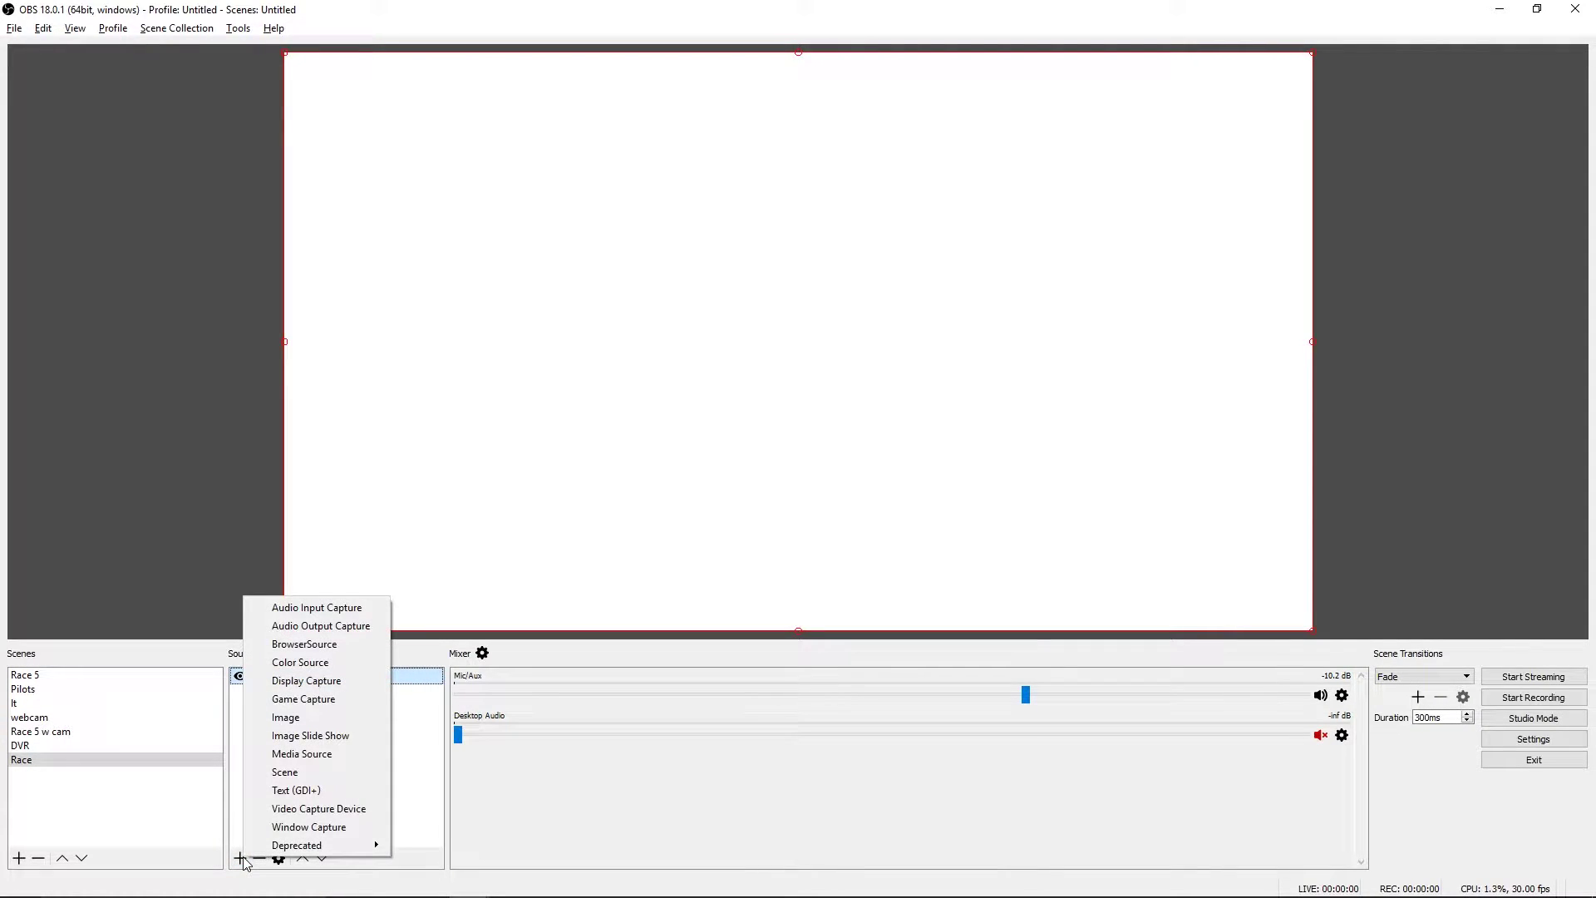
{"action": "left_click", "coordinate": [447, 487]}
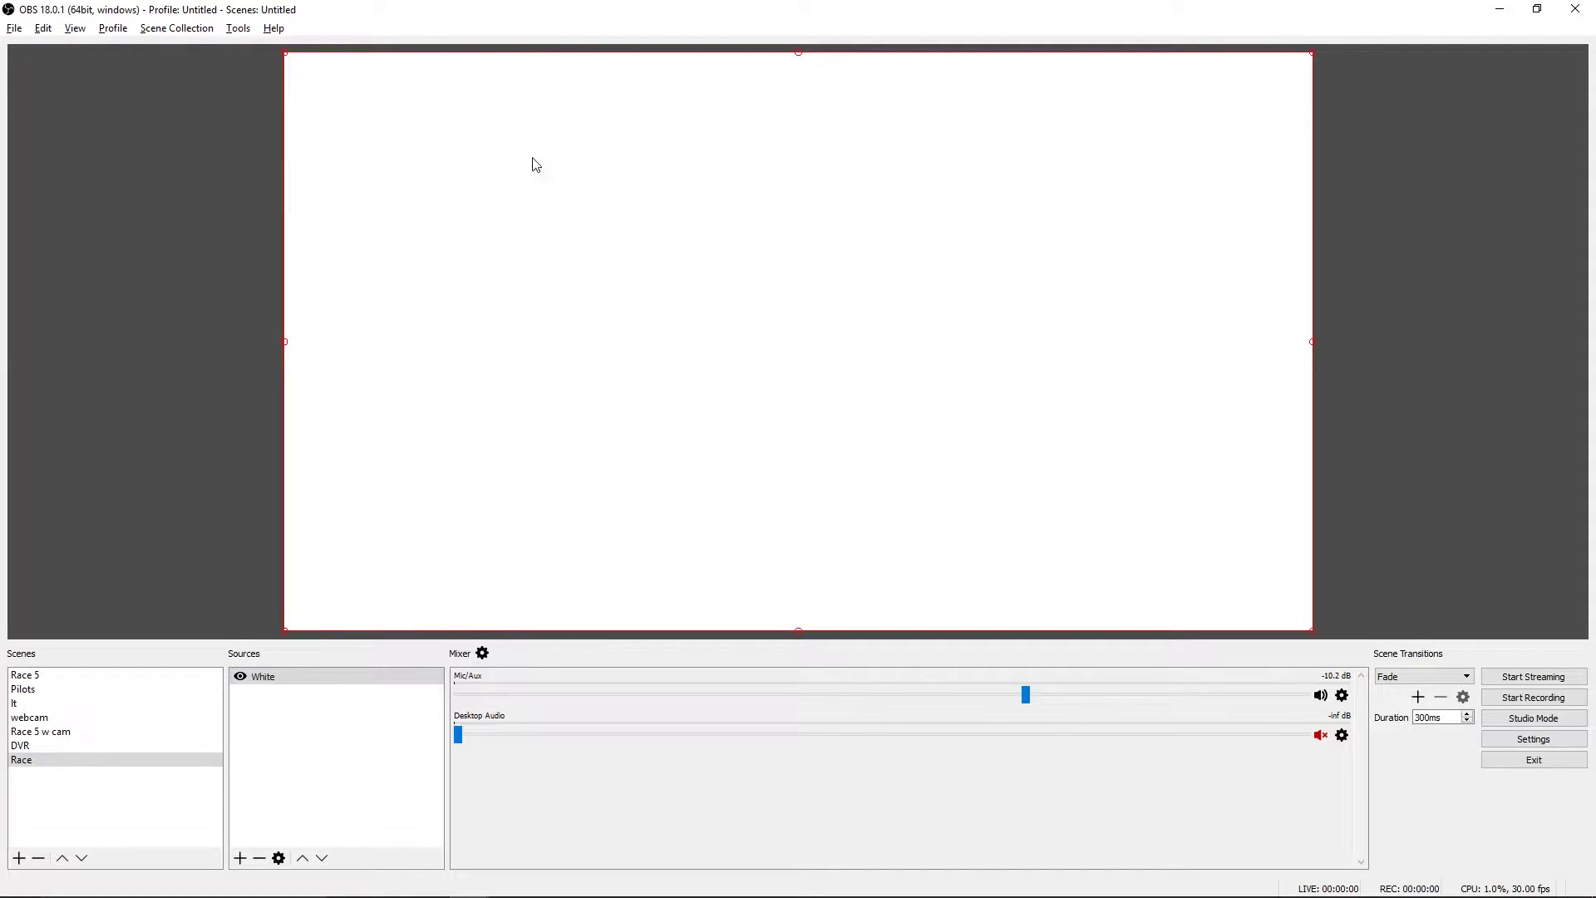
{"action": "left_click", "coordinate": [241, 858]}
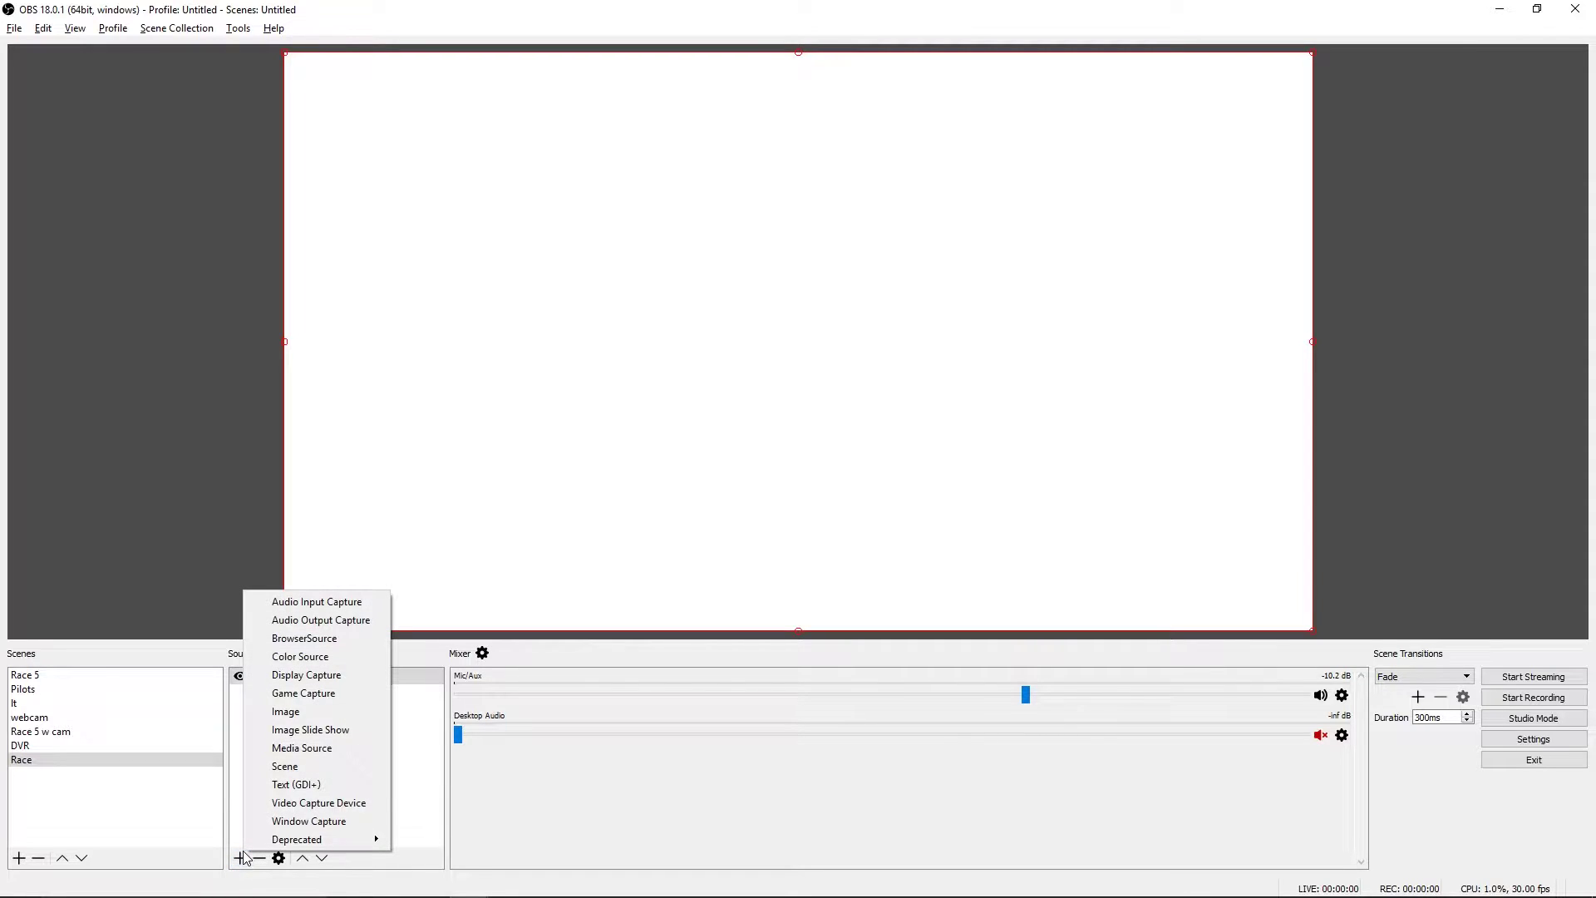
{"action": "left_click", "coordinate": [299, 772]}
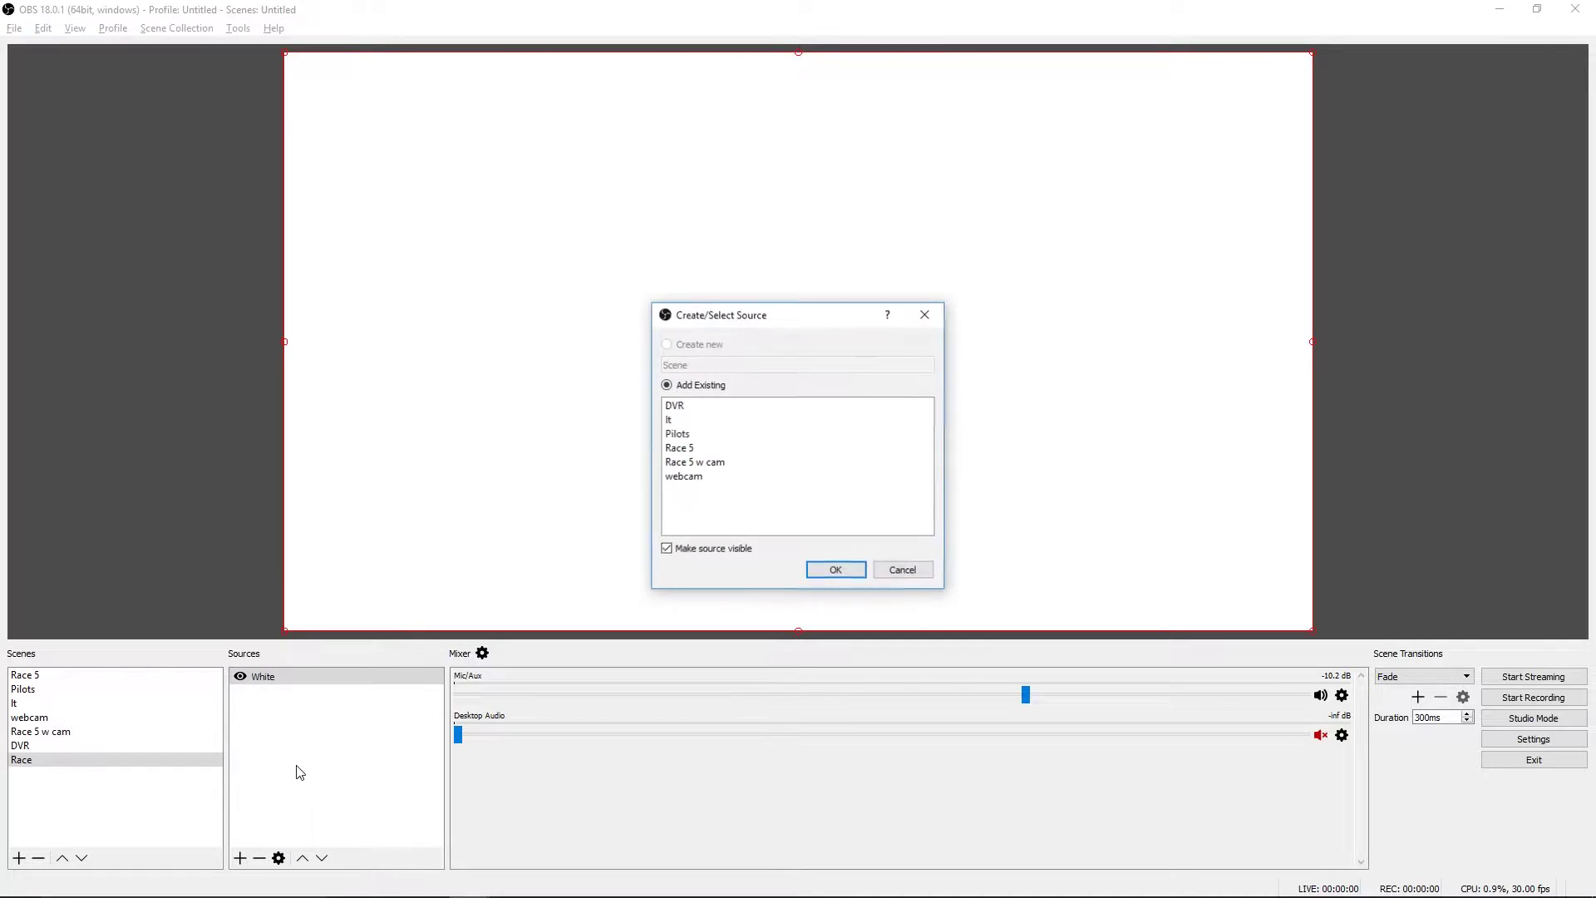
{"action": "left_click", "coordinate": [692, 404]}
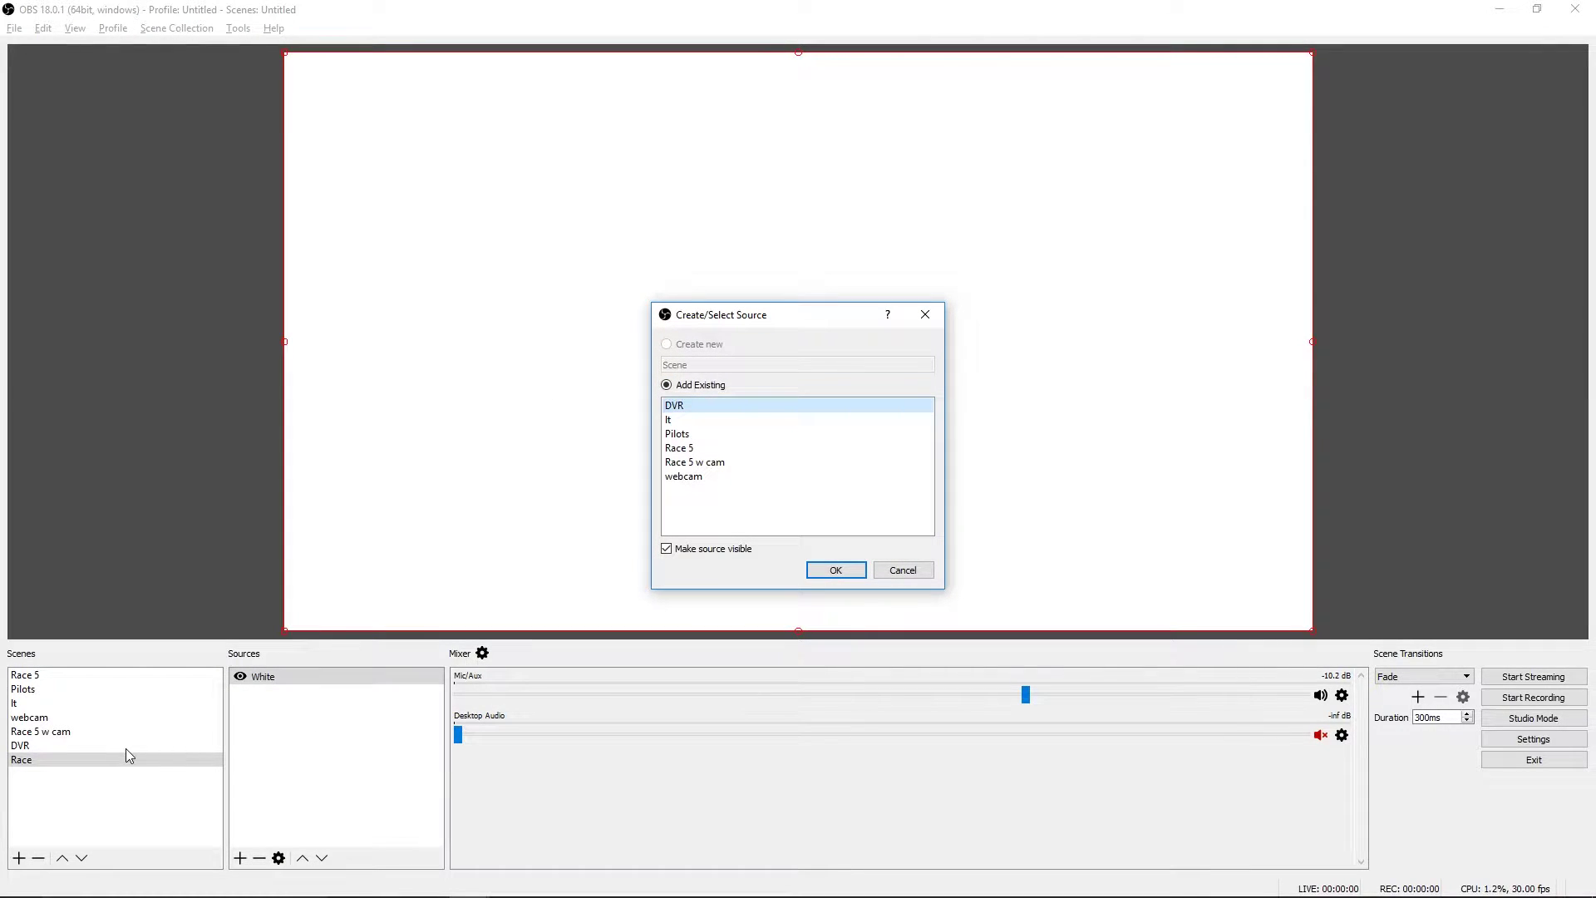
{"action": "left_click", "coordinate": [836, 570]}
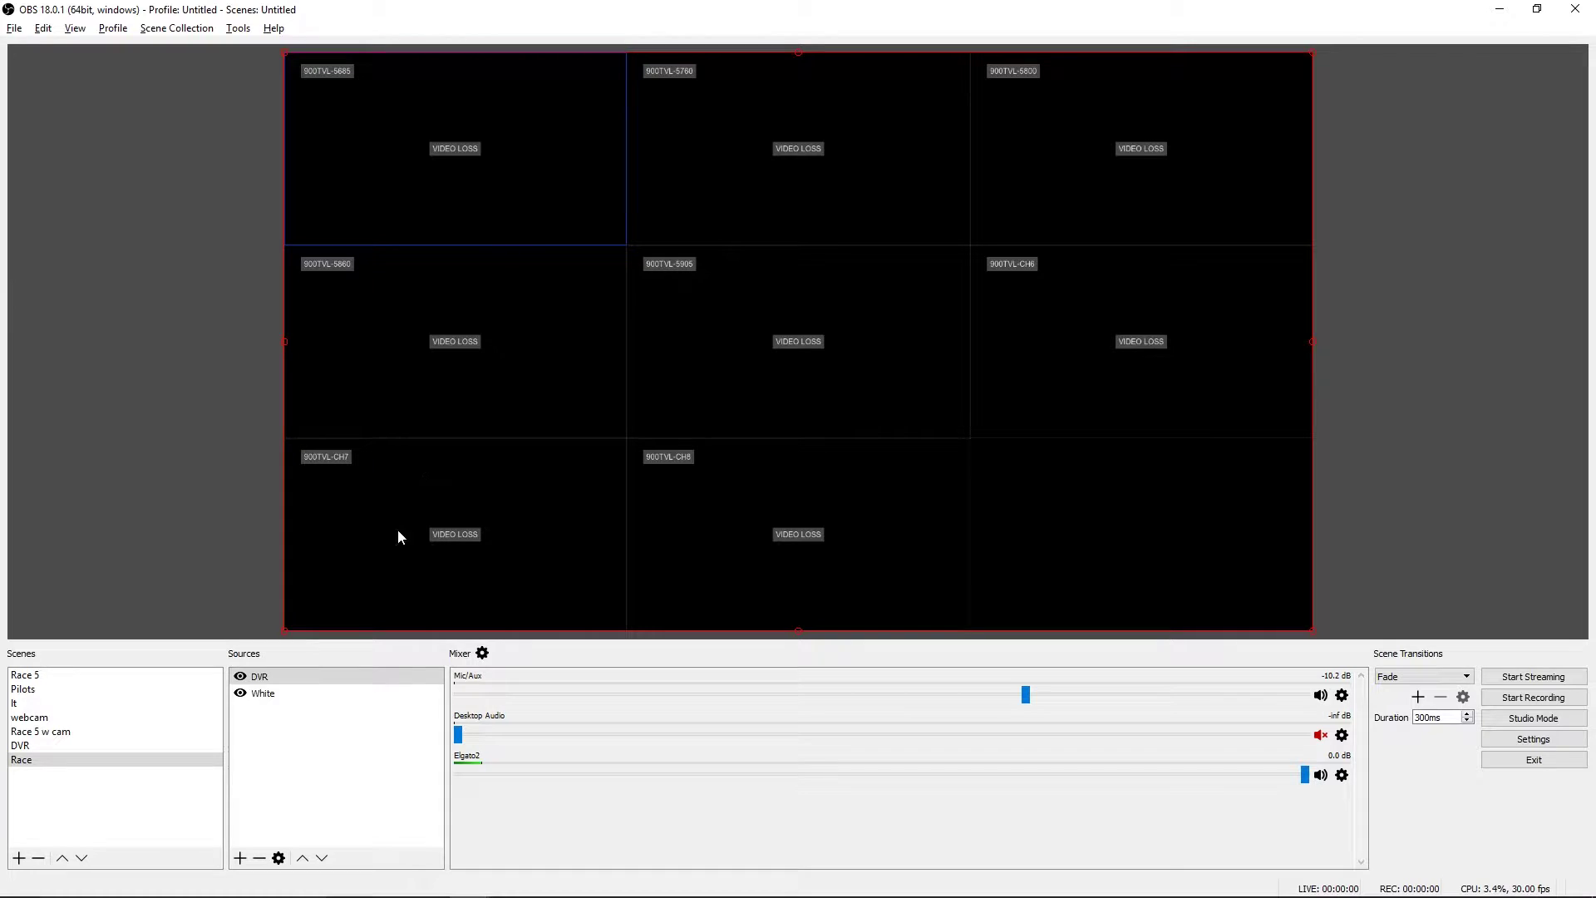
Crop the DVR source with Right 1280 and Bottom 720 to show only the top-left feed.
{"action": "right_click", "coordinate": [258, 677]}
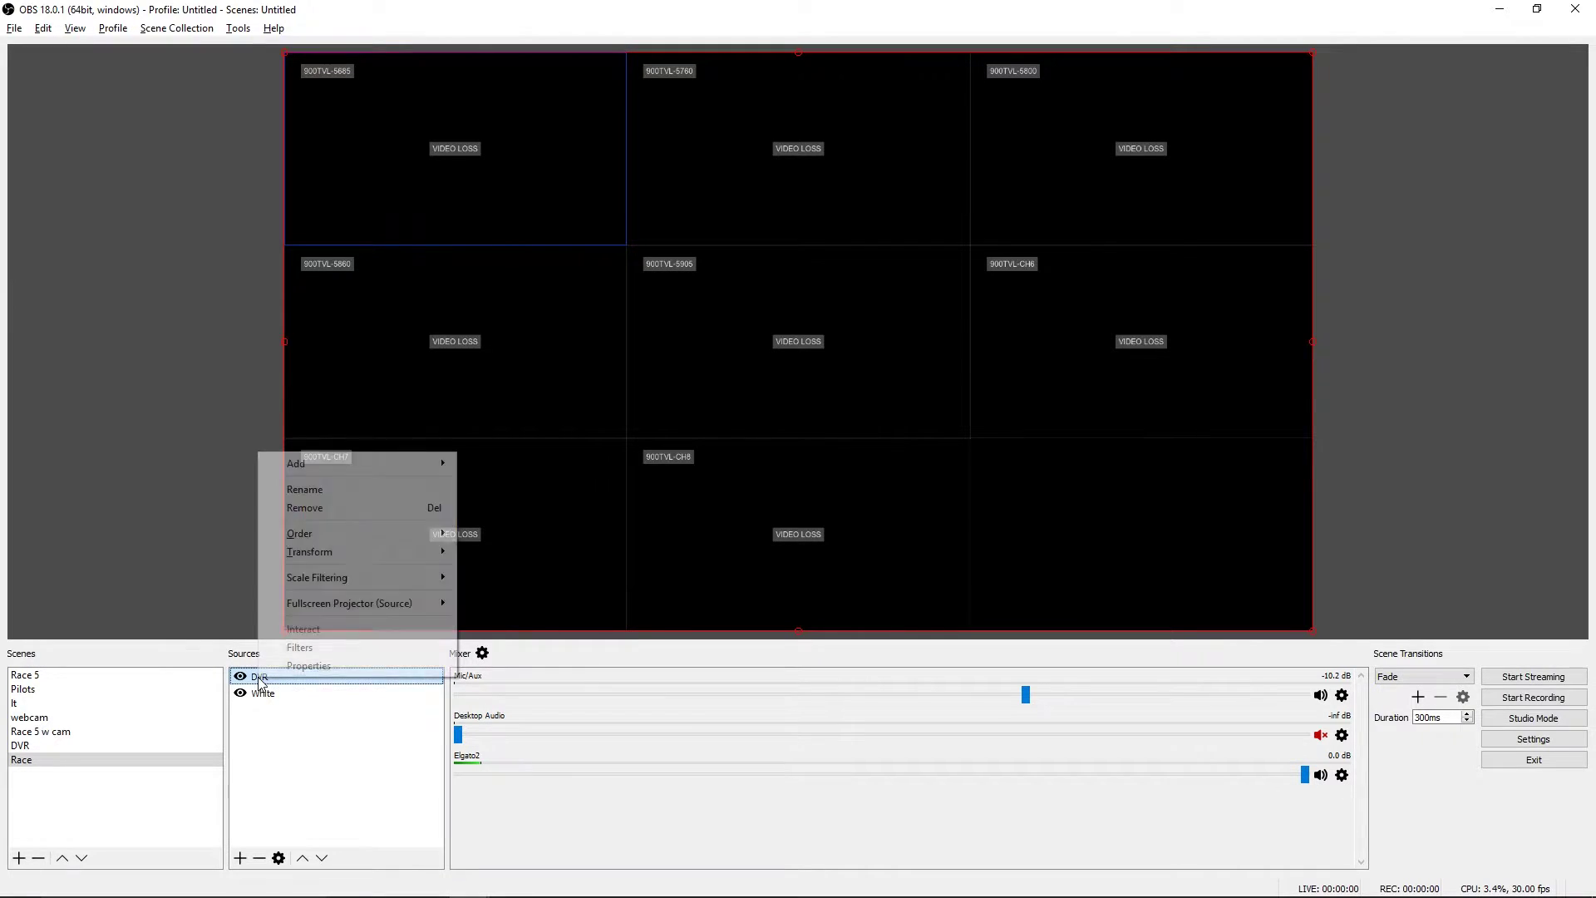
{"action": "mouse_move", "coordinate": [428, 551]}
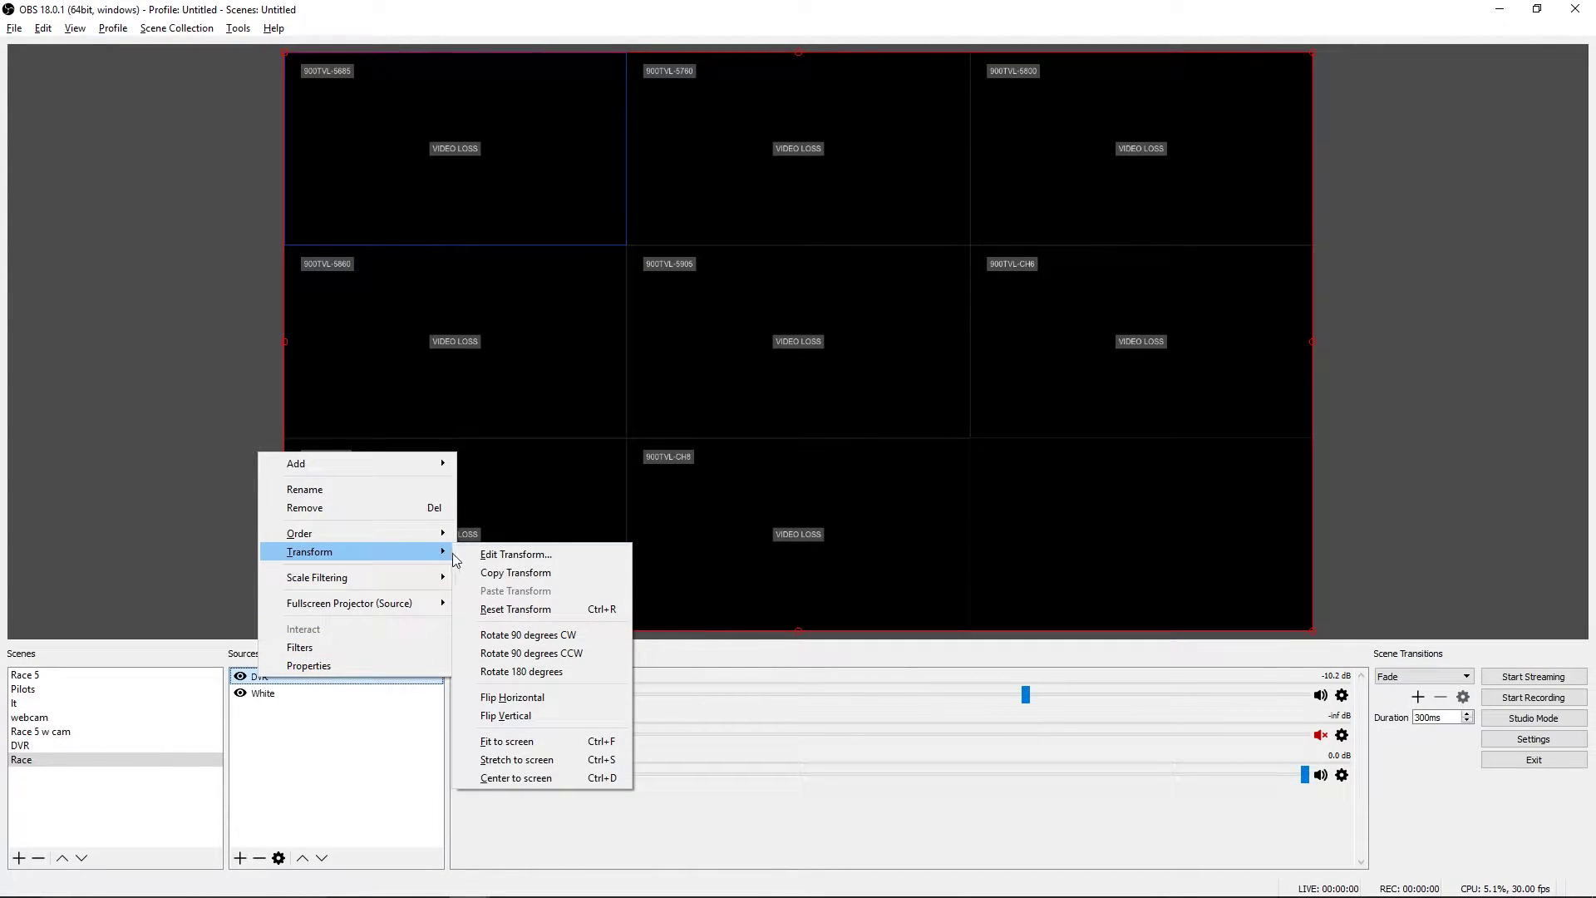
{"action": "left_click", "coordinate": [561, 553]}
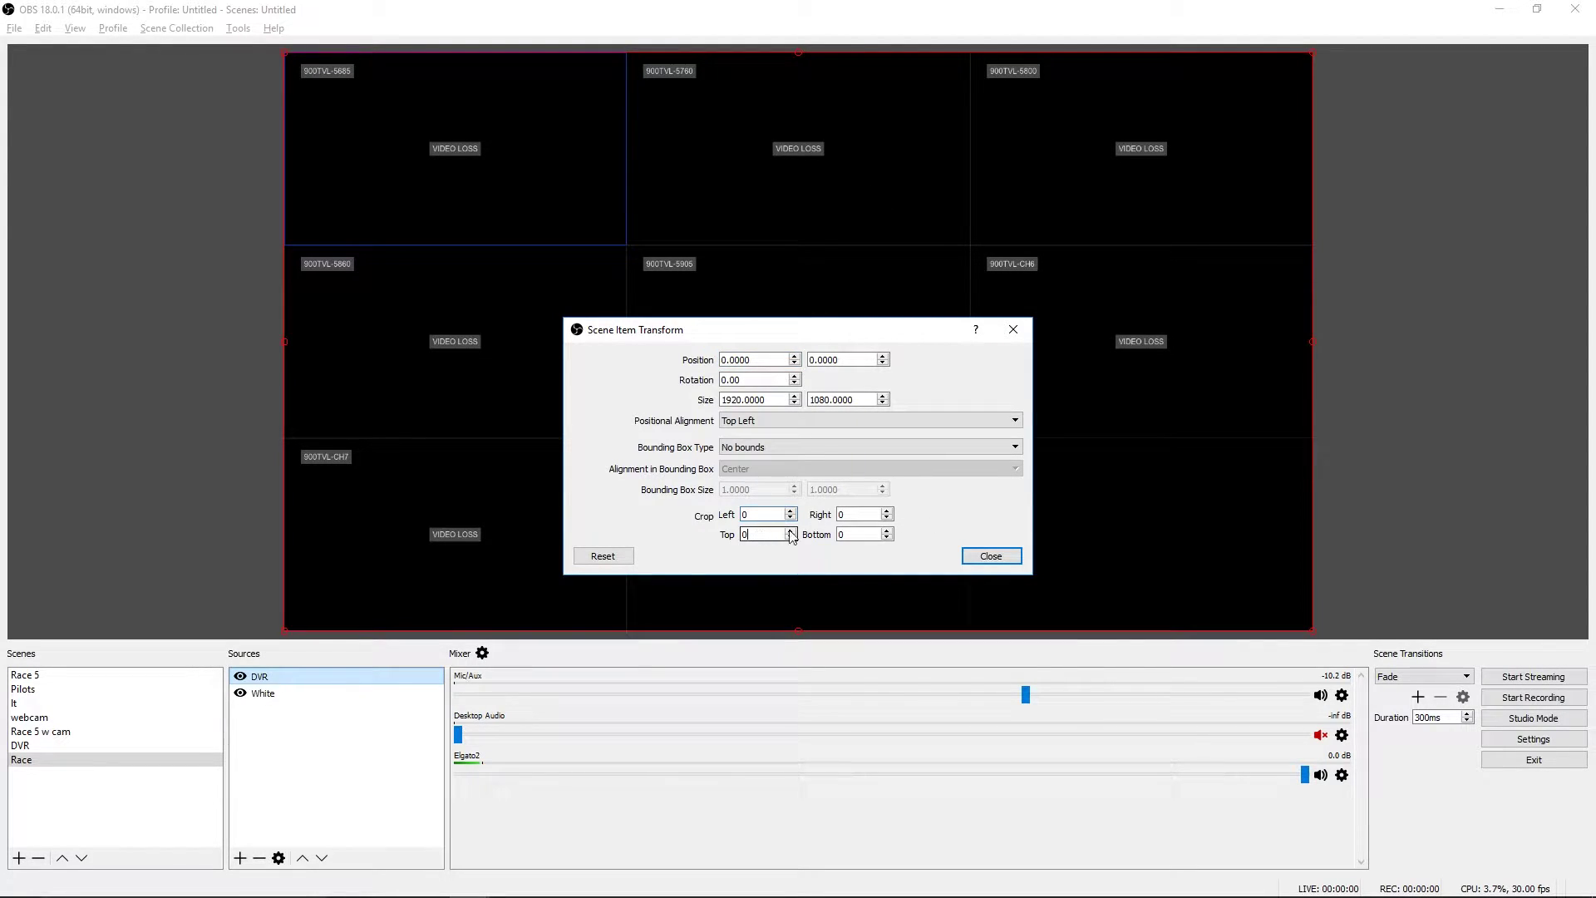
{"action": "left_click", "coordinate": [887, 517]}
{"action": "type", "text": "1280"}
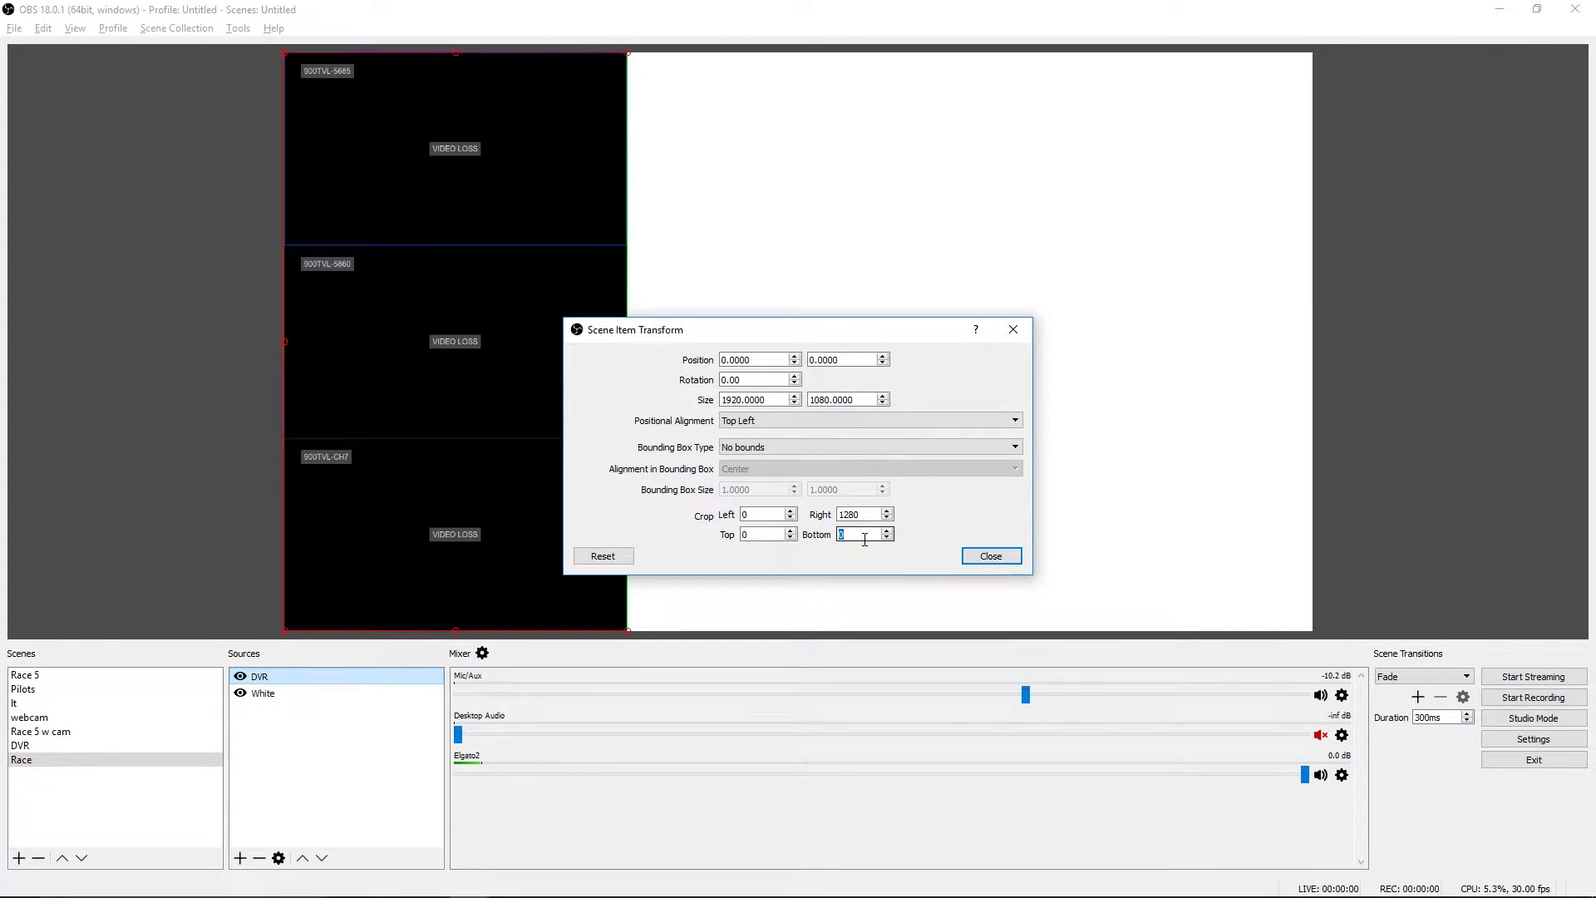
{"action": "type", "text": "720"}
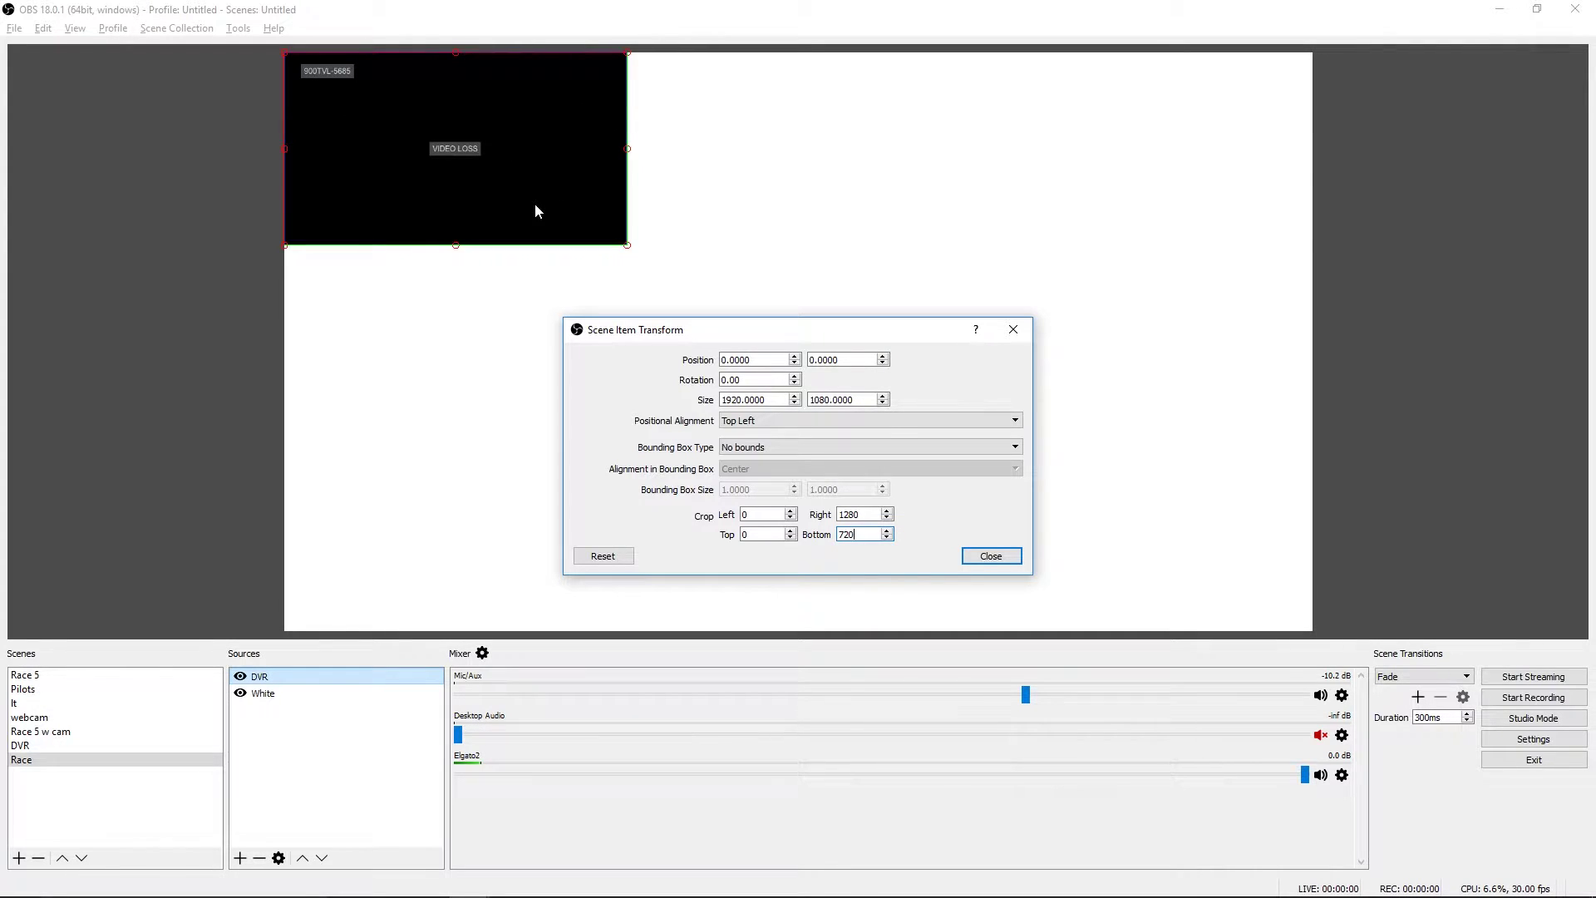
{"action": "left_click", "coordinate": [992, 555]}
{"action": "left_click", "coordinate": [370, 777]}
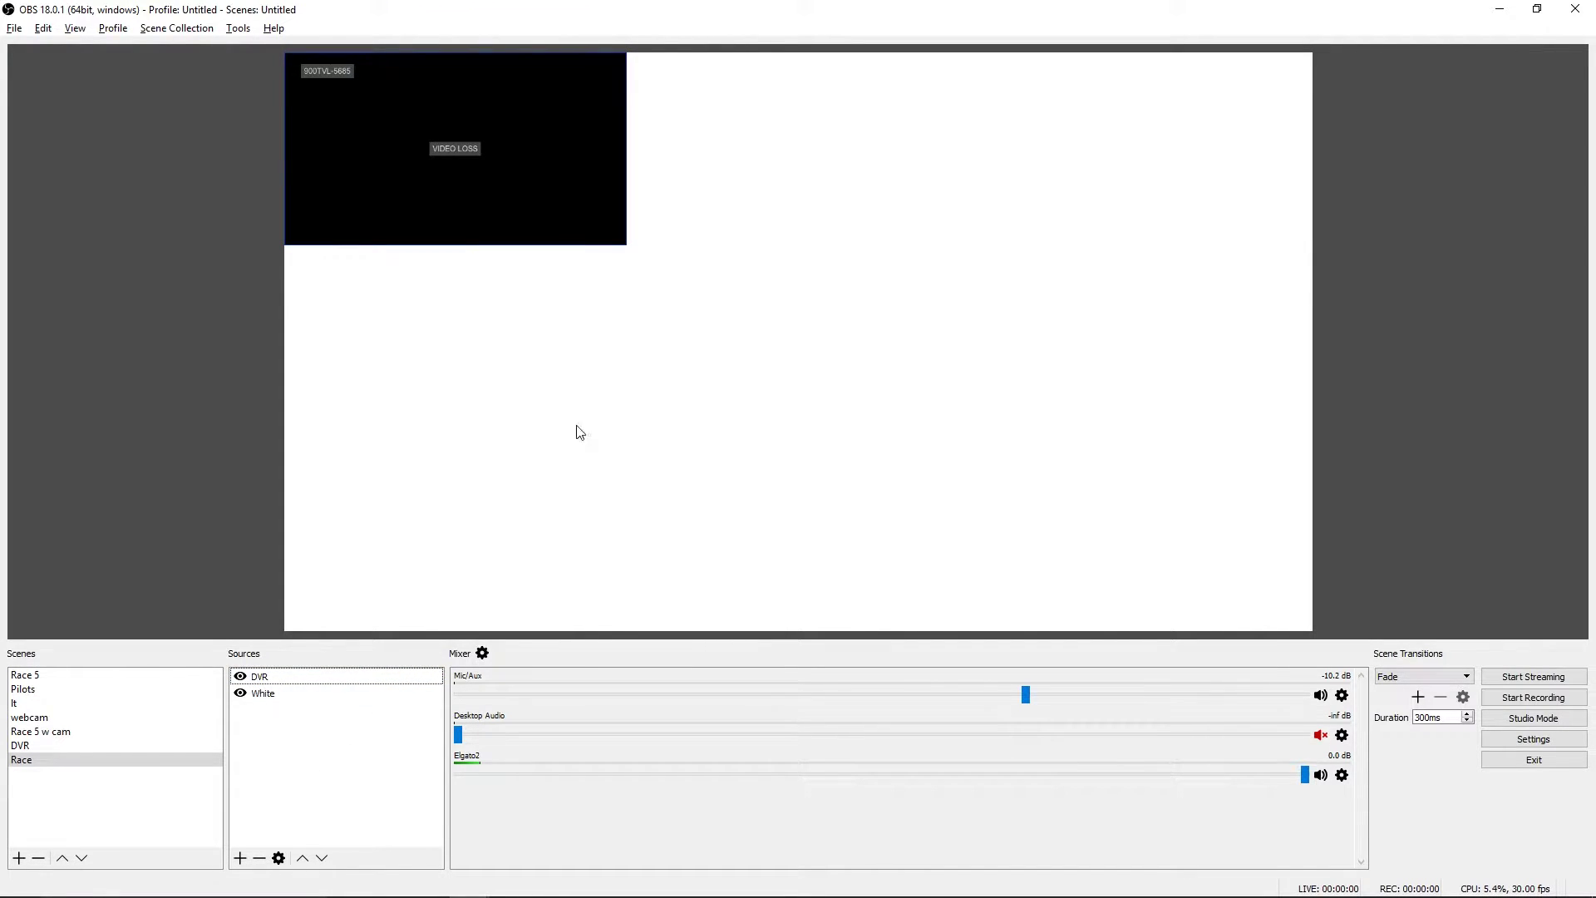
{"action": "left_click", "coordinate": [240, 856]}
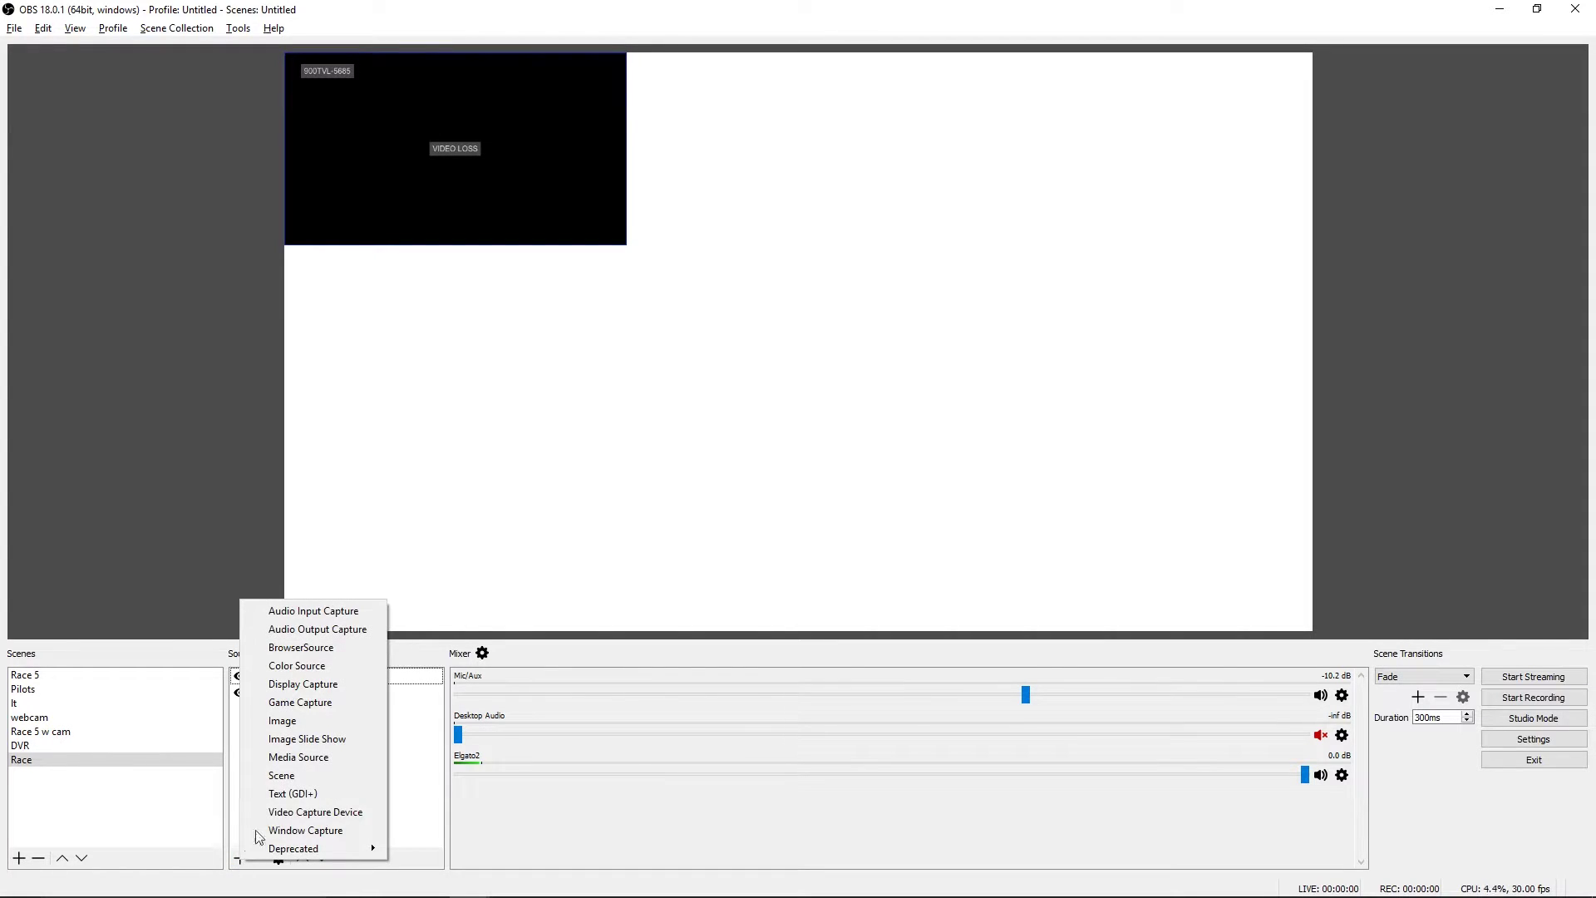
Add a second copy of the existing DVR scene as a source.
{"action": "left_click", "coordinate": [303, 774]}
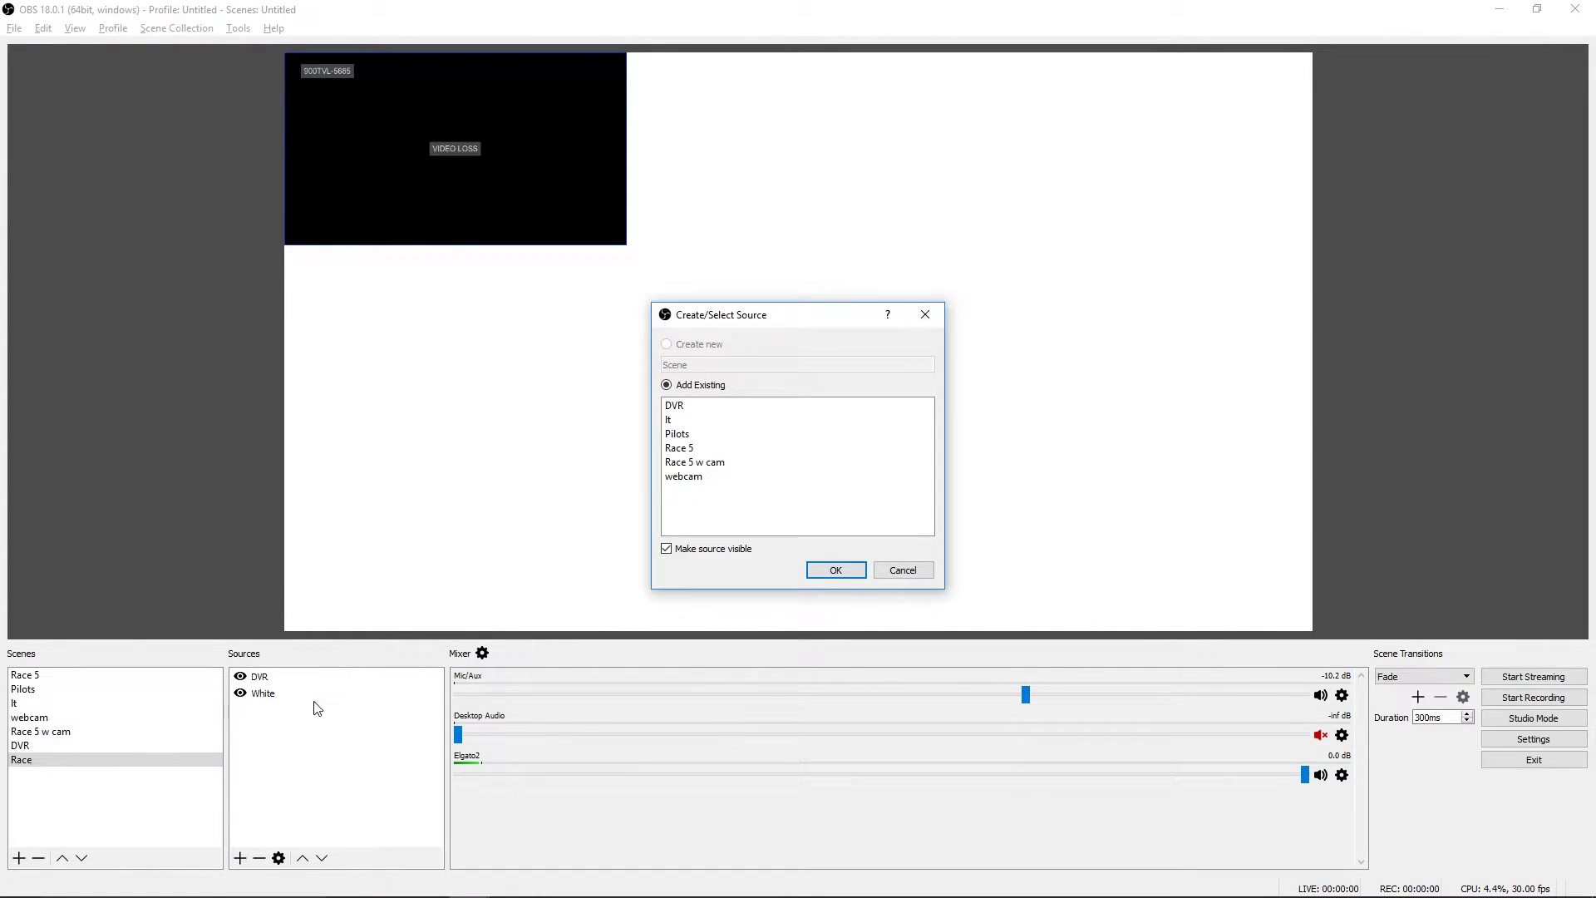
{"action": "left_click", "coordinate": [753, 417]}
{"action": "left_click", "coordinate": [833, 569]}
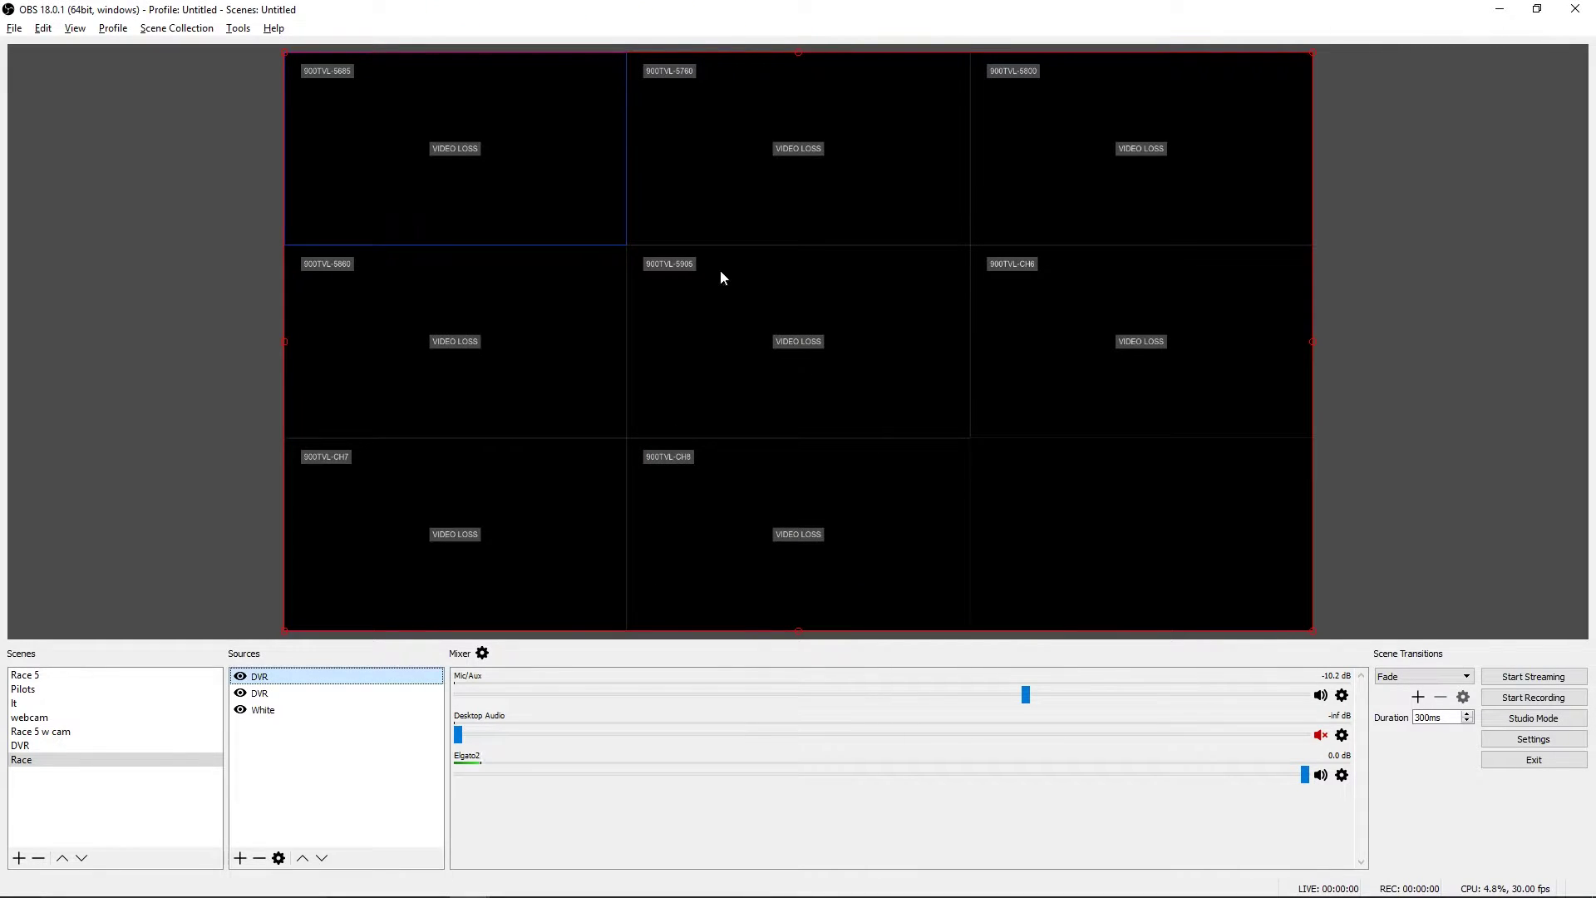
Crop the second DVR copy Left 640, Right 640, Bottom 720 and place it bottom-left.
{"action": "right_click", "coordinate": [301, 682]}
{"action": "mouse_move", "coordinate": [421, 566]}
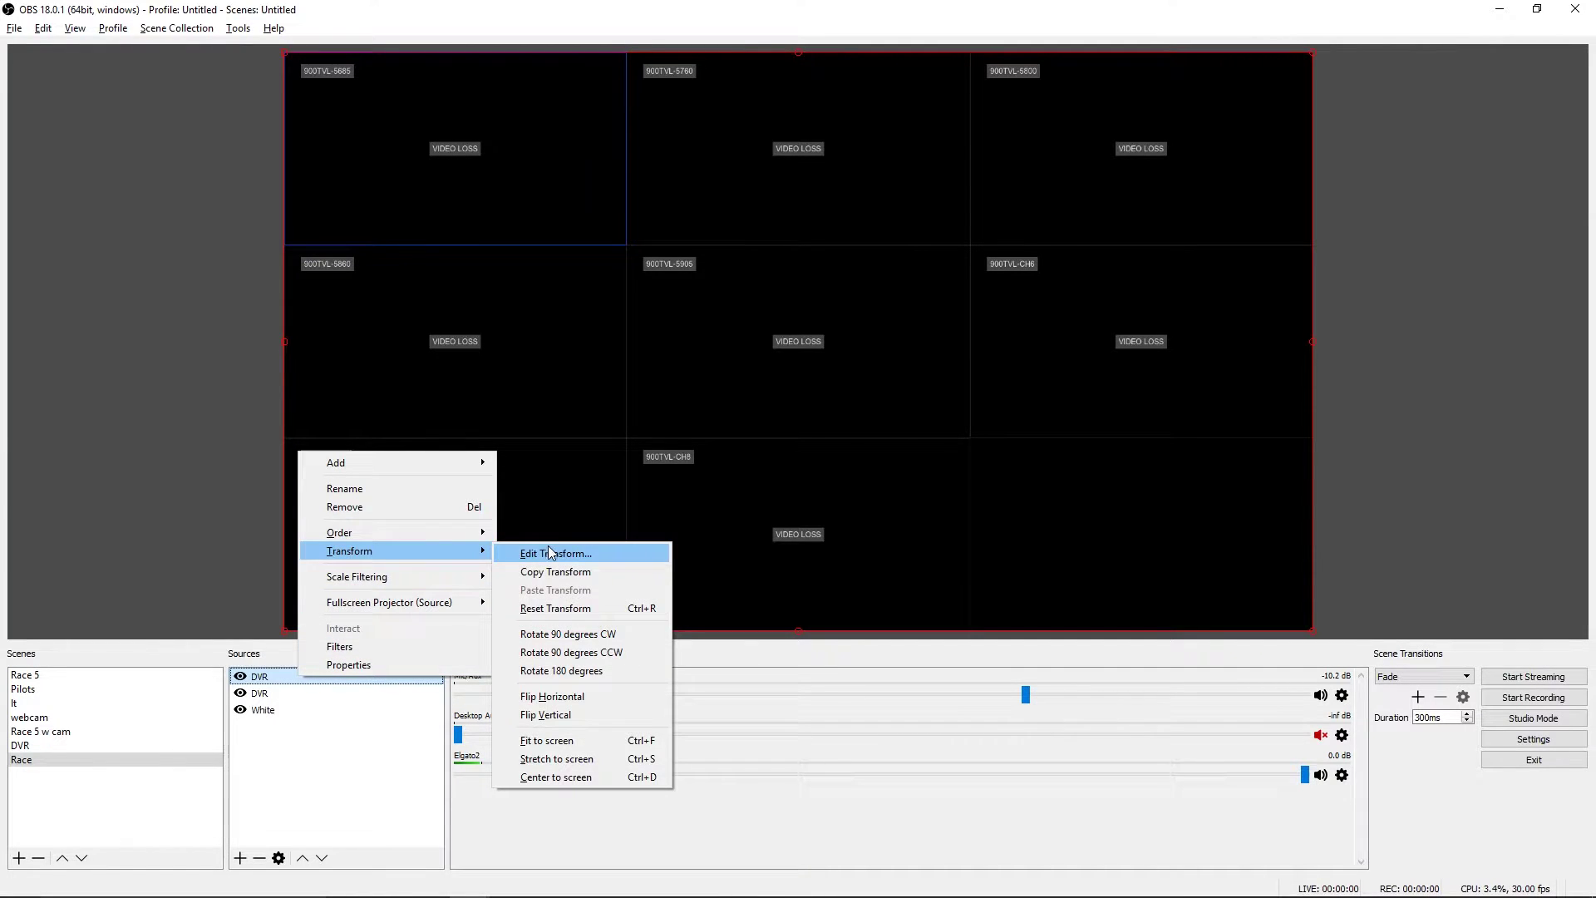
{"action": "left_click", "coordinate": [550, 553]}
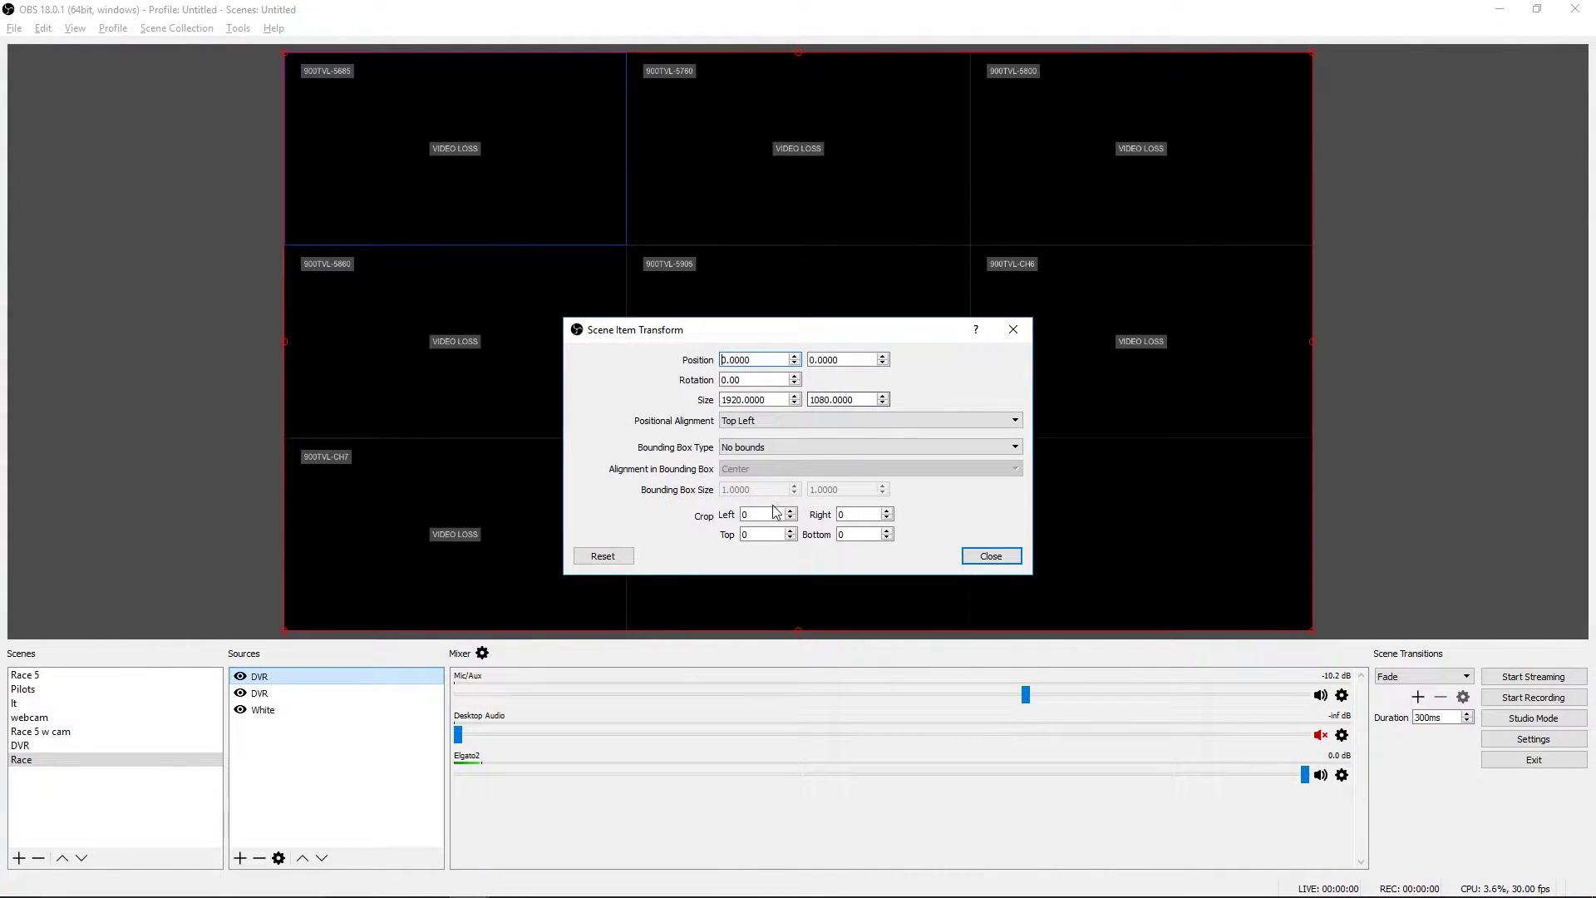
{"action": "left_click", "coordinate": [767, 509]}
{"action": "type", "text": "6"}
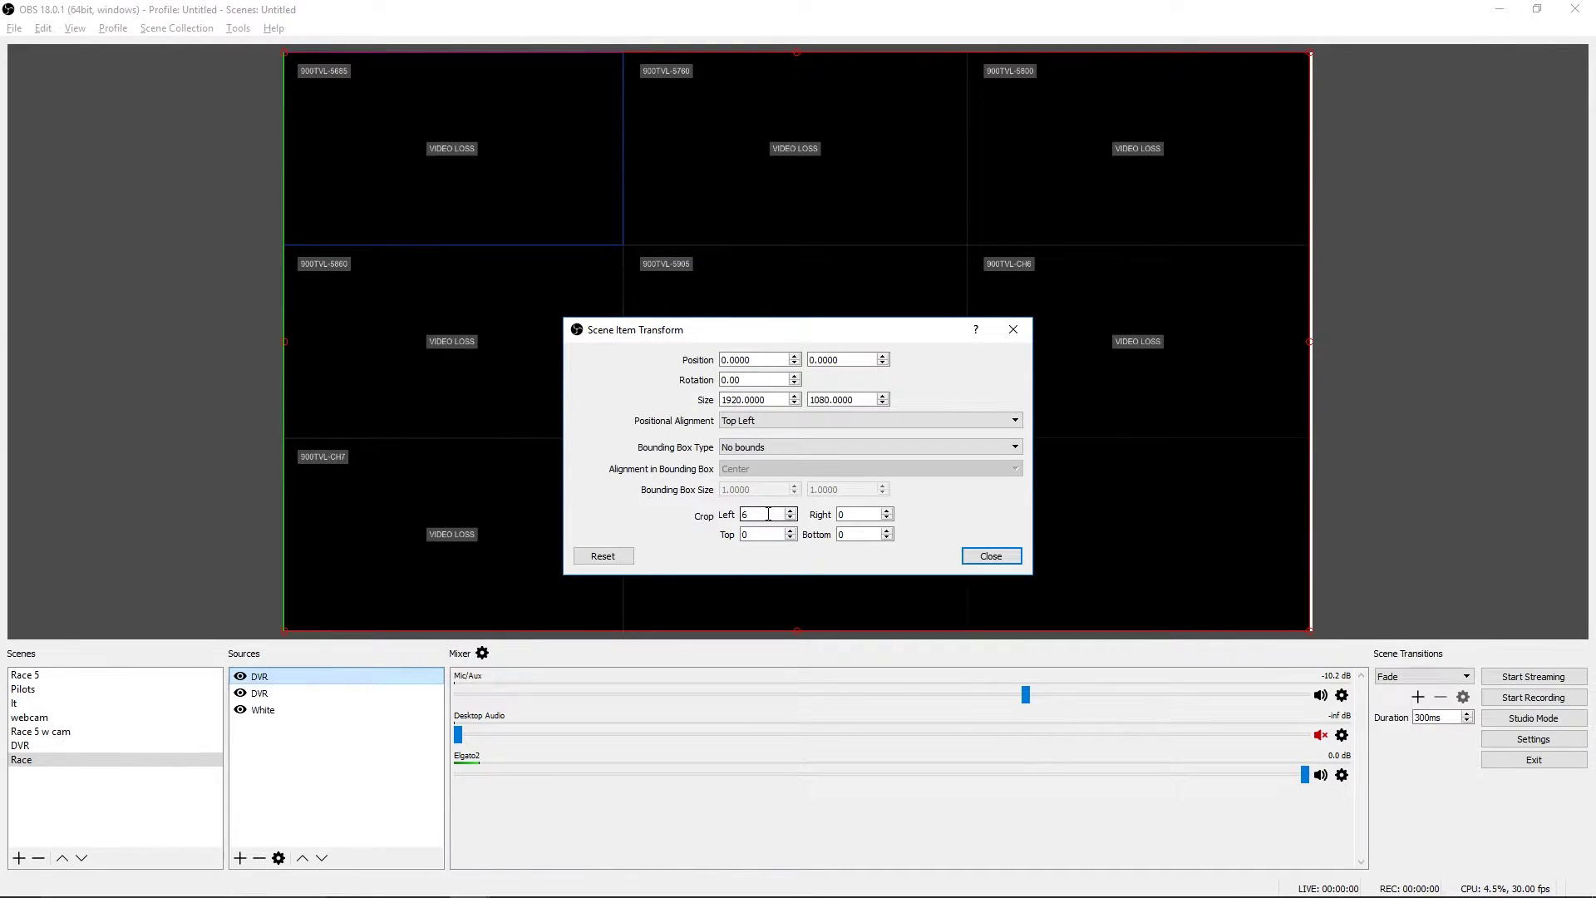
{"action": "type", "text": "40"}
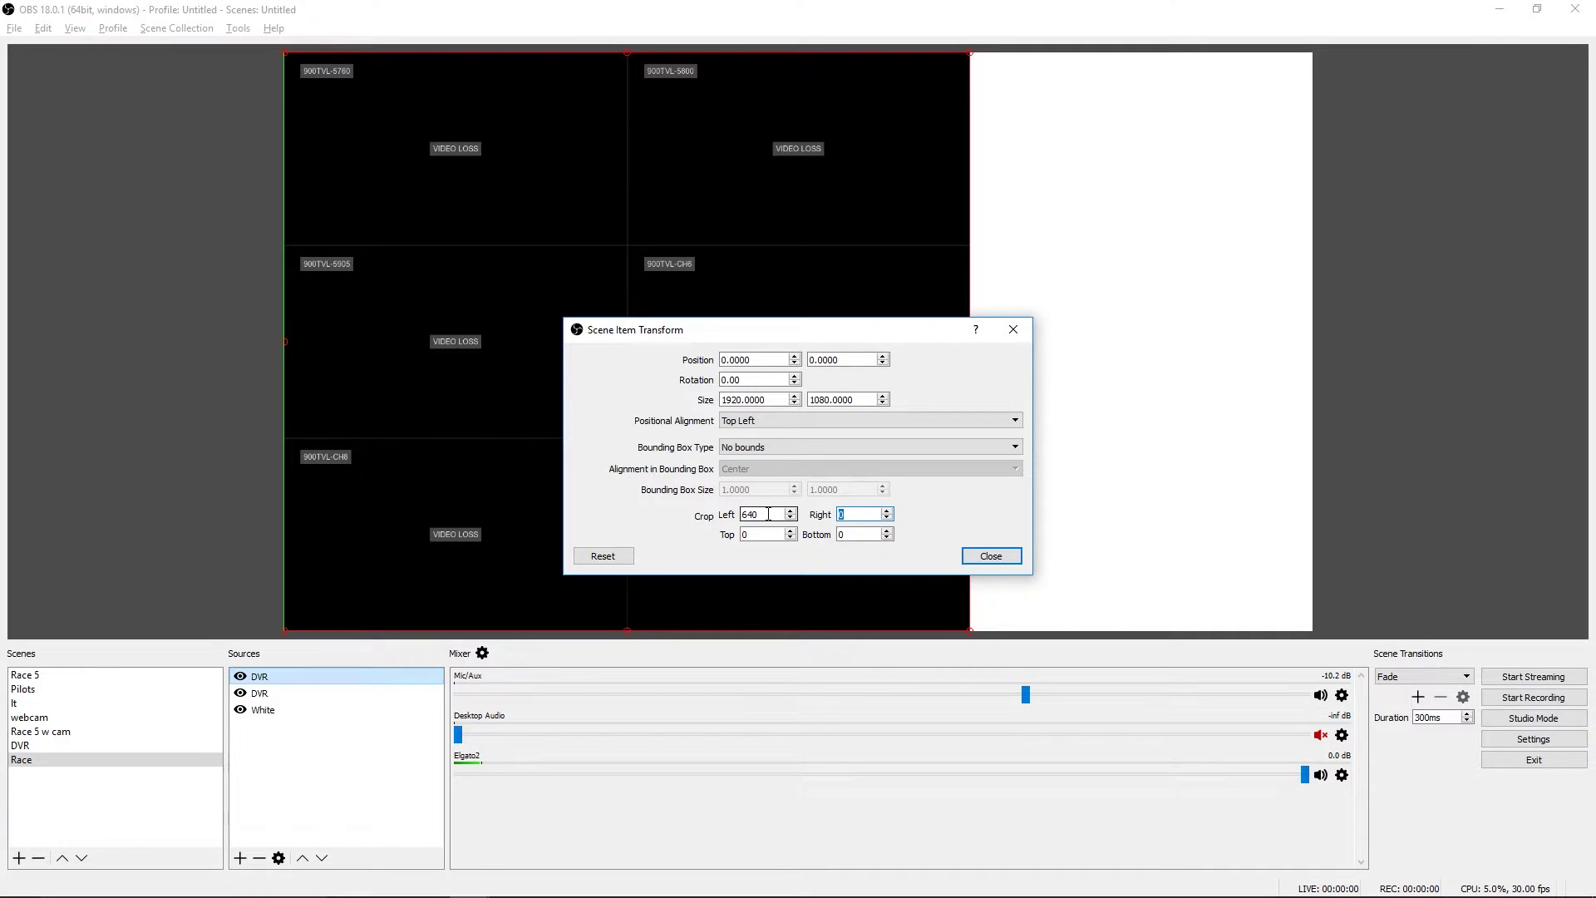
{"action": "type", "text": "640"}
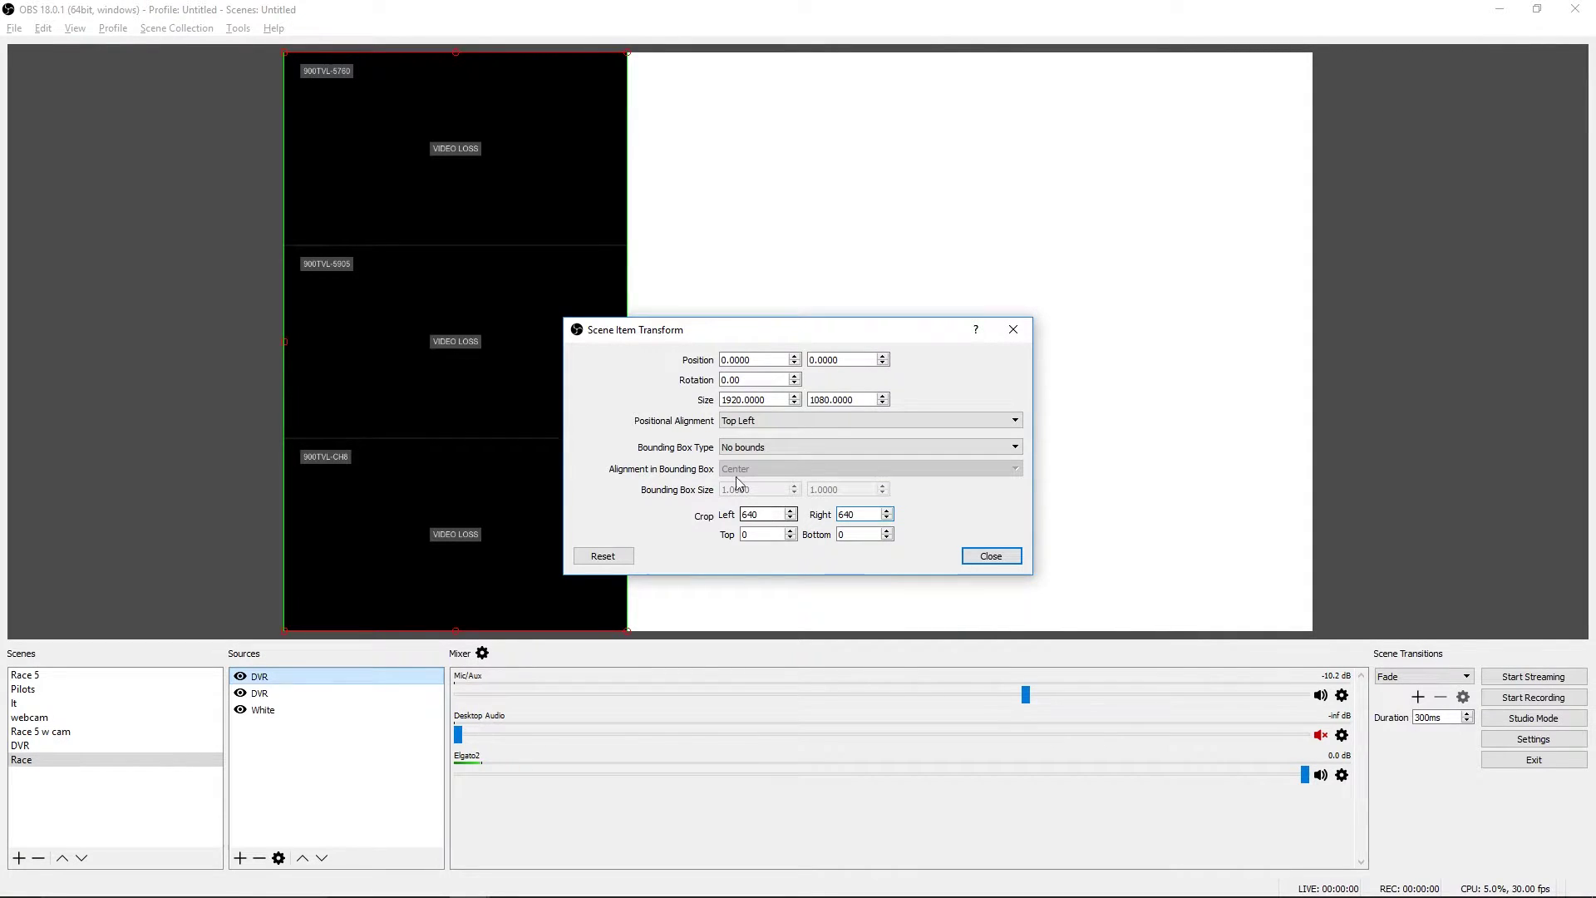
{"action": "key", "text": "Tab"}
{"action": "type", "text": "720"}
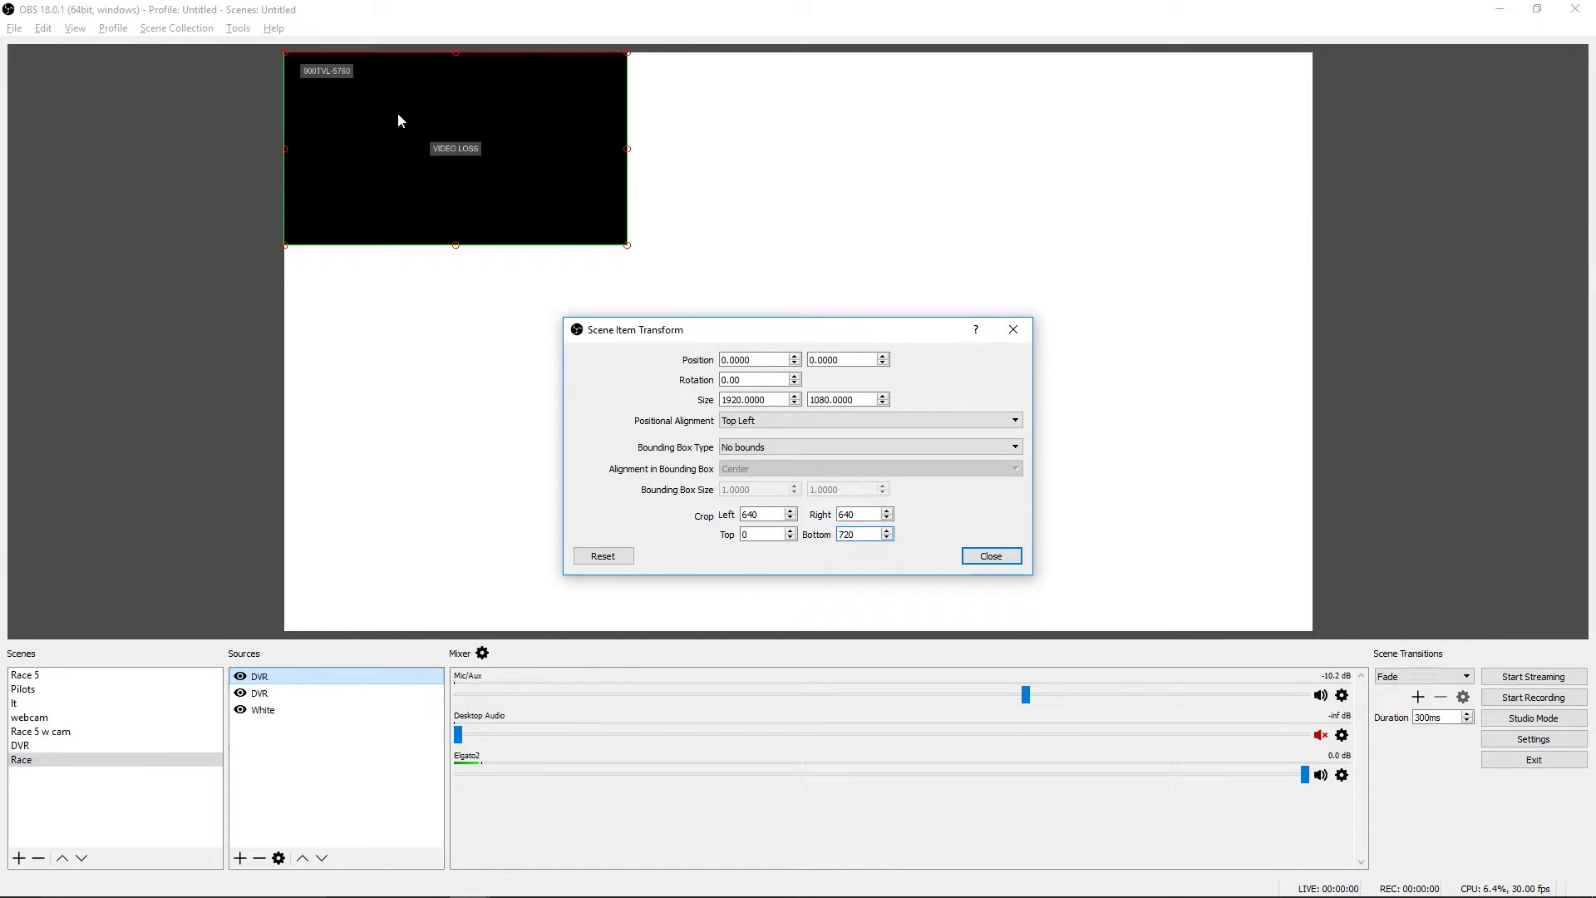
{"action": "left_click_drag", "start_coordinate": [427, 108], "coordinate": [435, 492]}
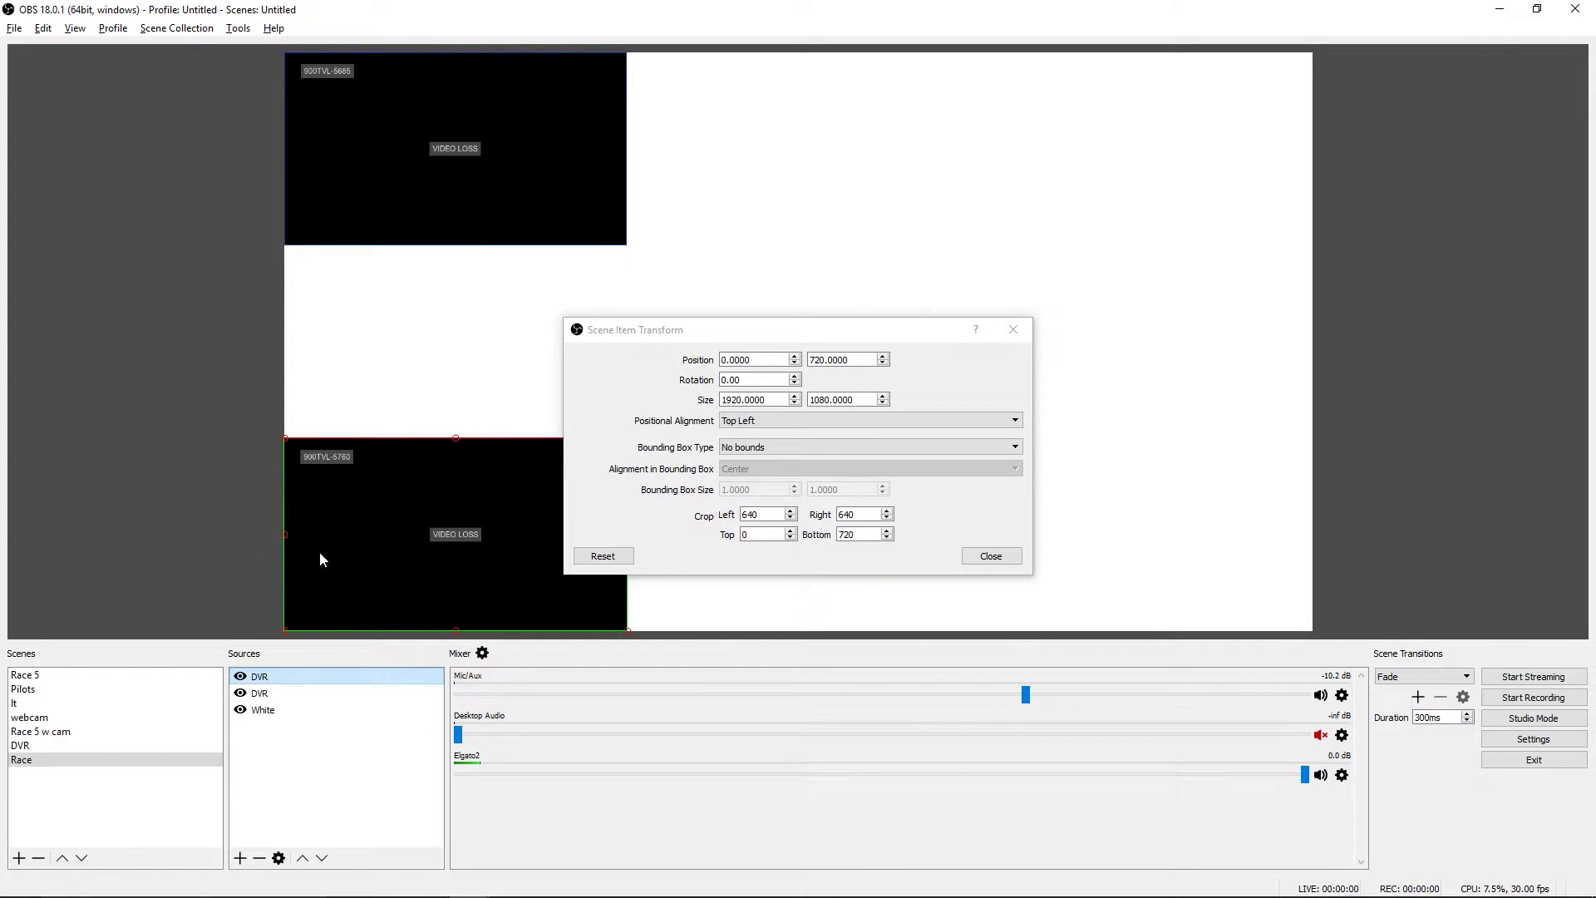
{"action": "left_click", "coordinate": [998, 555]}
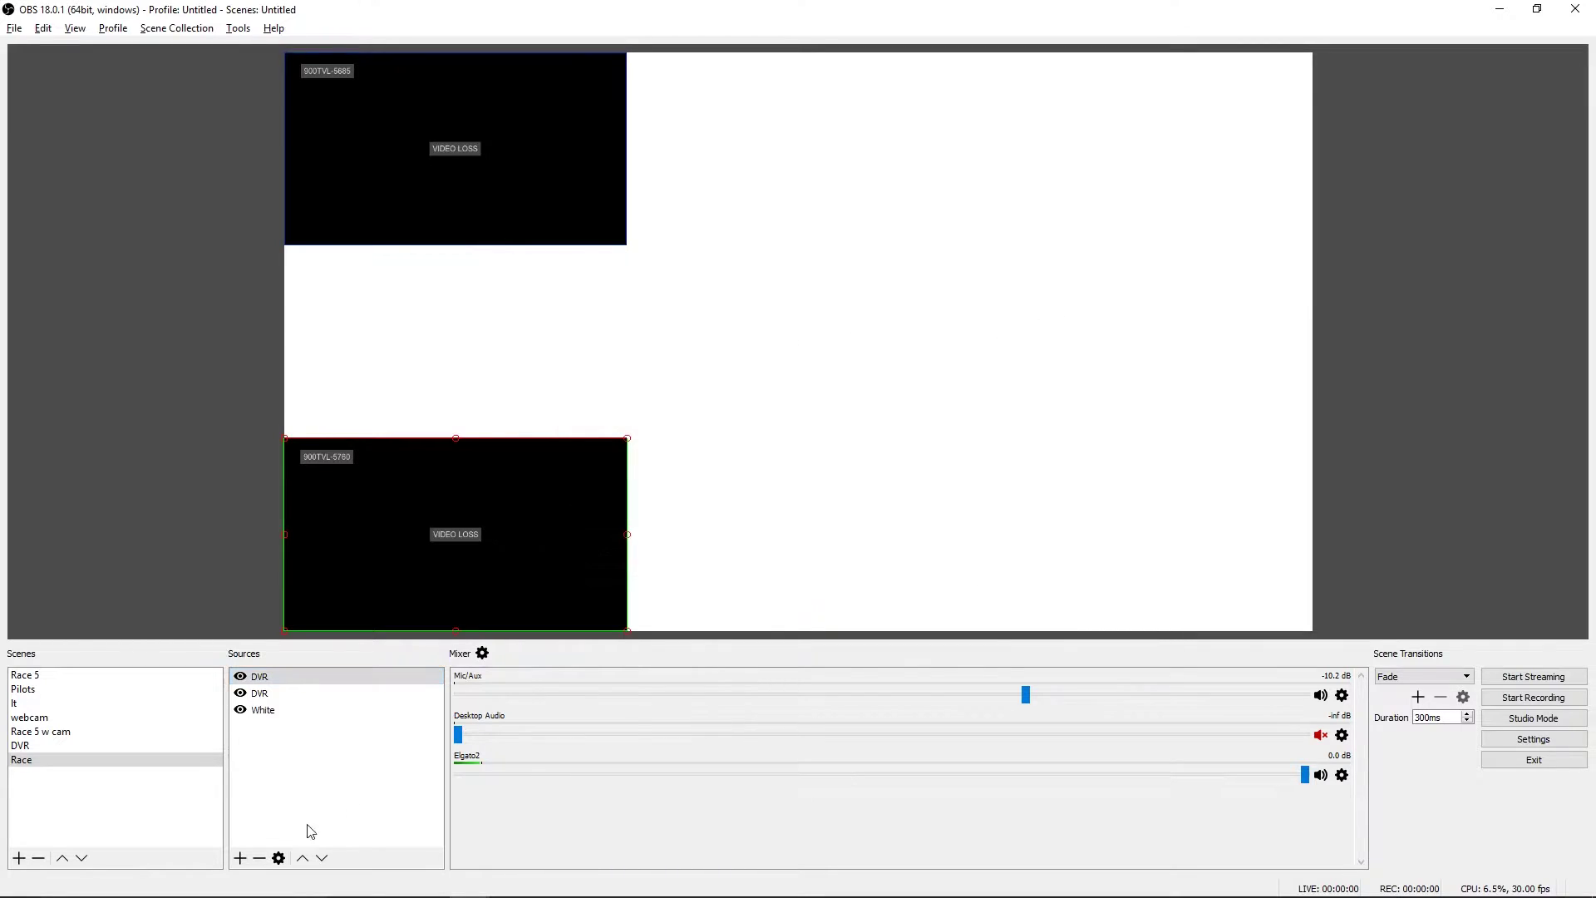
{"action": "left_click", "coordinate": [241, 860]}
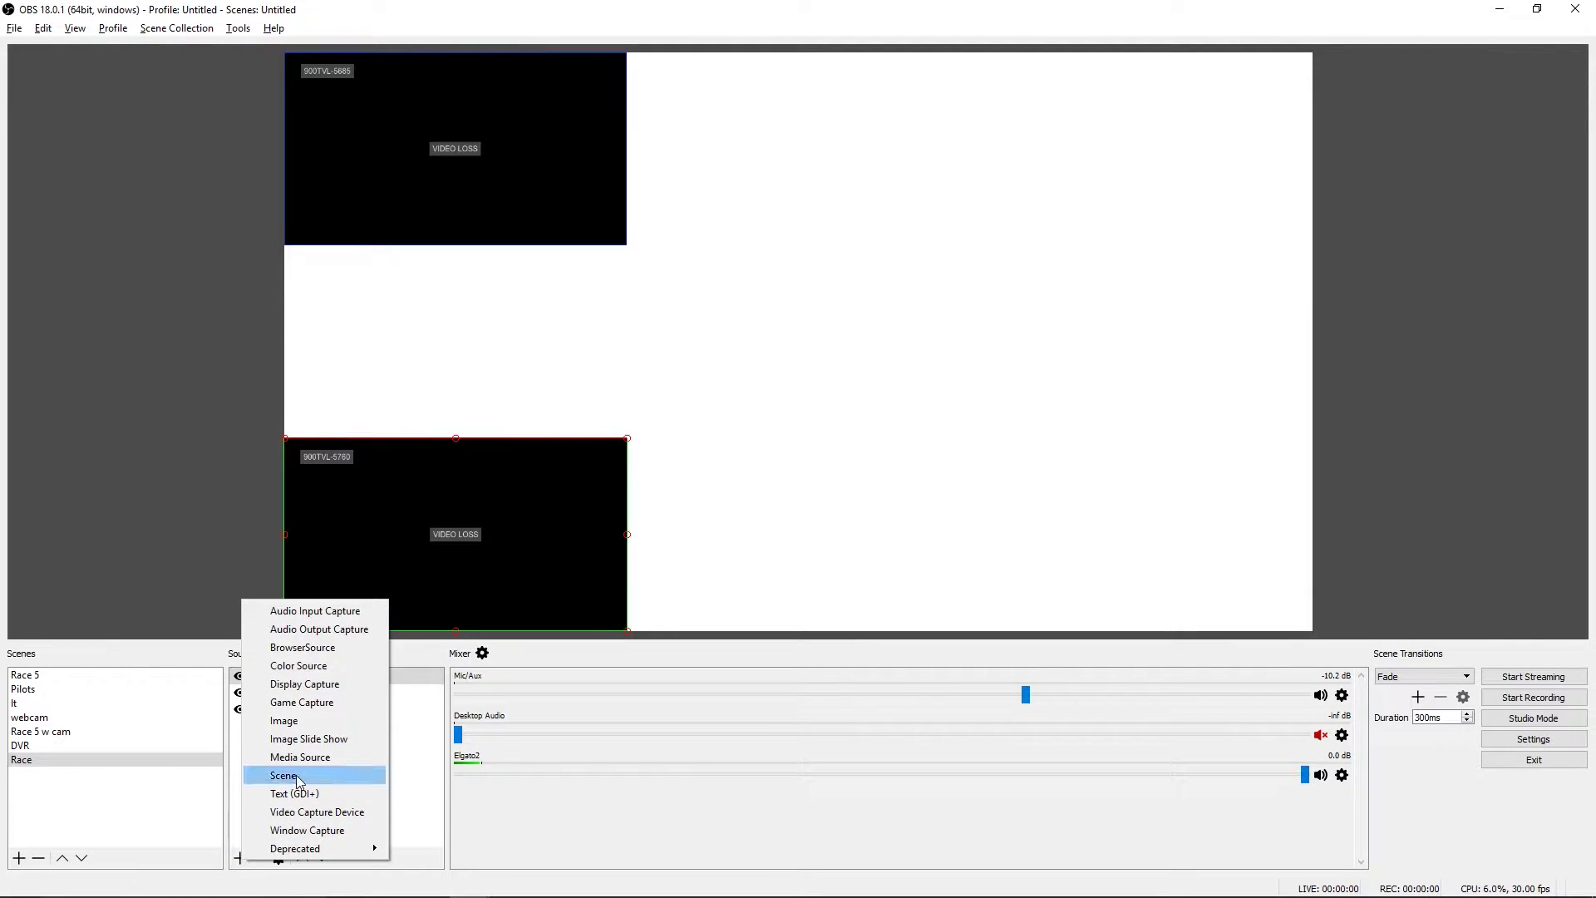
Add a third copy of the existing DVR scene as a source.
{"action": "left_click", "coordinate": [296, 775]}
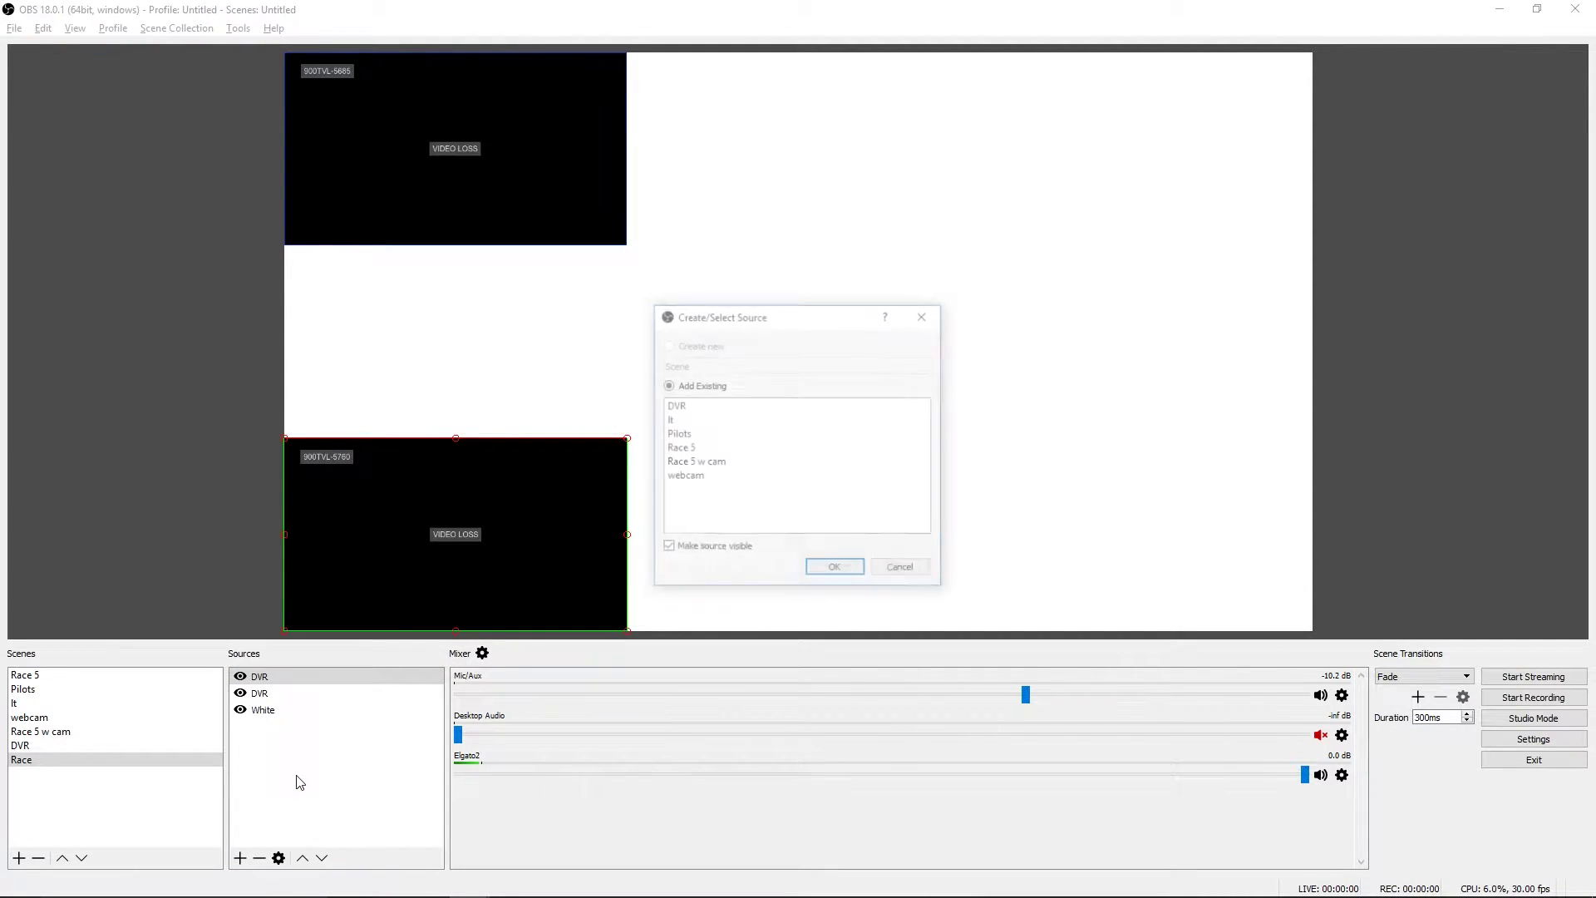
{"action": "left_click", "coordinate": [694, 407]}
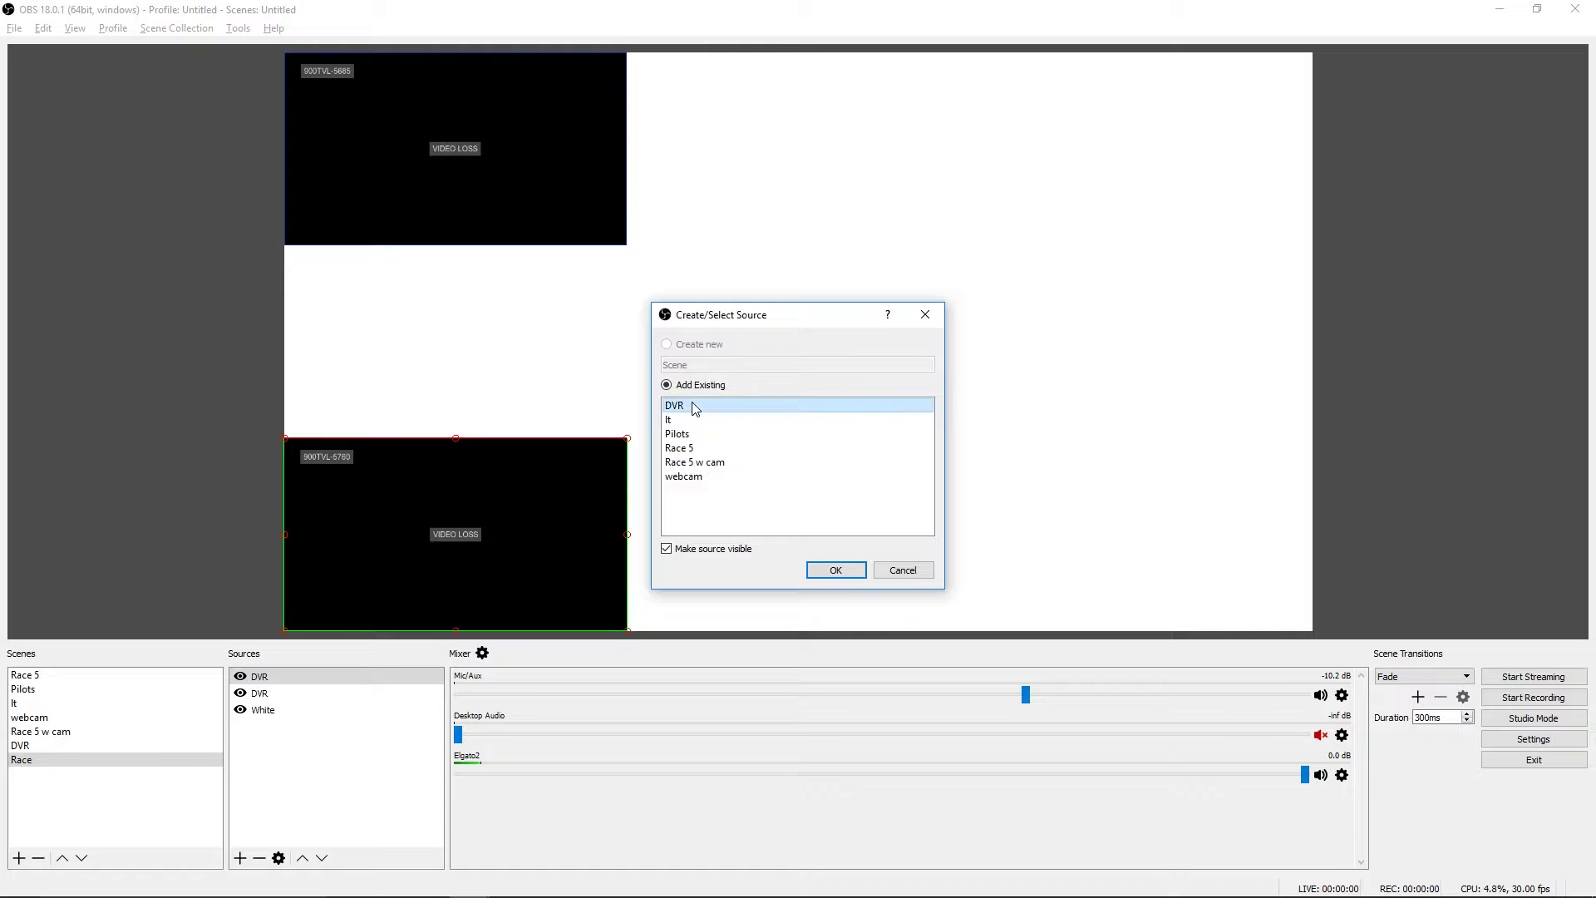
{"action": "left_click", "coordinate": [850, 572]}
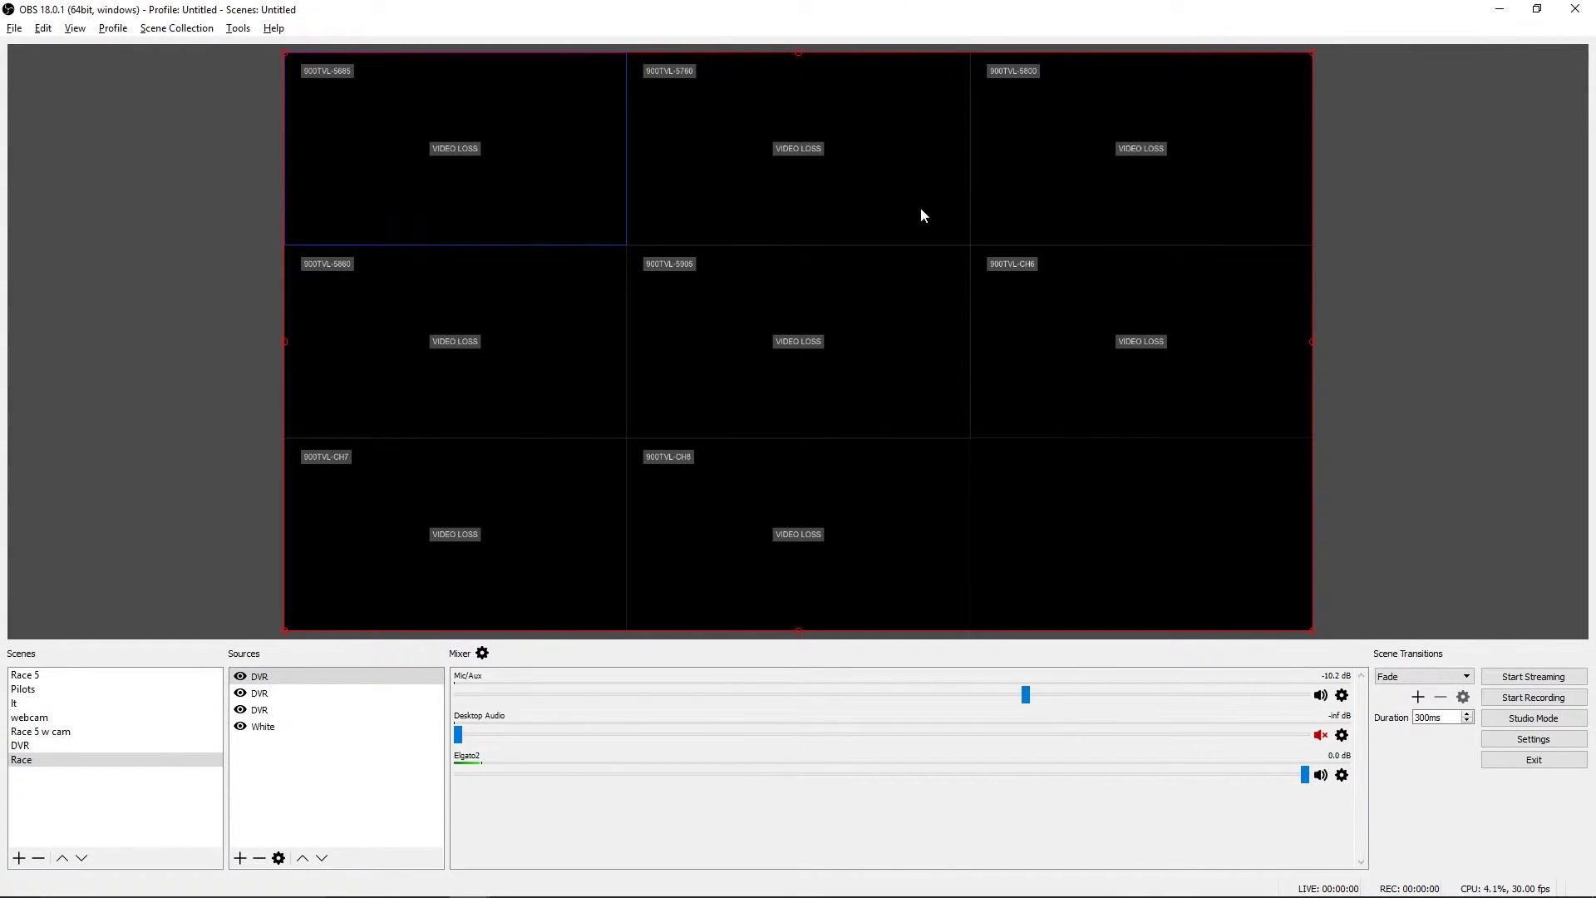
Crop the third DVR copy (1280, bottom 720) and move it beside the second feed at the bottom.
{"action": "right_click", "coordinate": [318, 683]}
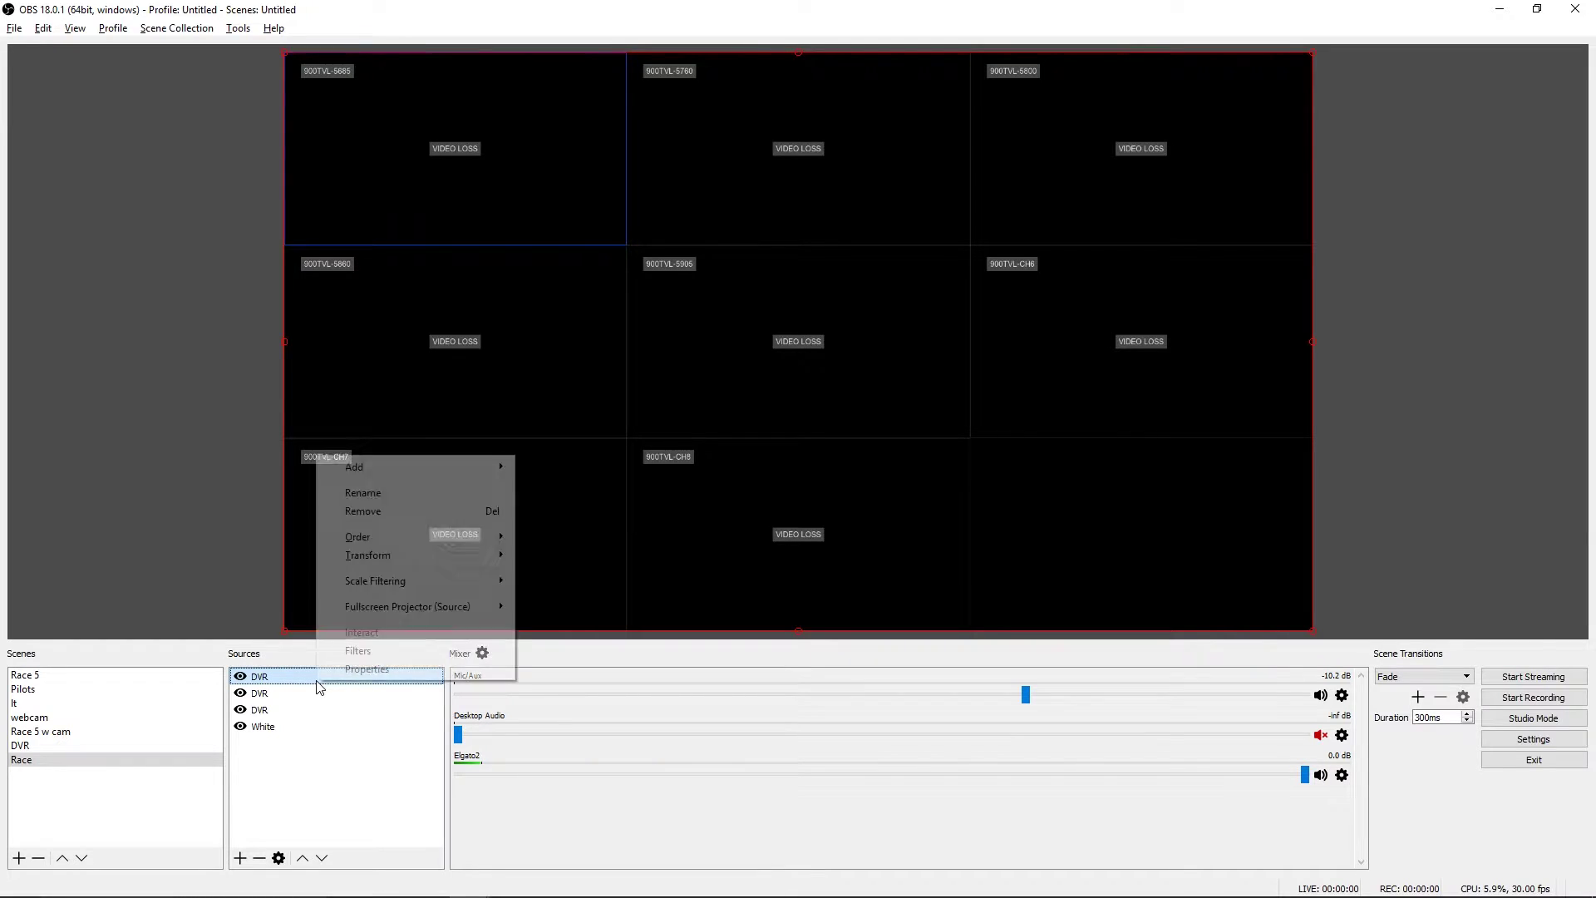
{"action": "mouse_move", "coordinate": [437, 551]}
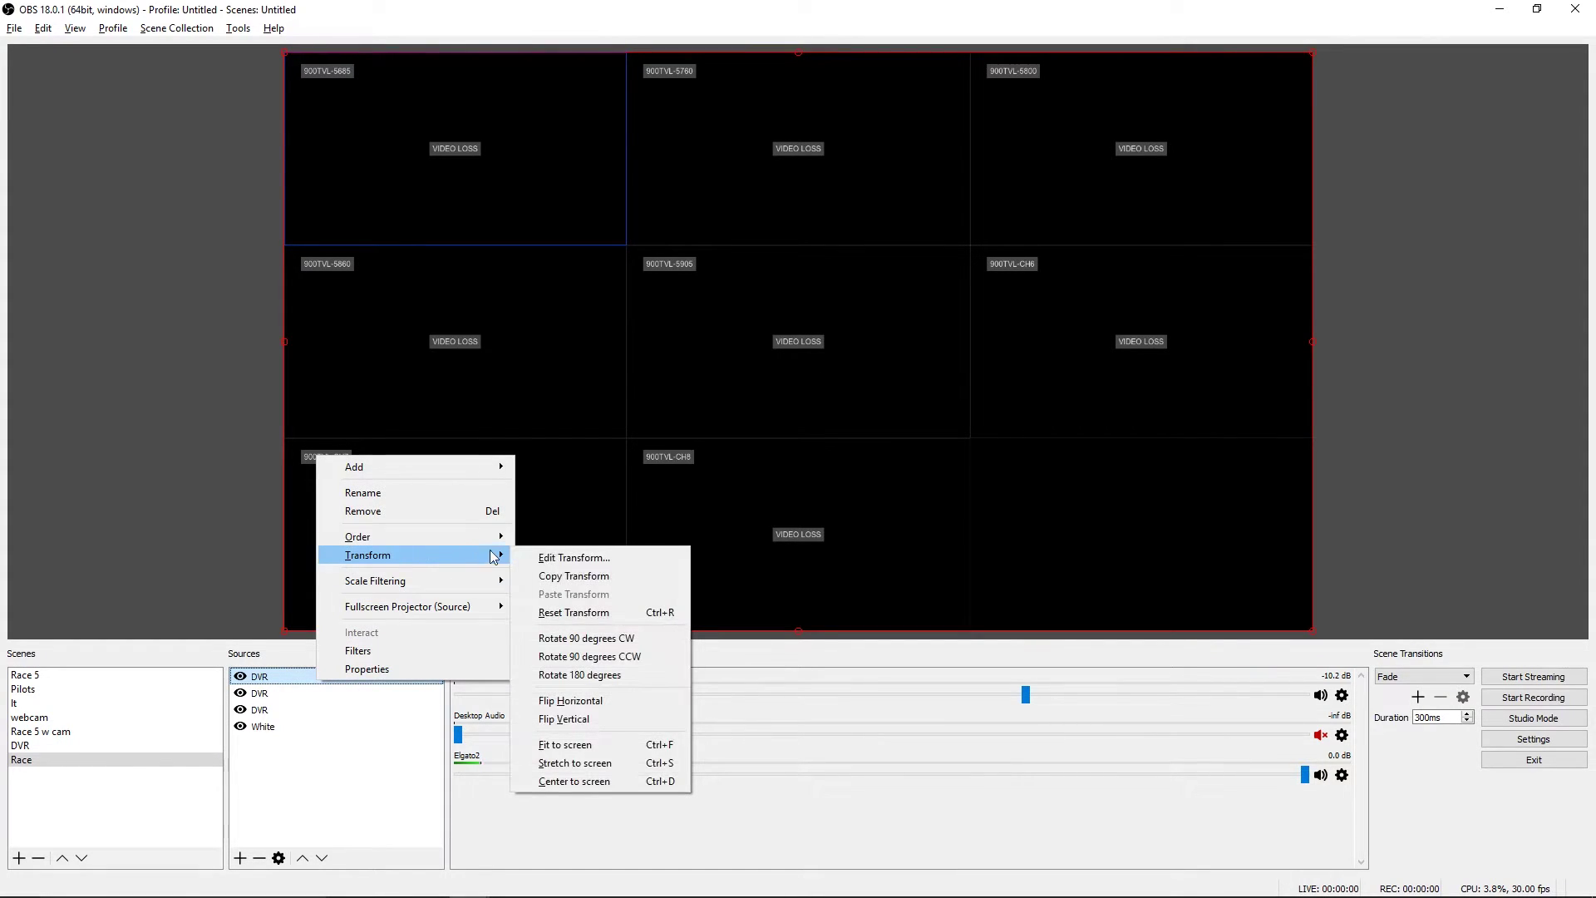
{"action": "left_click", "coordinate": [545, 557]}
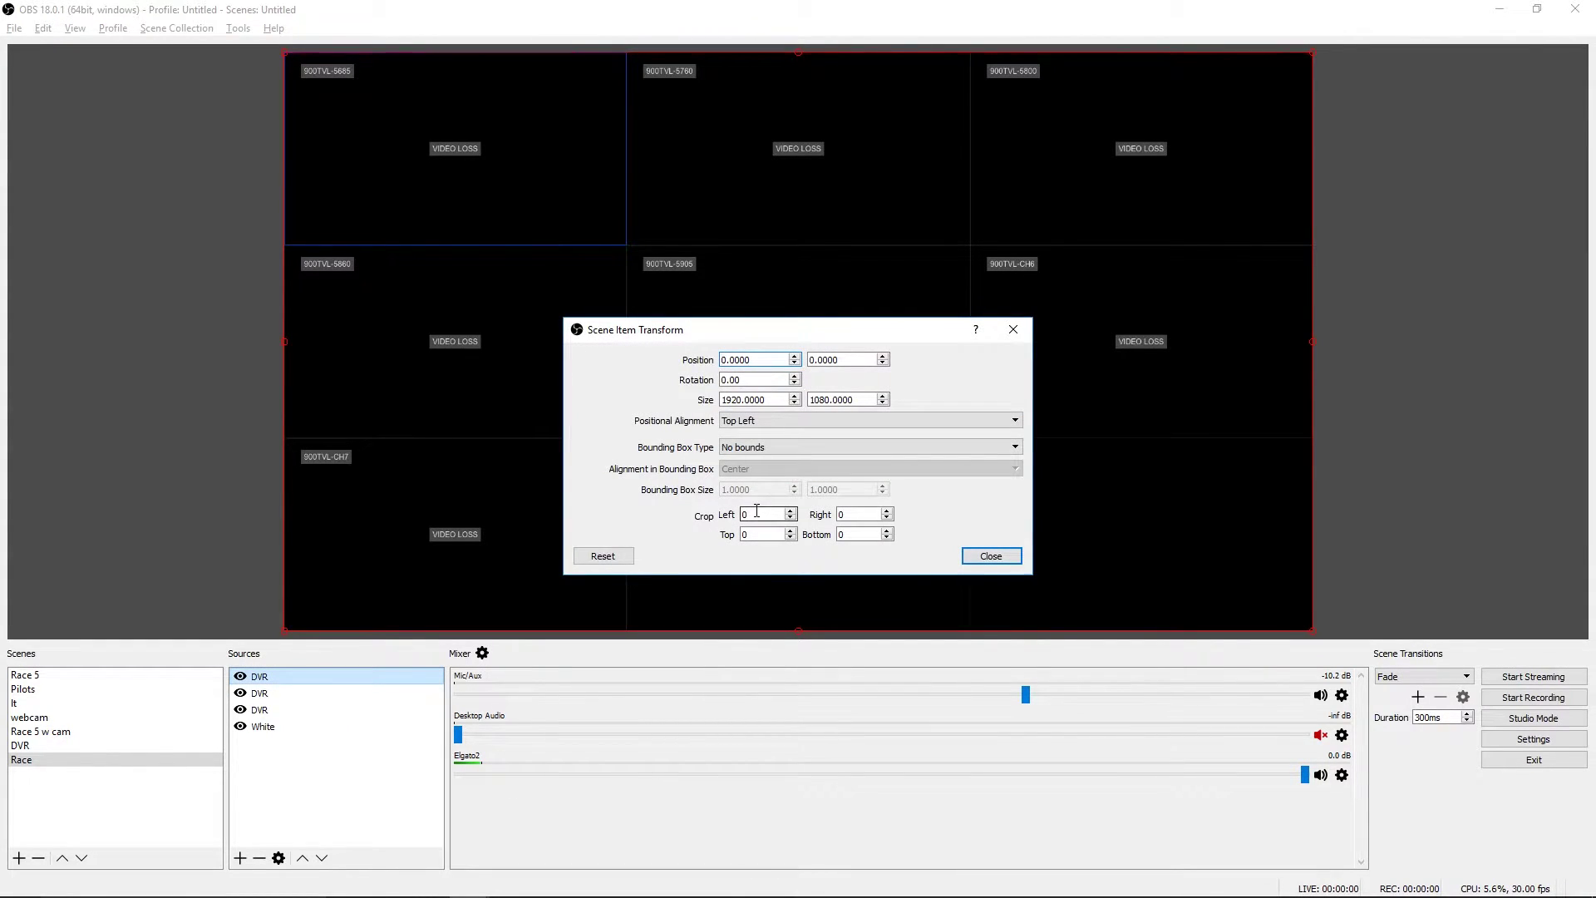
{"action": "type", "text": "1280"}
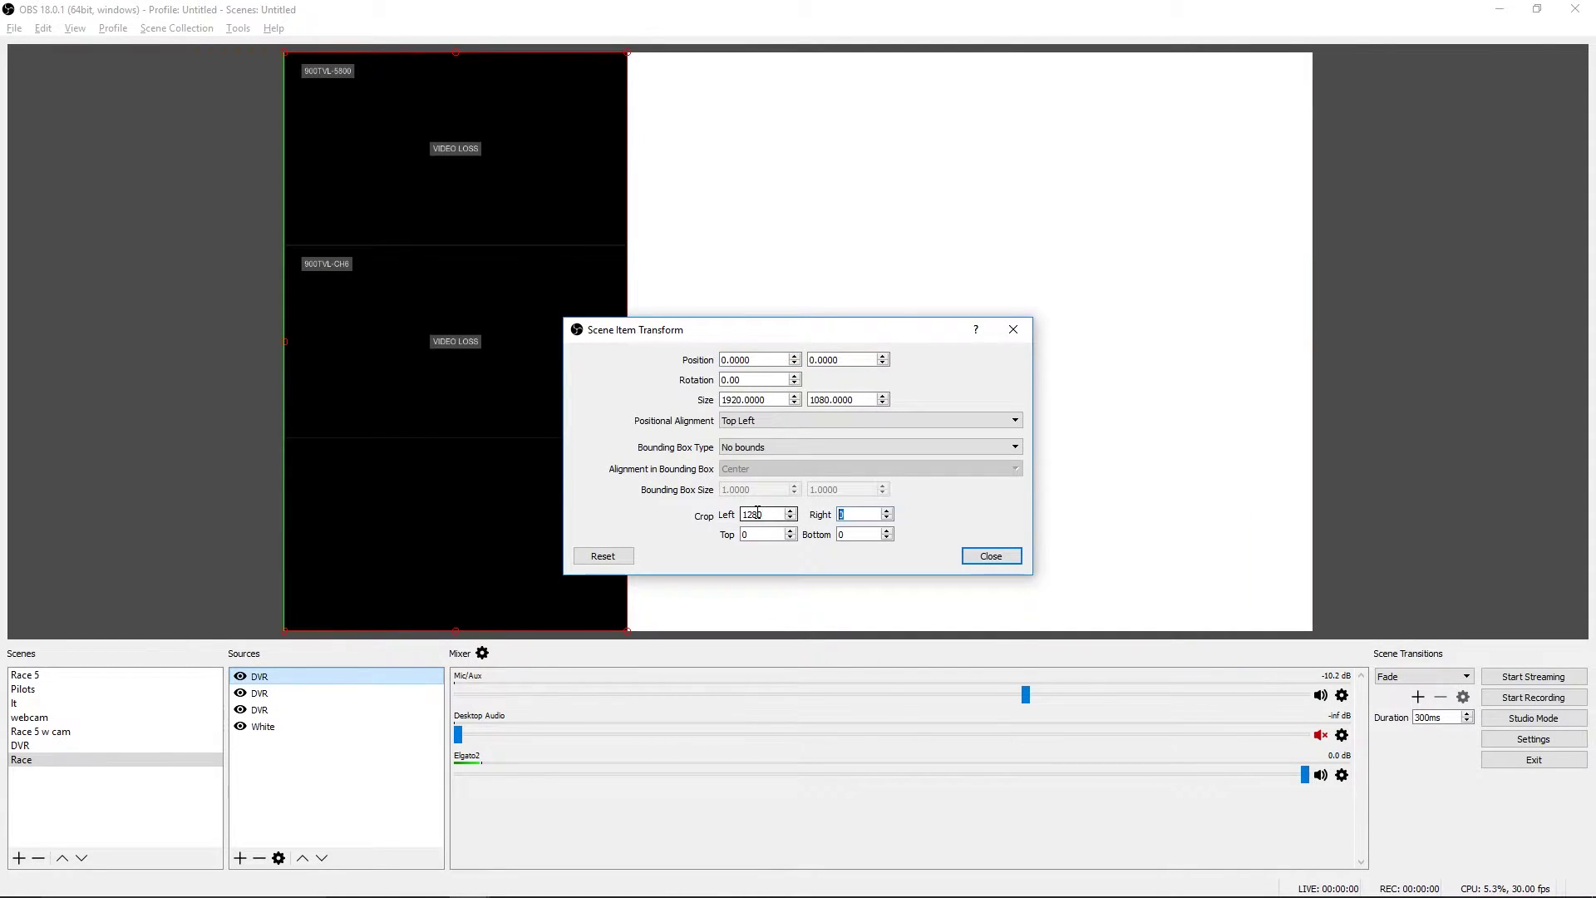
{"action": "key", "text": "Tab"}
{"action": "type", "text": "720"}
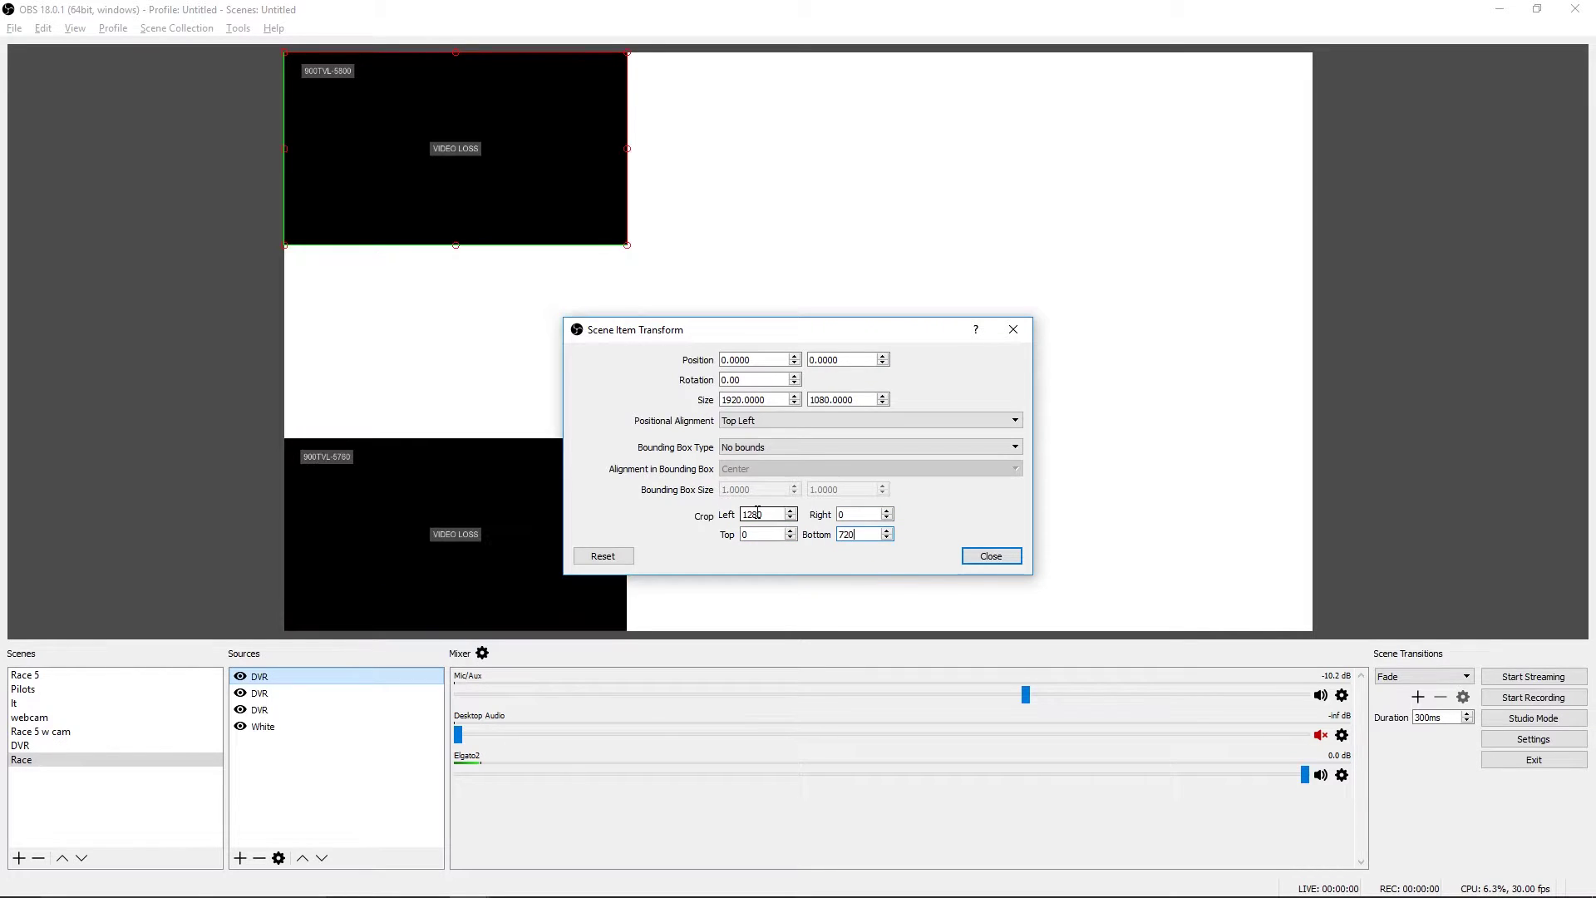
{"action": "left_click", "coordinate": [988, 556]}
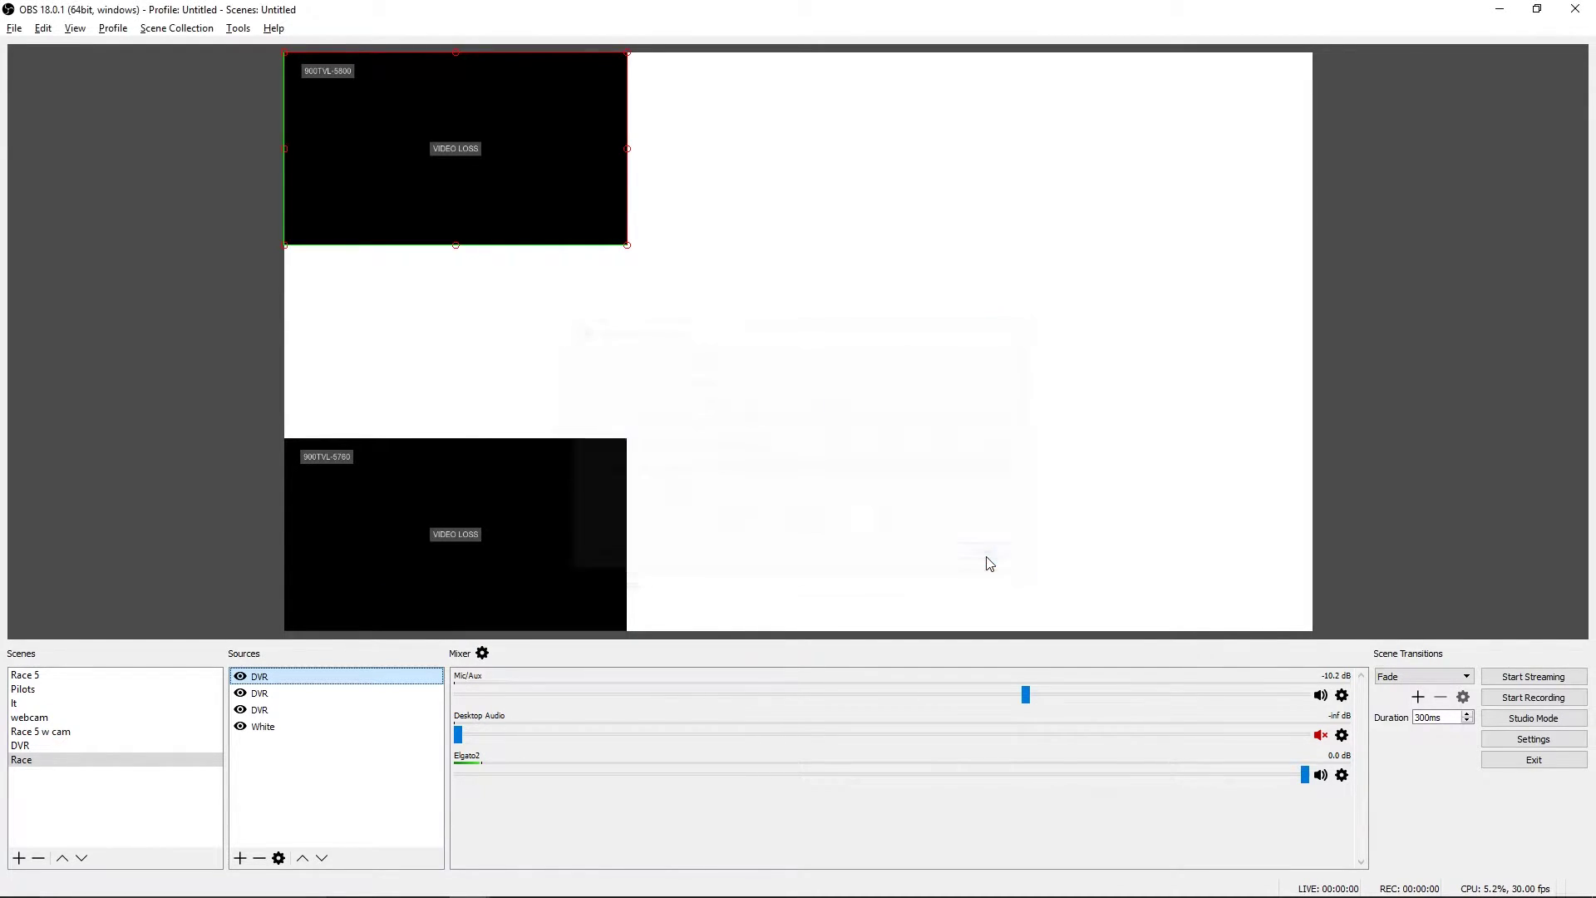
{"action": "left_click_drag", "start_coordinate": [427, 128], "coordinate": [776, 520]}
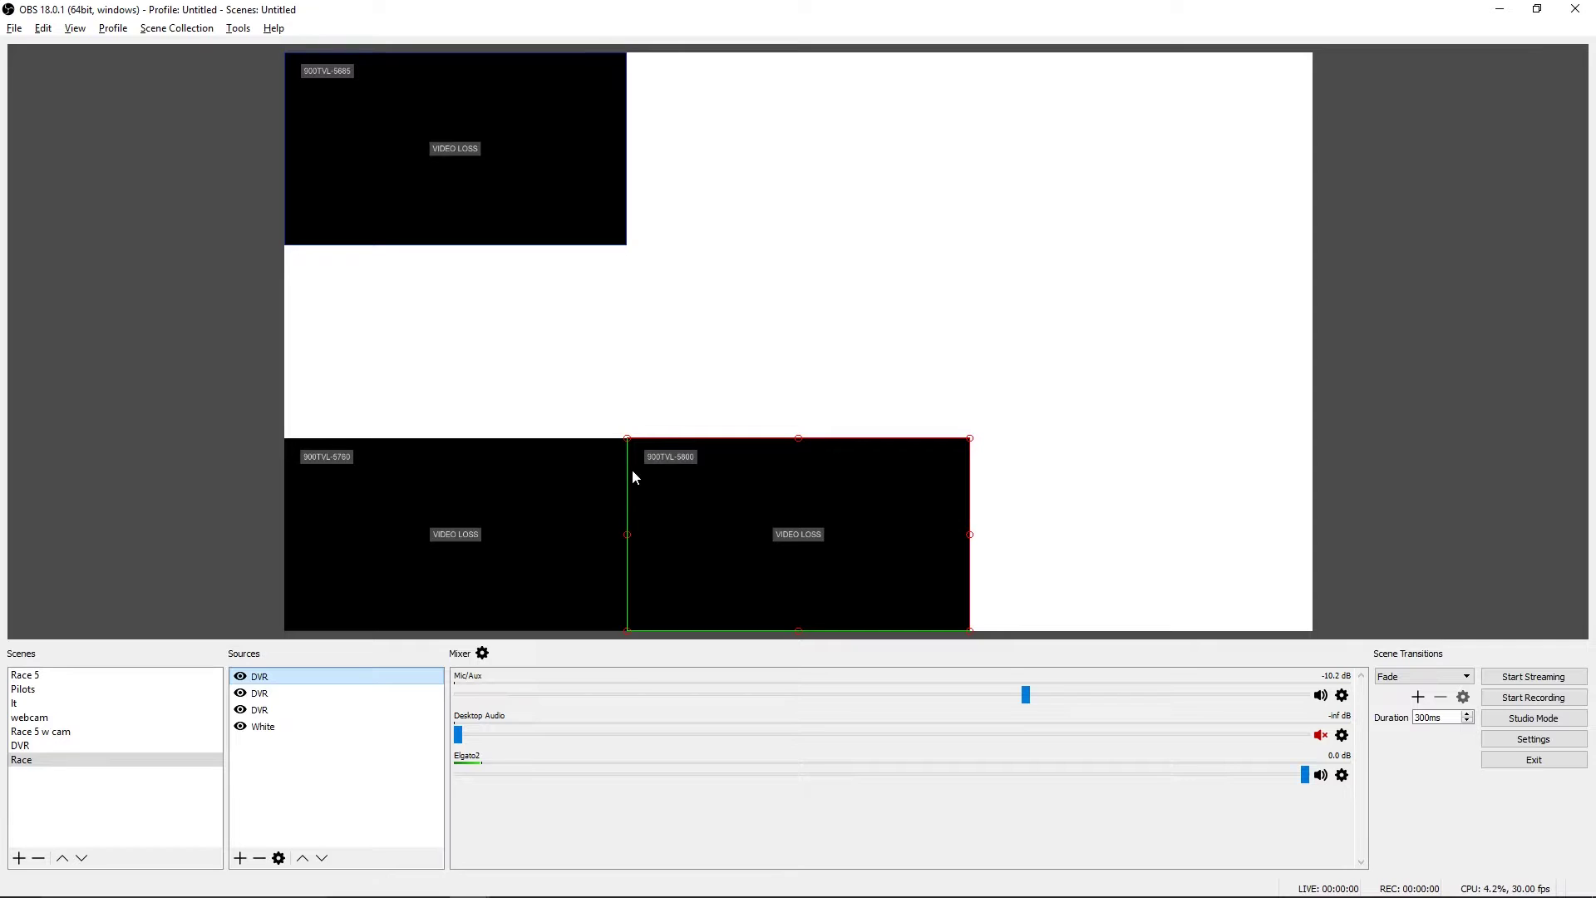
{"action": "left_click", "coordinate": [637, 363]}
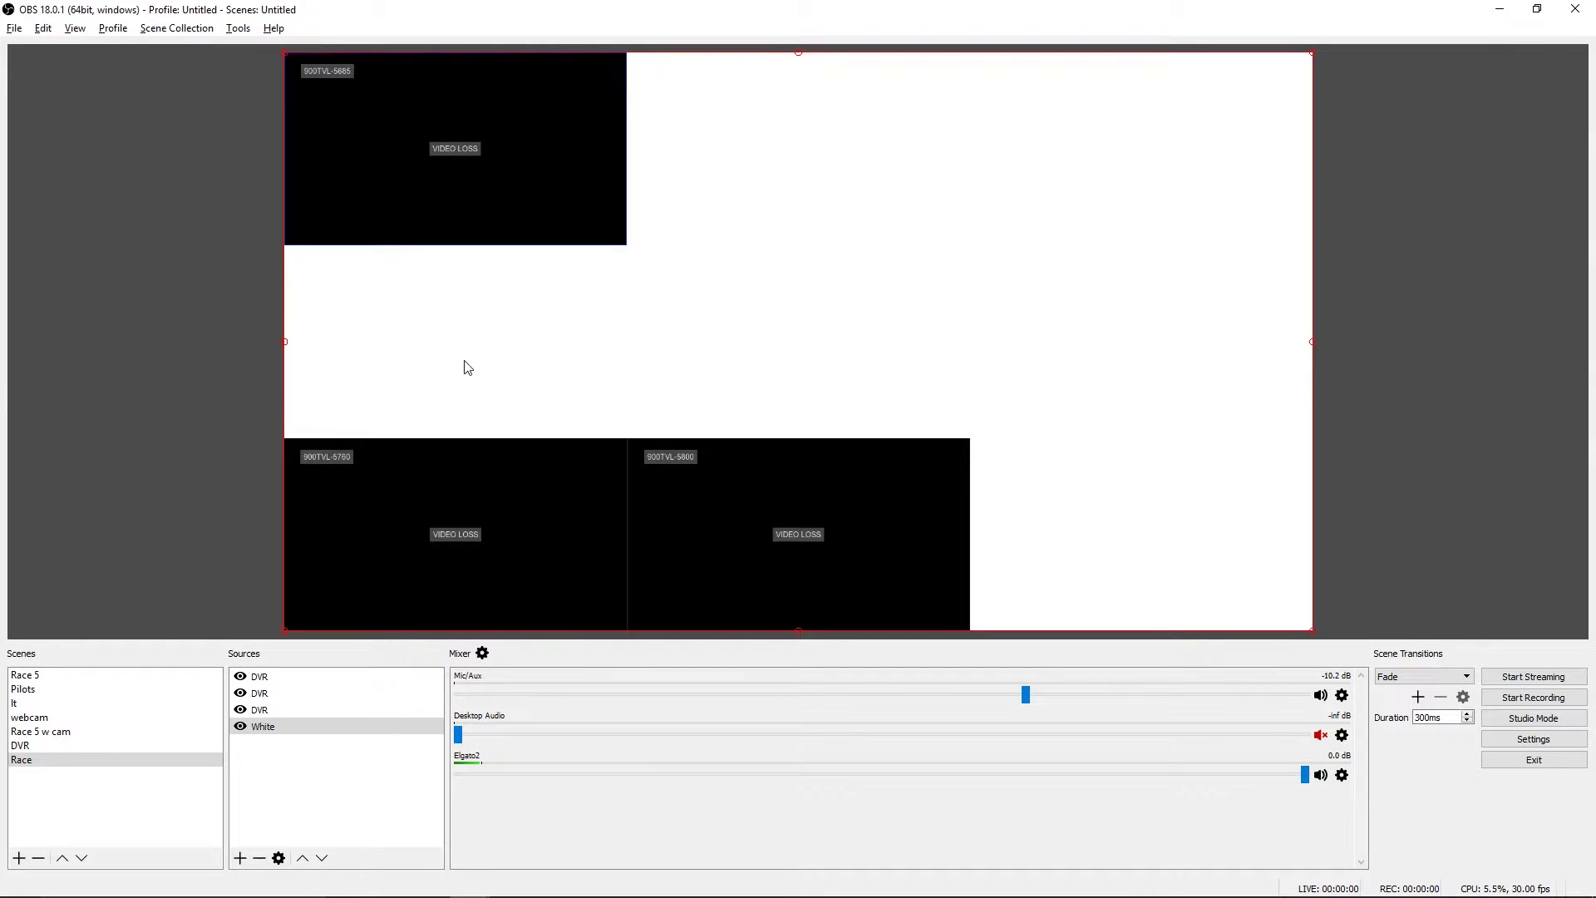
{"action": "left_click", "coordinate": [240, 859]}
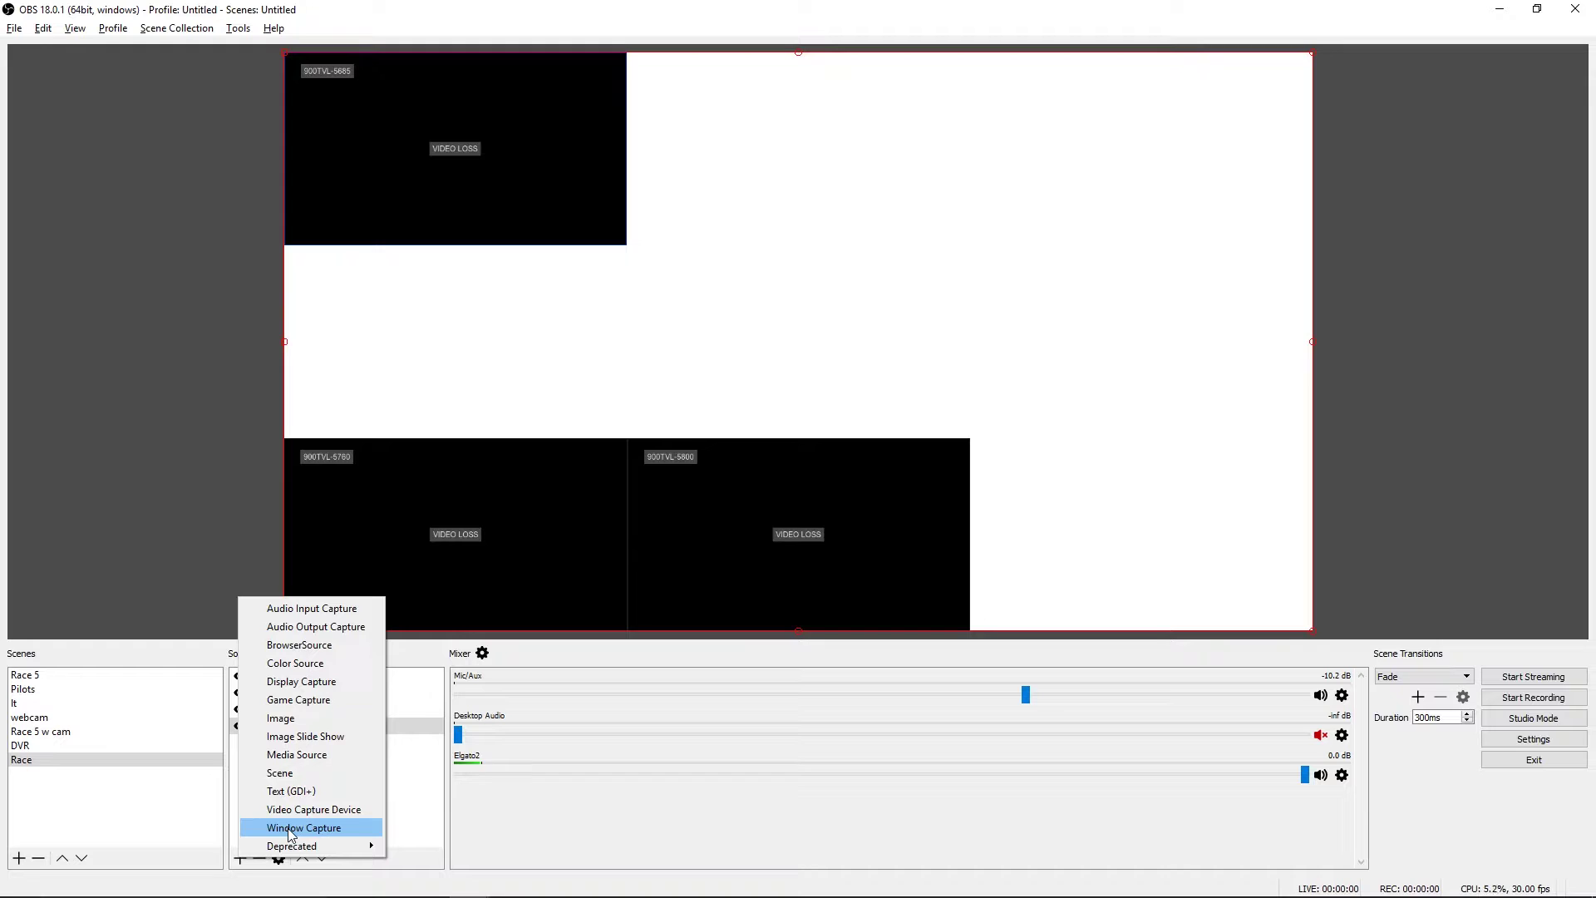
Add Window Capture 'LT' of [LiveTime.exe]: LiveTime with Capture Cursor off.
{"action": "left_click", "coordinate": [290, 828]}
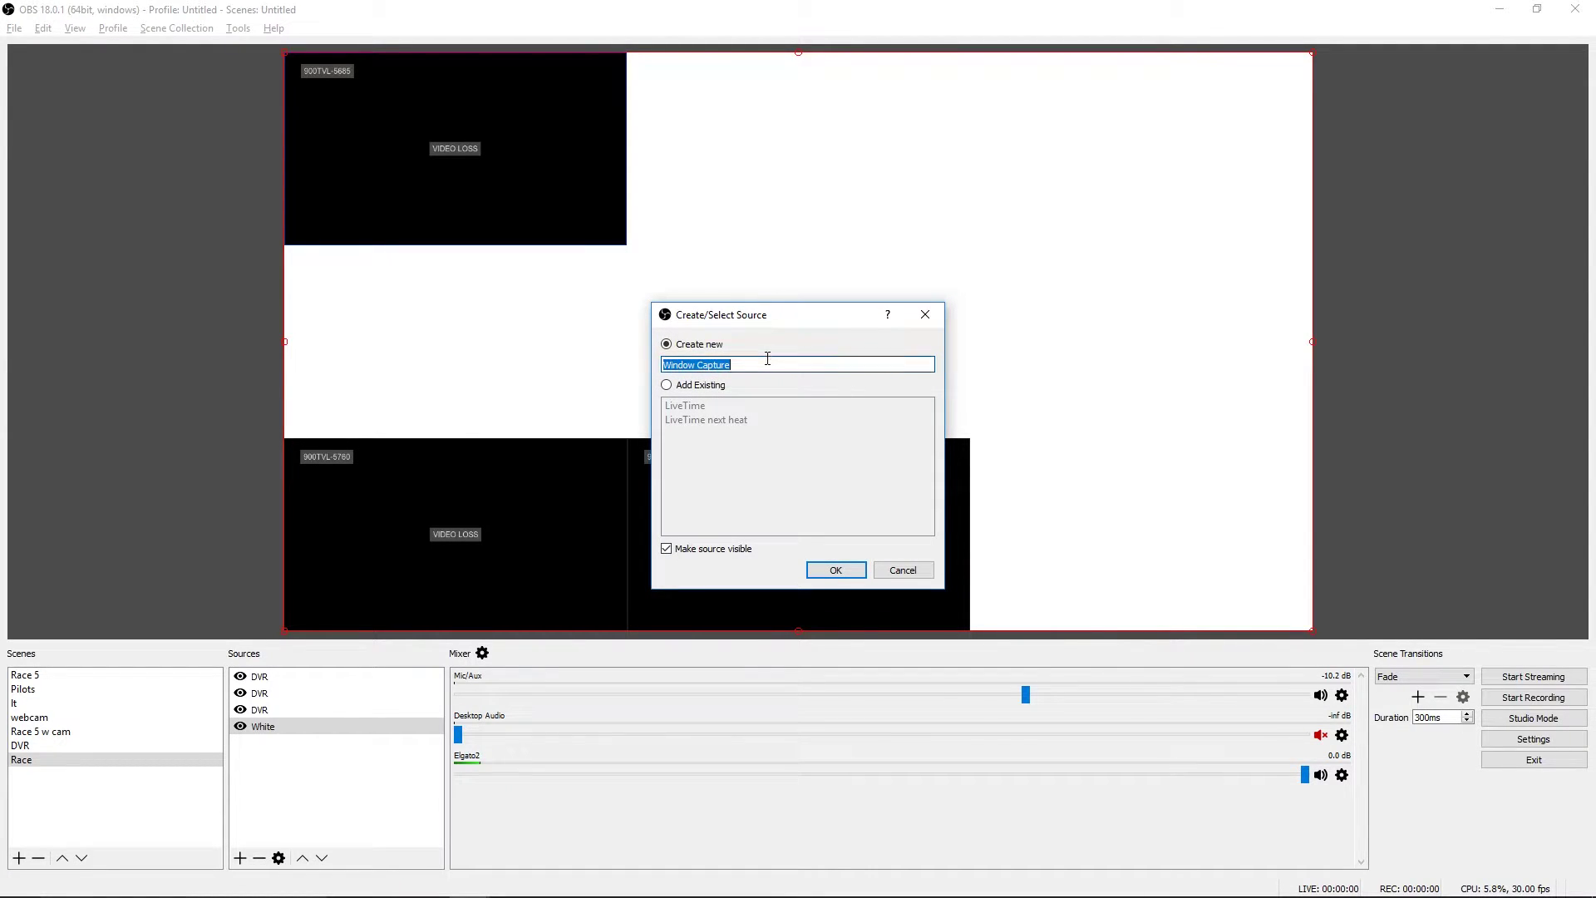
{"action": "type", "text": "LT"}
{"action": "left_click", "coordinate": [848, 572]}
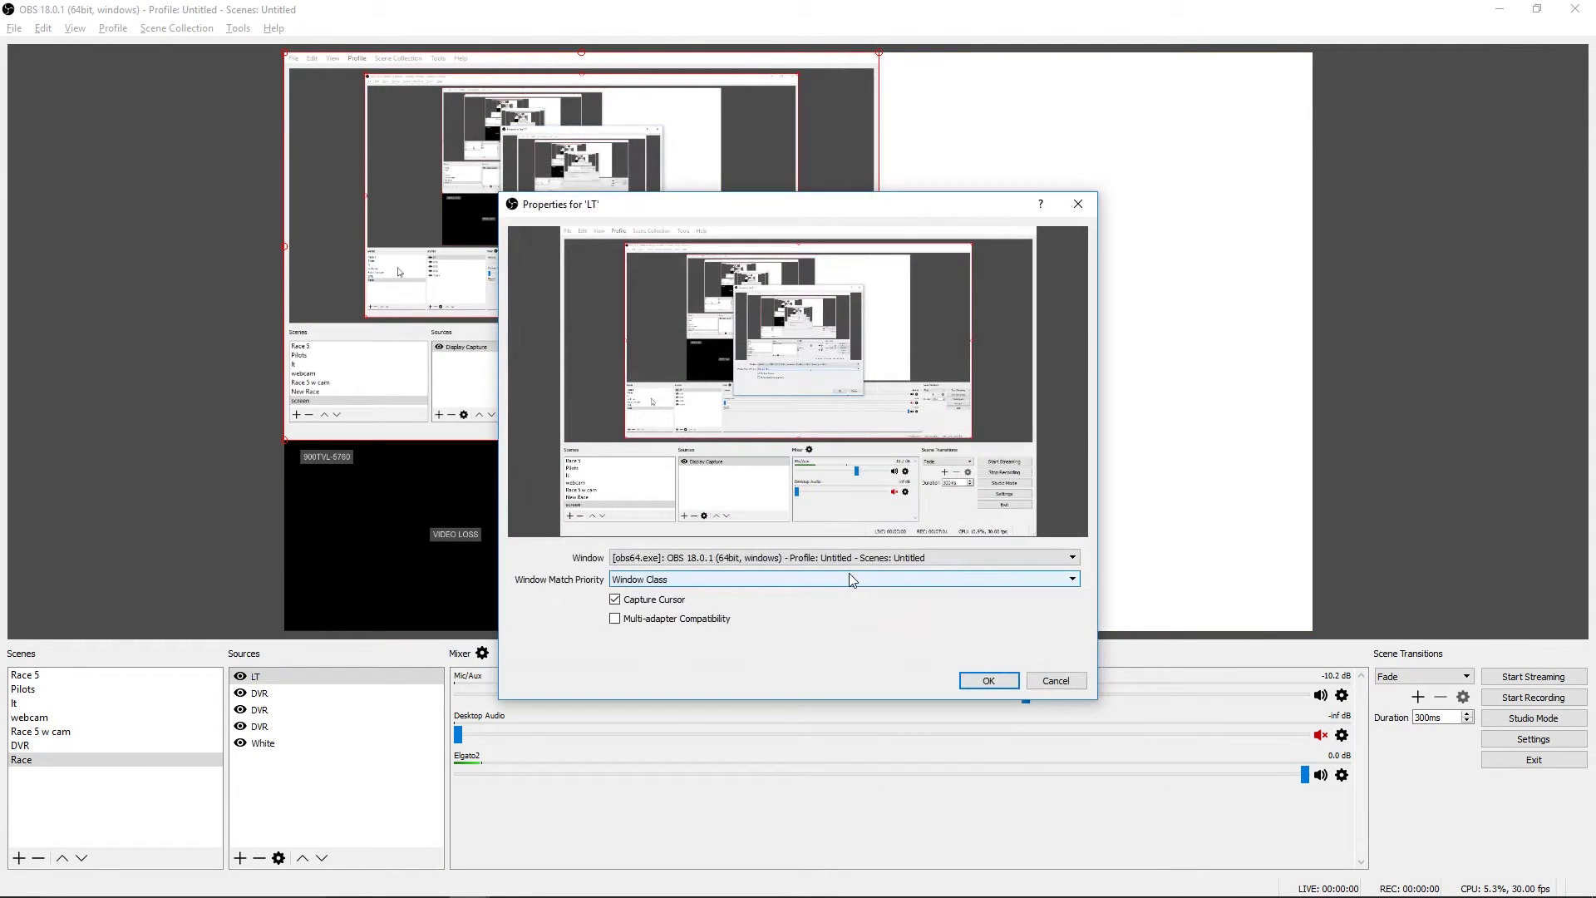
{"action": "left_click", "coordinate": [772, 559]}
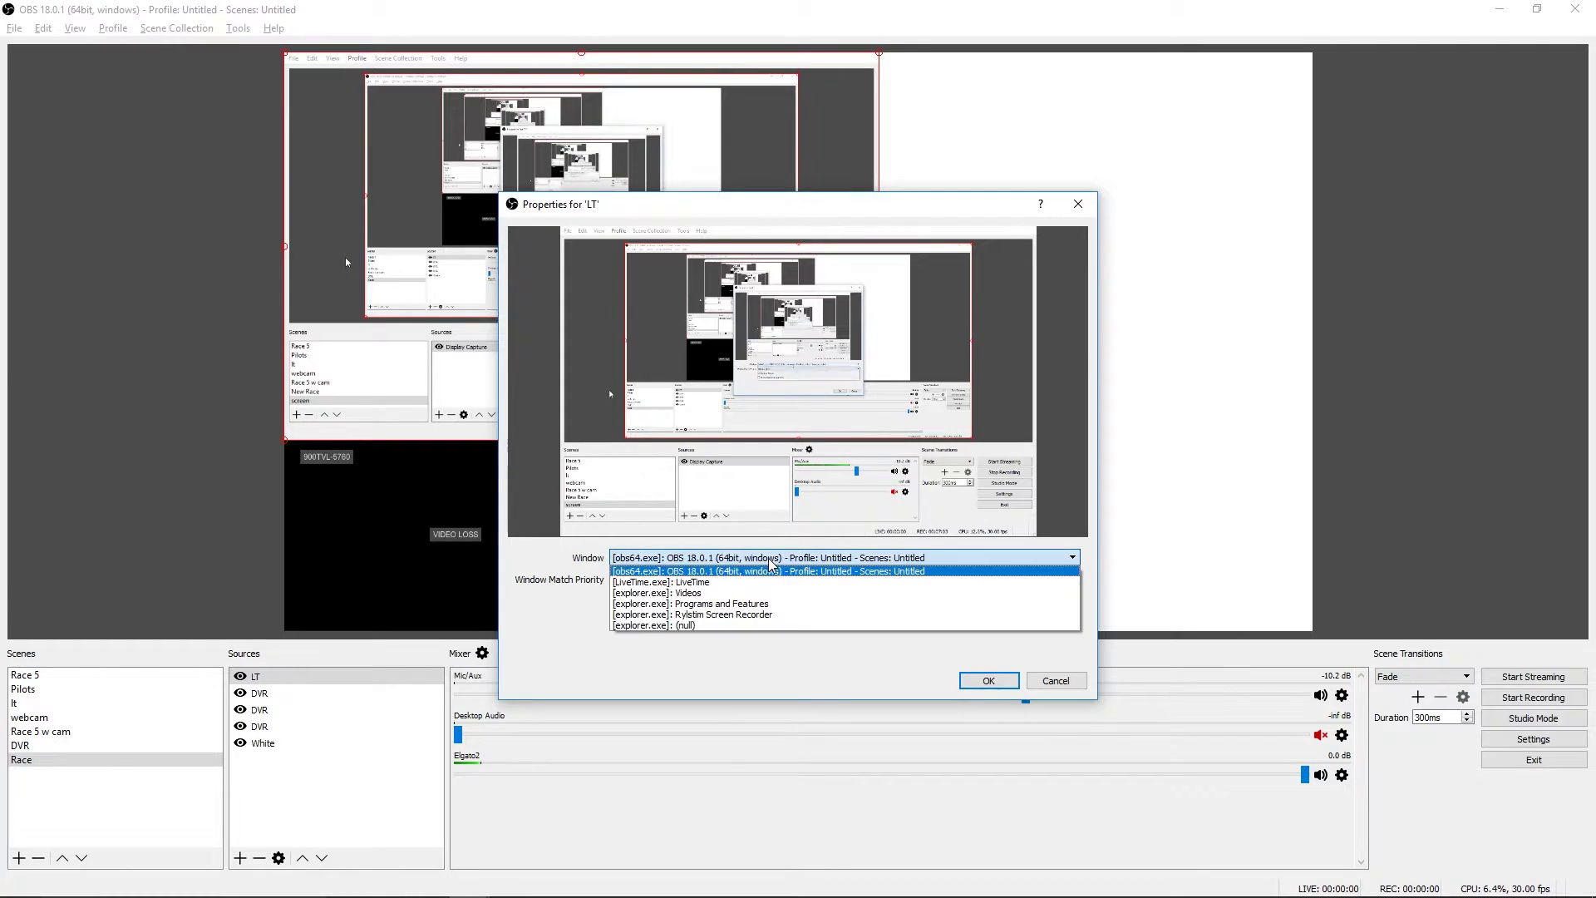
{"action": "left_click", "coordinate": [715, 582]}
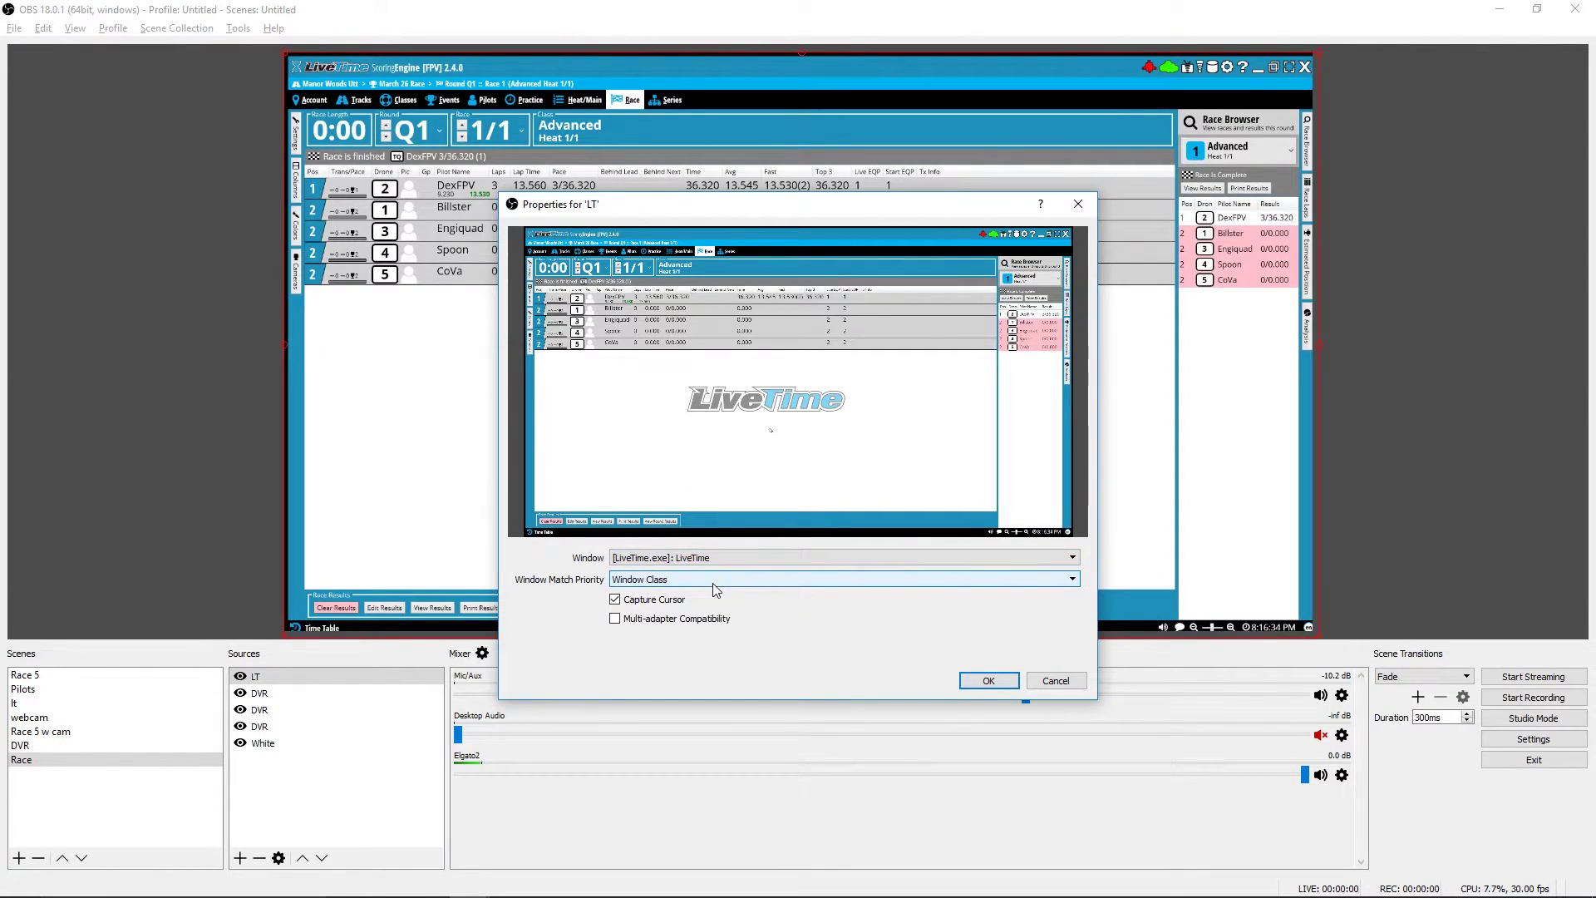
{"action": "left_click", "coordinate": [615, 599]}
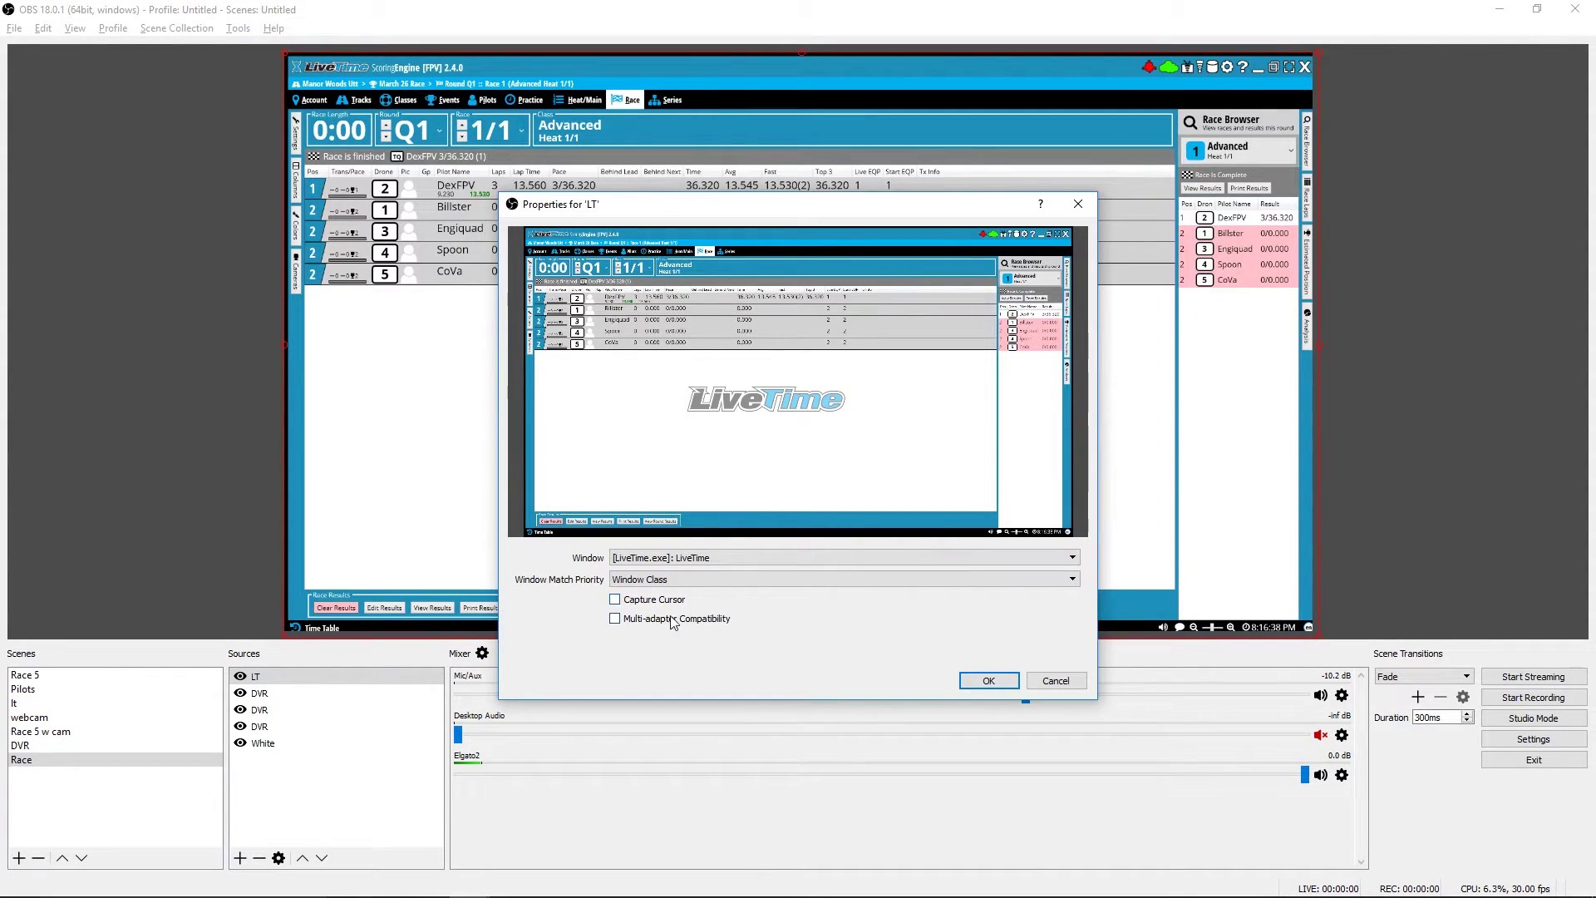
{"action": "left_click", "coordinate": [989, 681]}
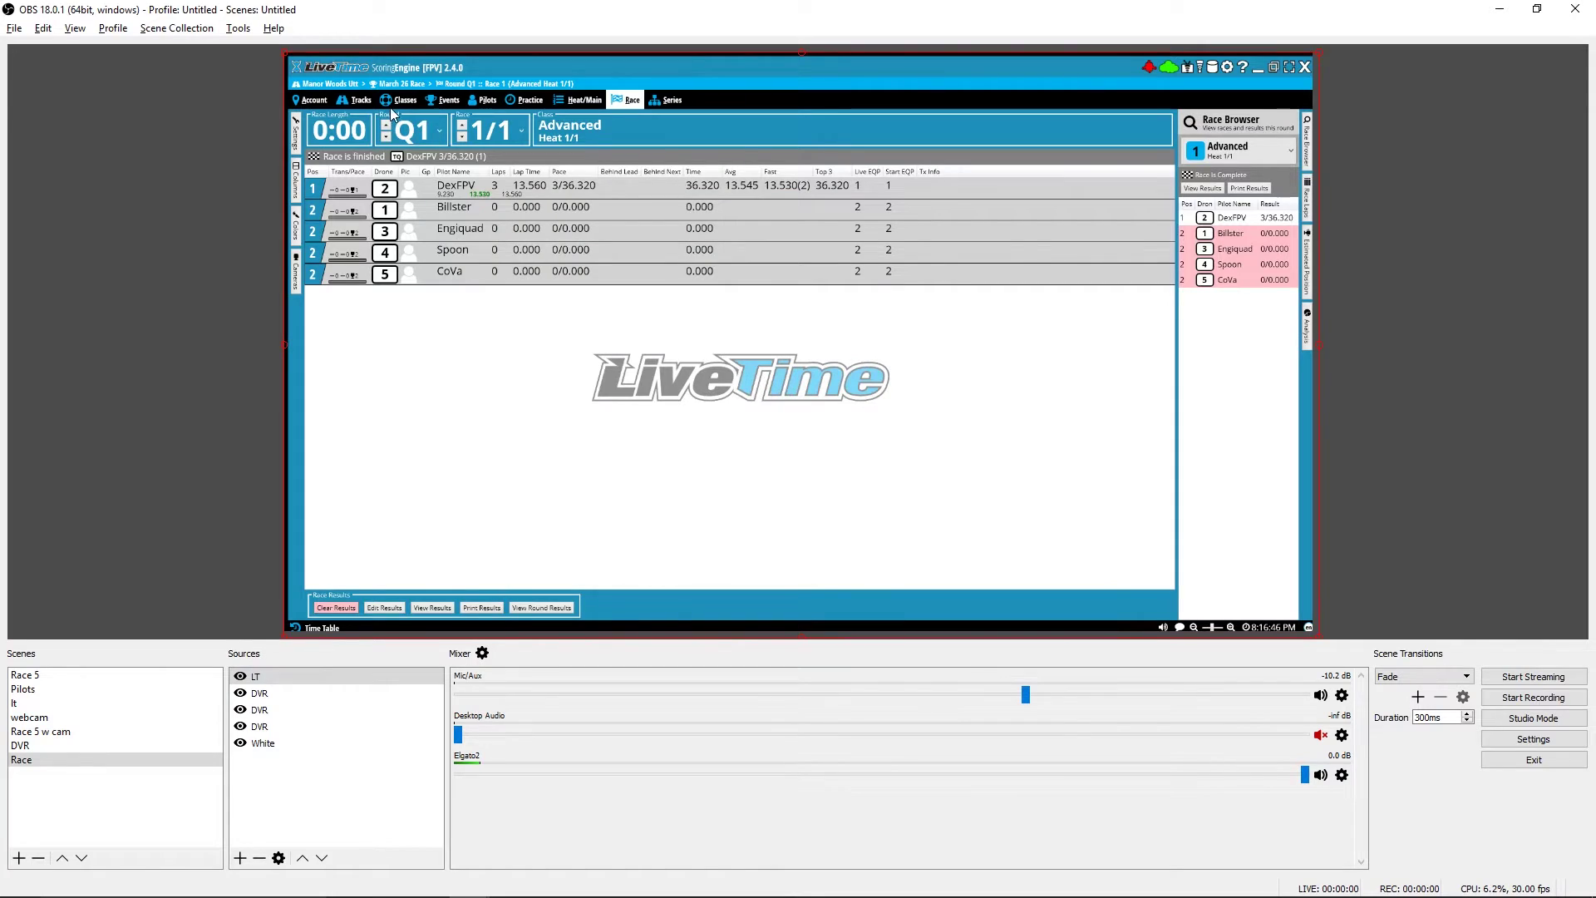
Set the LT source's crop to Left 35 and Top 108.
{"action": "right_click", "coordinate": [268, 680]}
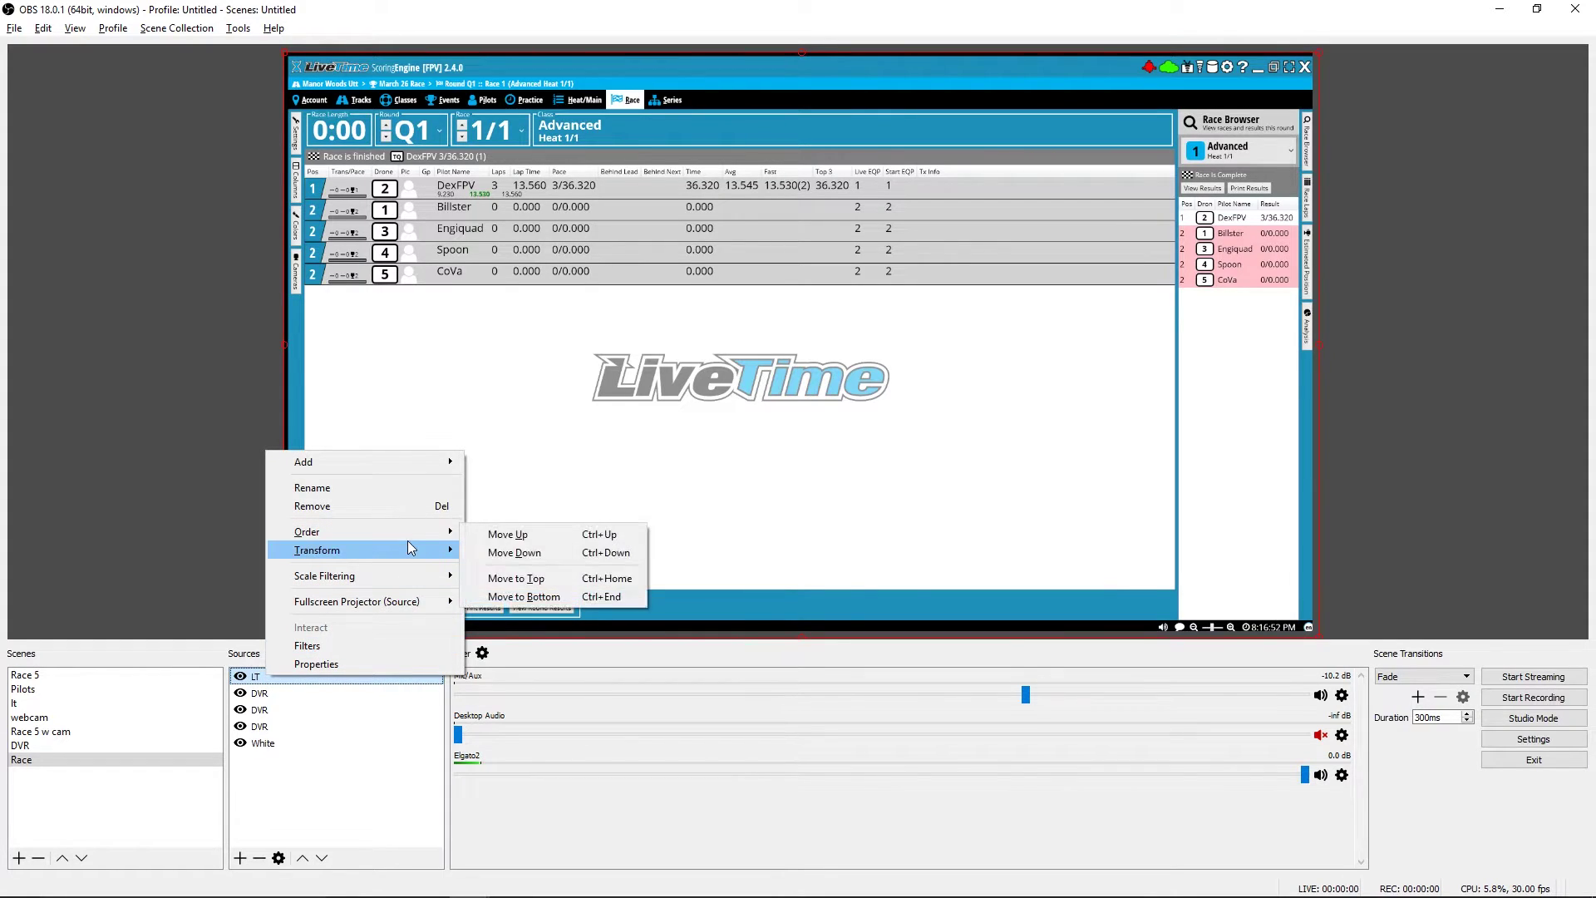
{"action": "mouse_move", "coordinate": [410, 549]}
{"action": "left_click", "coordinate": [512, 554]}
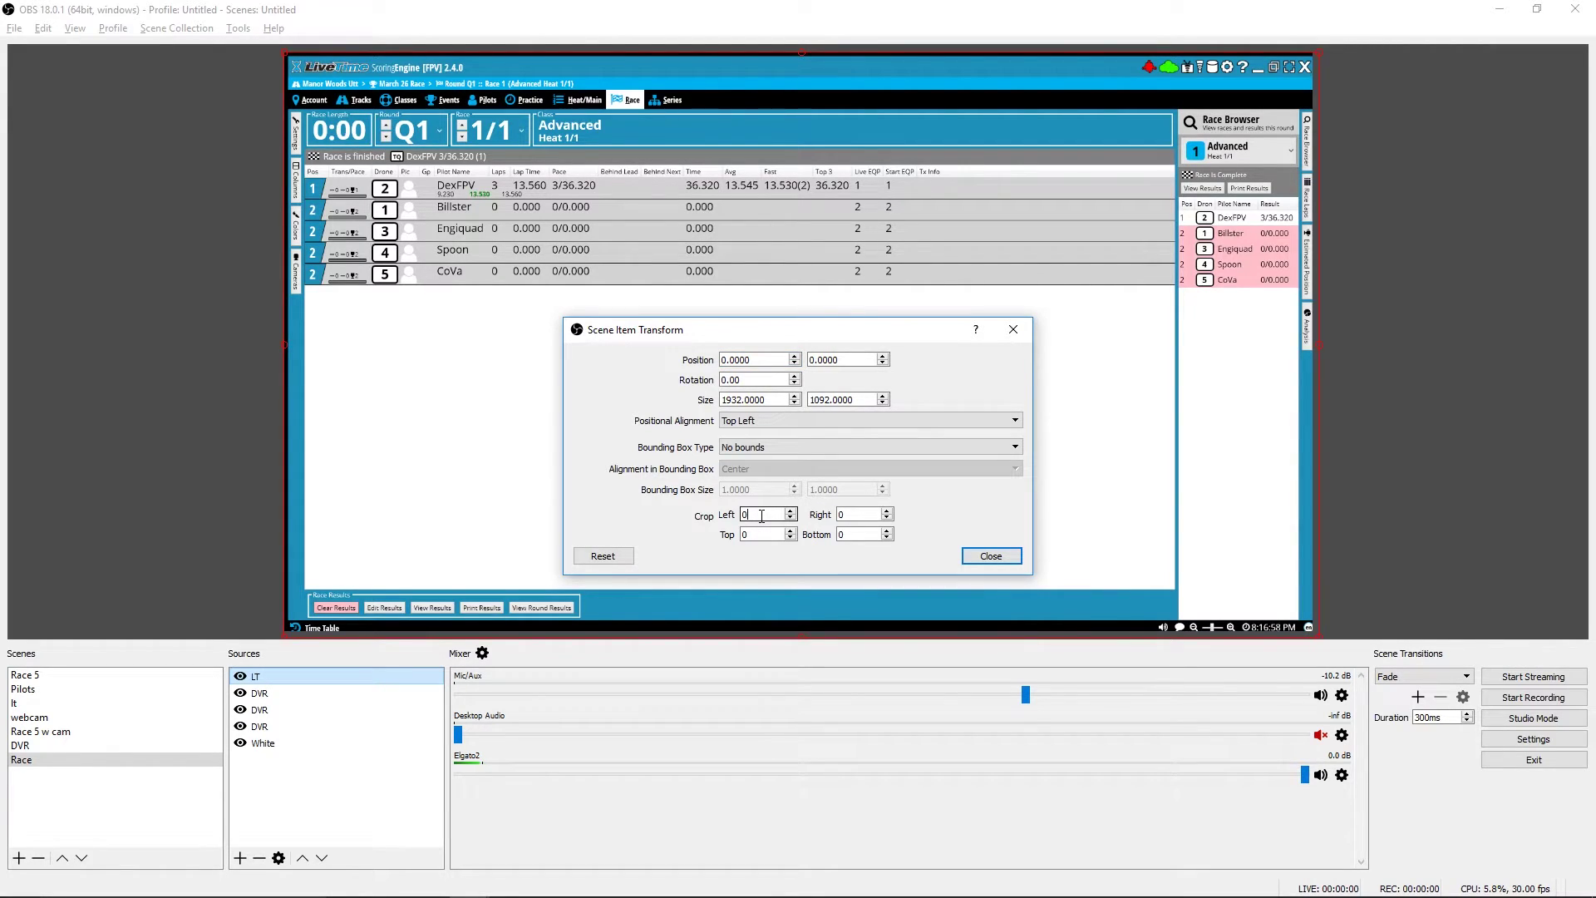
{"action": "scroll", "coordinate": [761, 516], "scroll_direction": "up", "scroll_amount": 13}
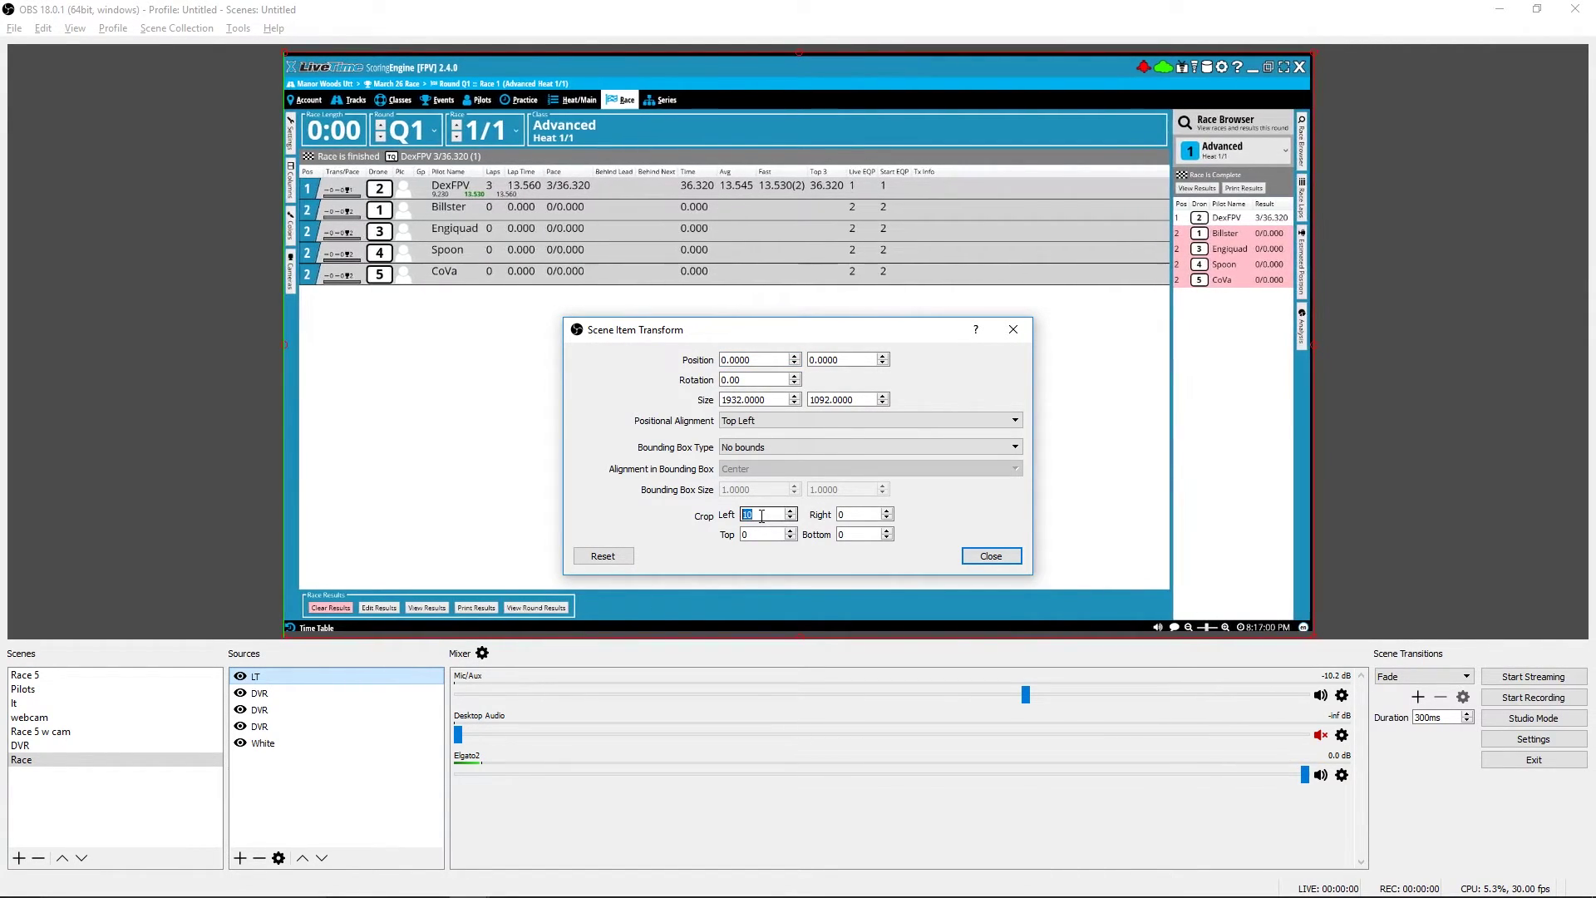
{"action": "scroll", "coordinate": [762, 515], "scroll_direction": "up", "scroll_amount": 19}
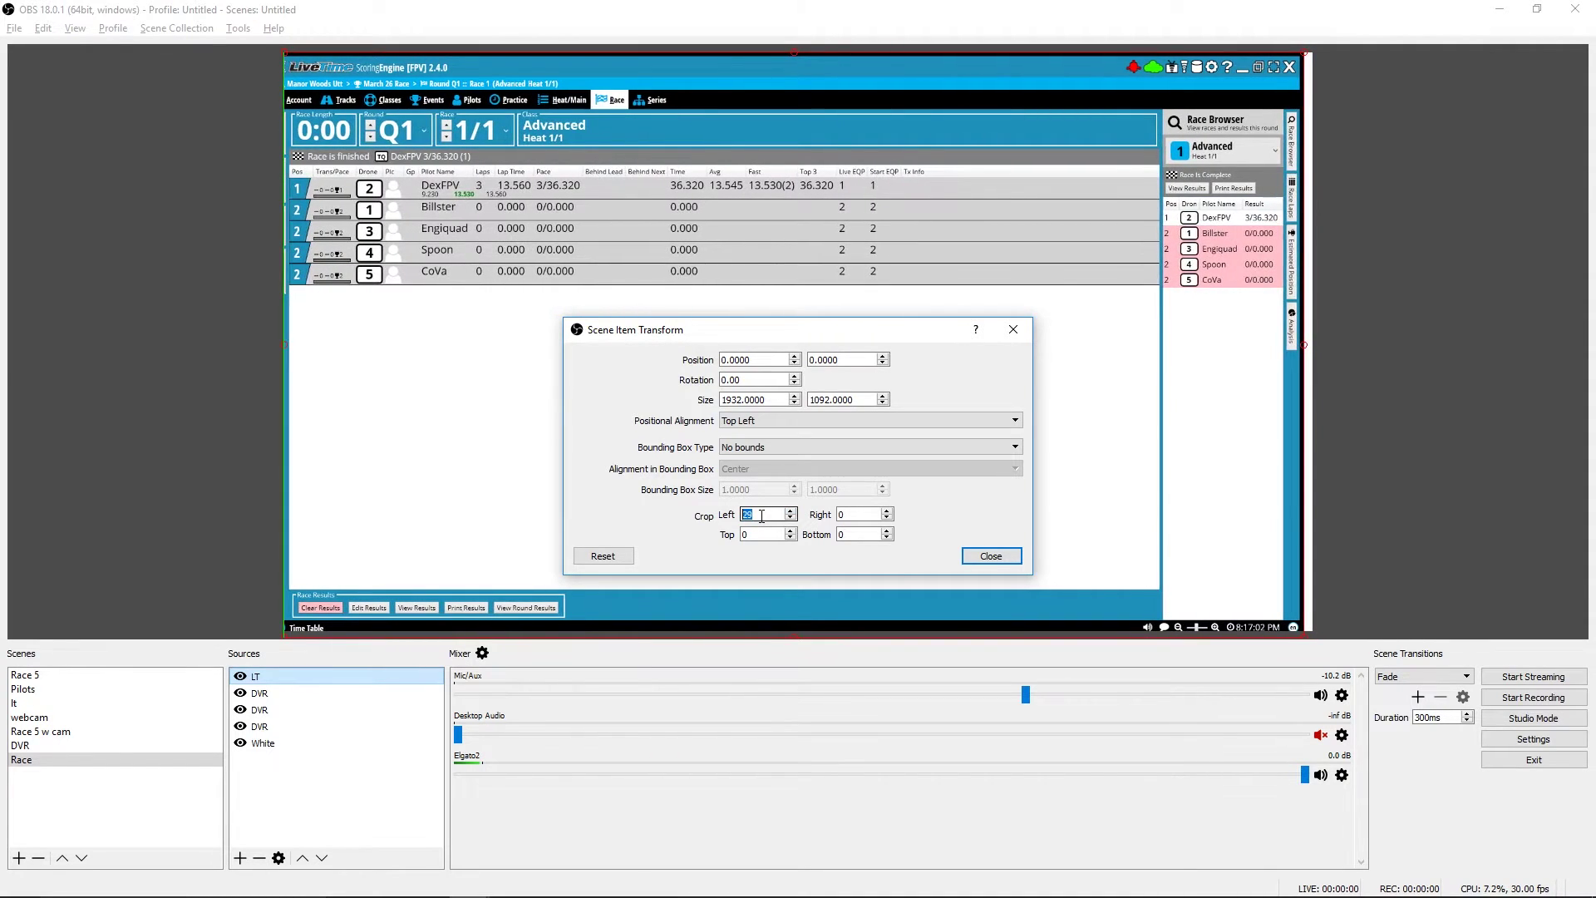
{"action": "scroll", "coordinate": [761, 515], "scroll_direction": "up", "scroll_amount": 1}
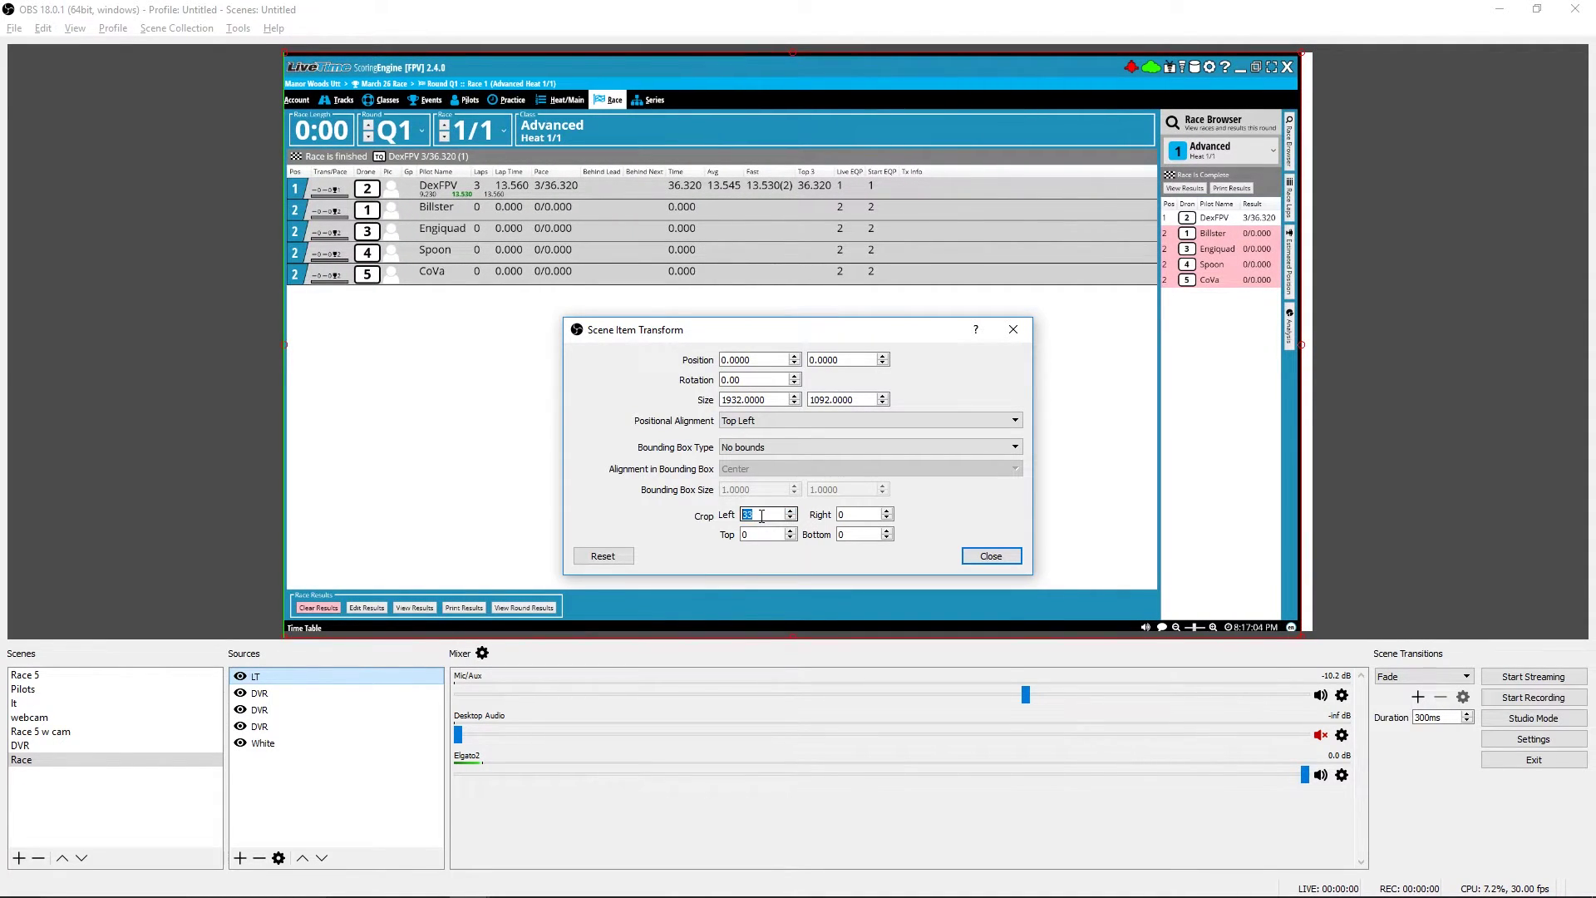
{"action": "scroll", "coordinate": [761, 515], "scroll_direction": "up", "scroll_amount": 2}
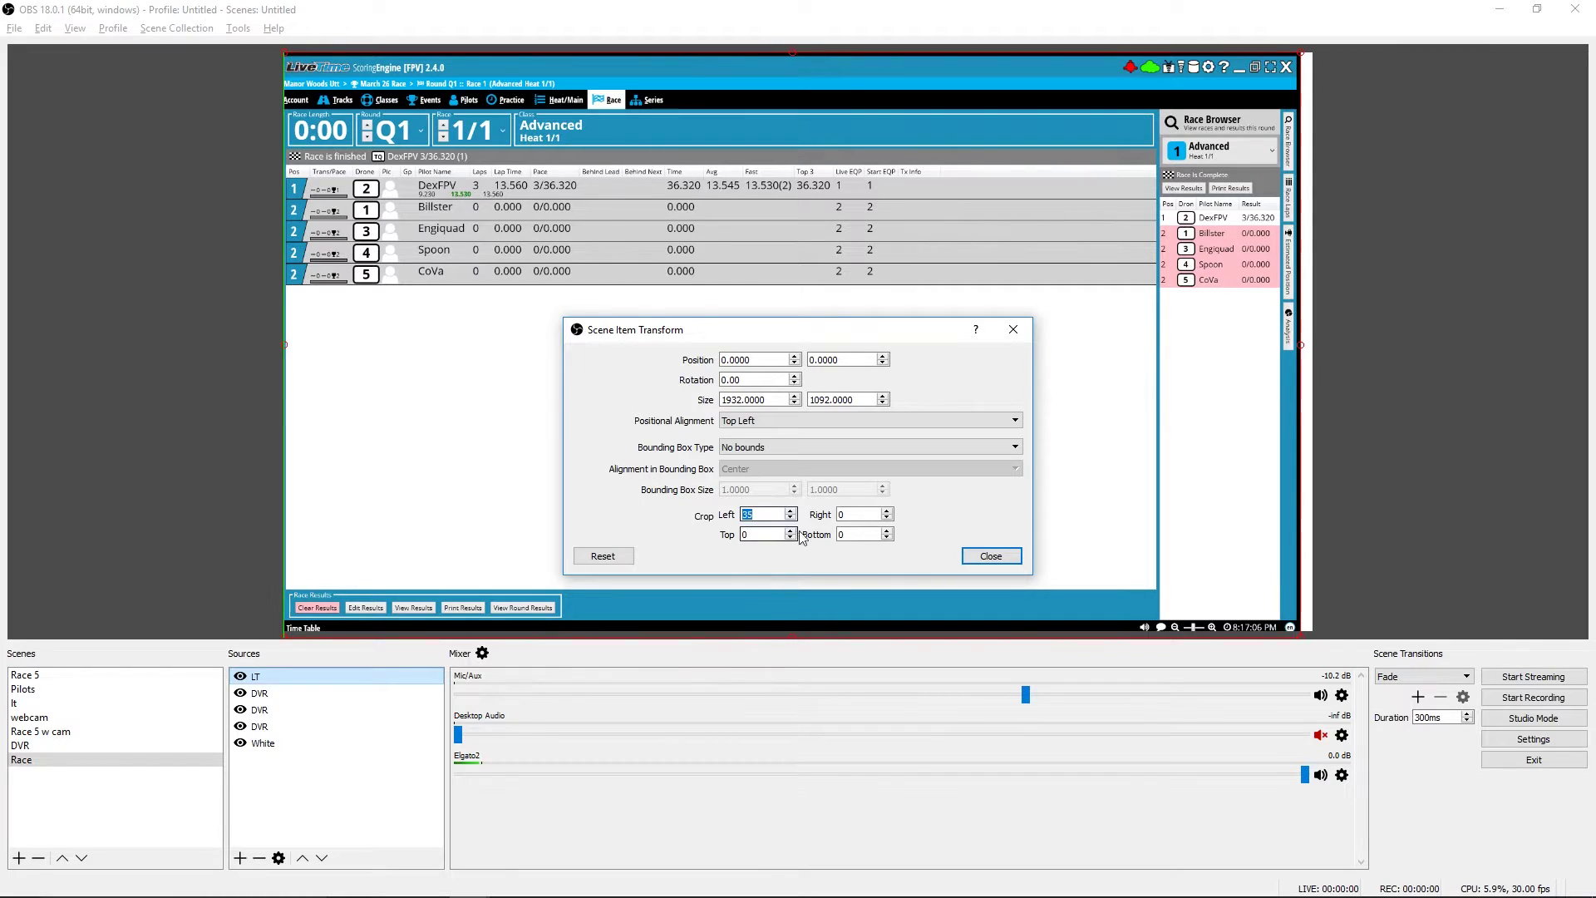
{"action": "left_click", "coordinate": [765, 533]}
{"action": "scroll", "coordinate": [765, 533], "scroll_direction": "up", "scroll_amount": 20}
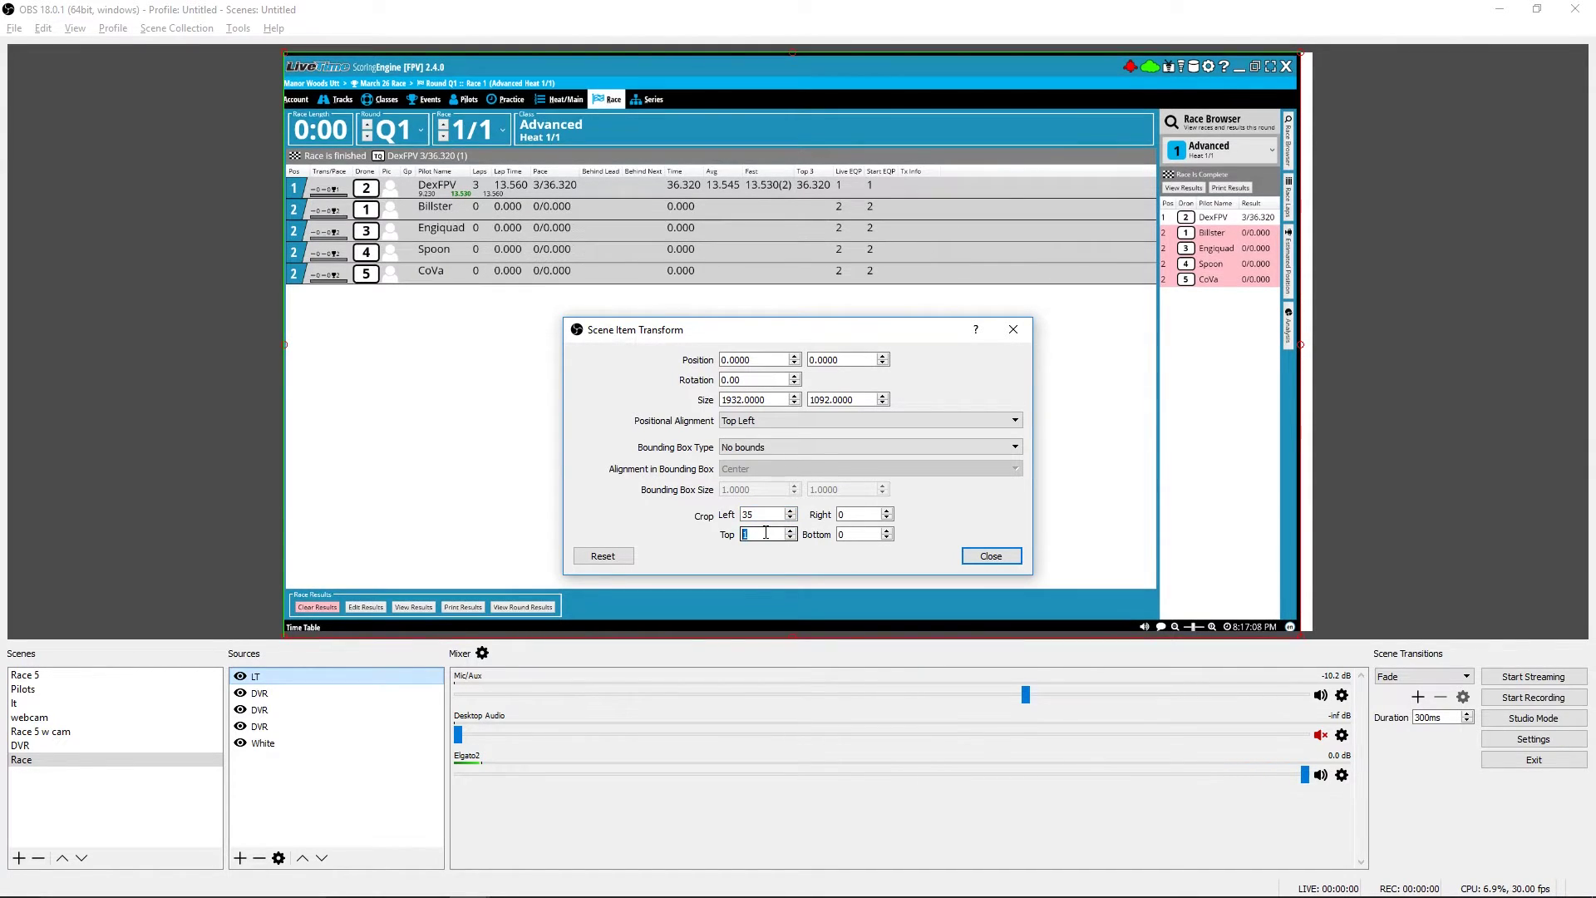
{"action": "scroll", "coordinate": [765, 533], "scroll_direction": "up", "scroll_amount": 20}
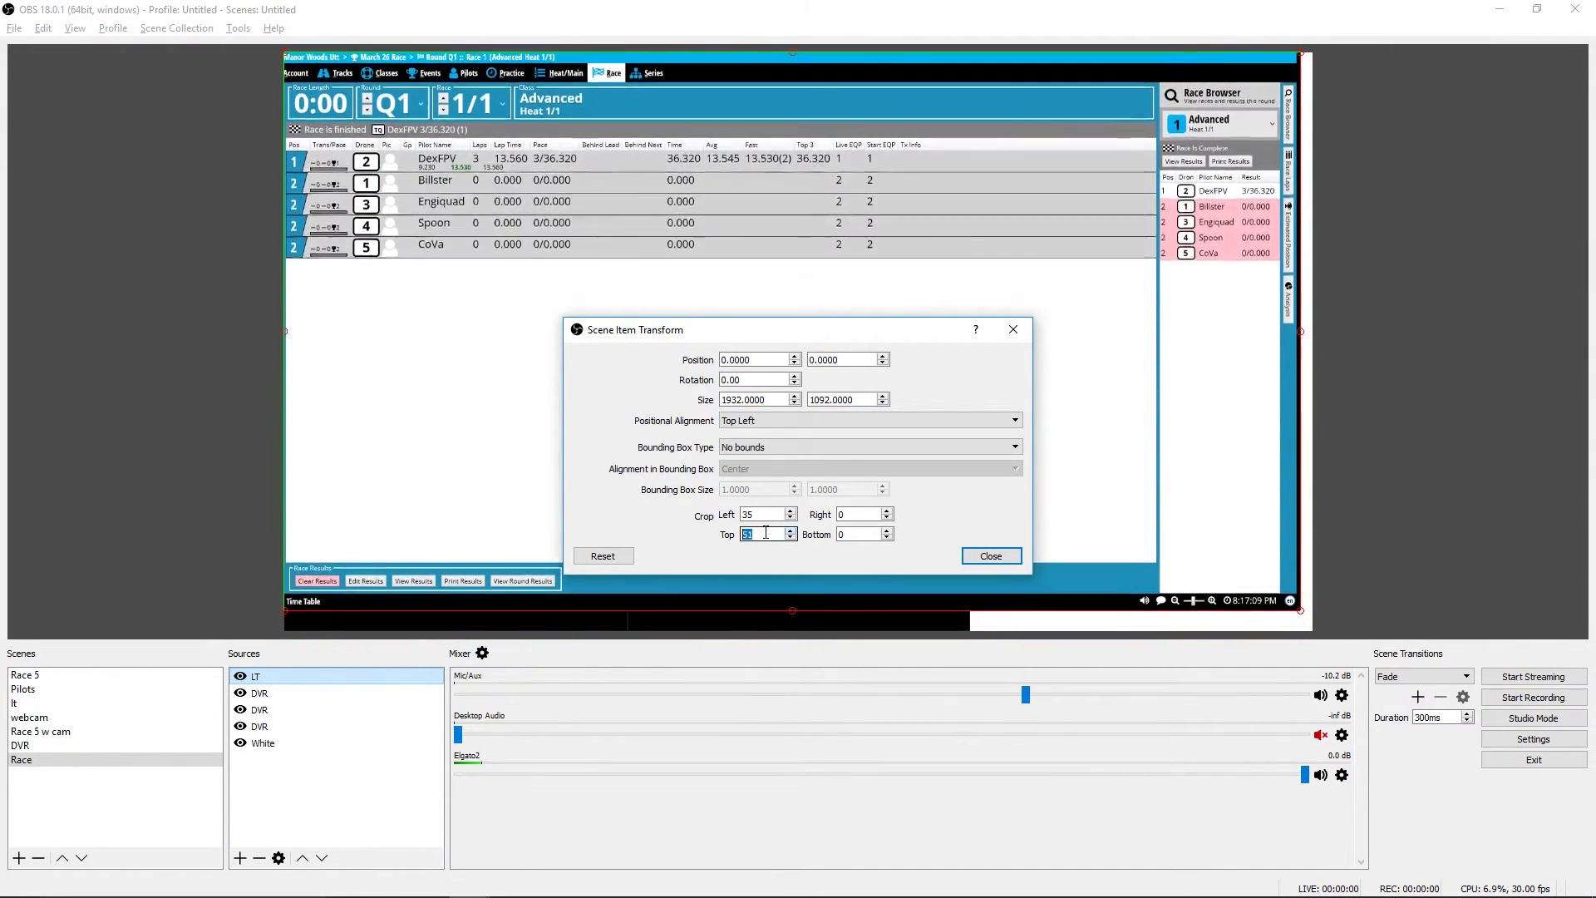
{"action": "scroll", "coordinate": [765, 533], "scroll_direction": "up", "scroll_amount": 20}
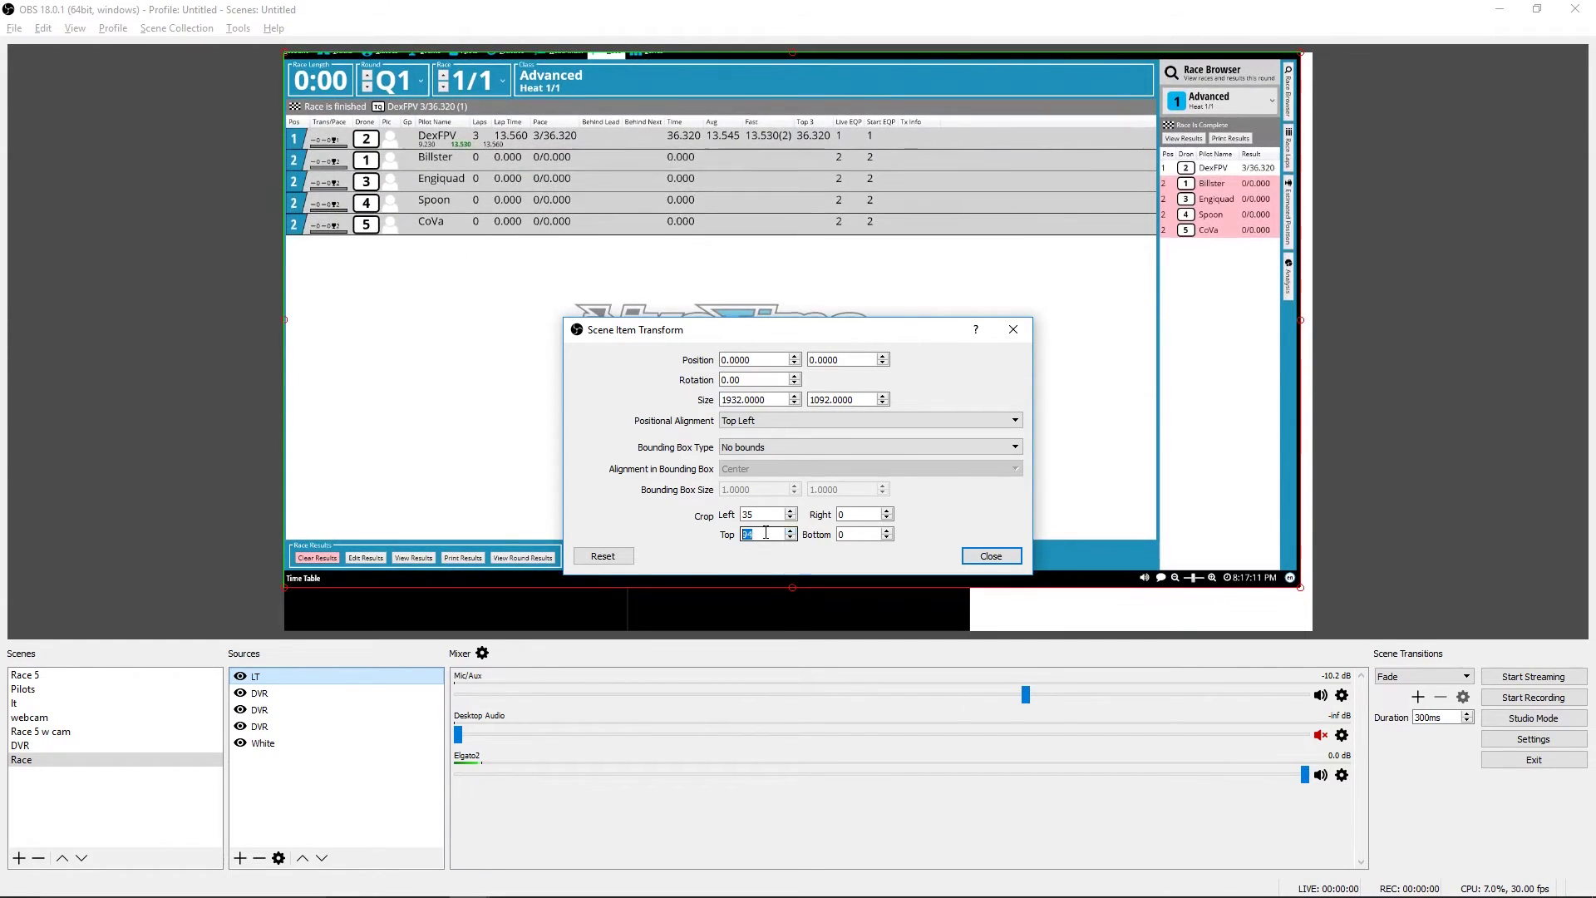
{"action": "scroll", "coordinate": [766, 533], "scroll_direction": "up", "scroll_amount": 3}
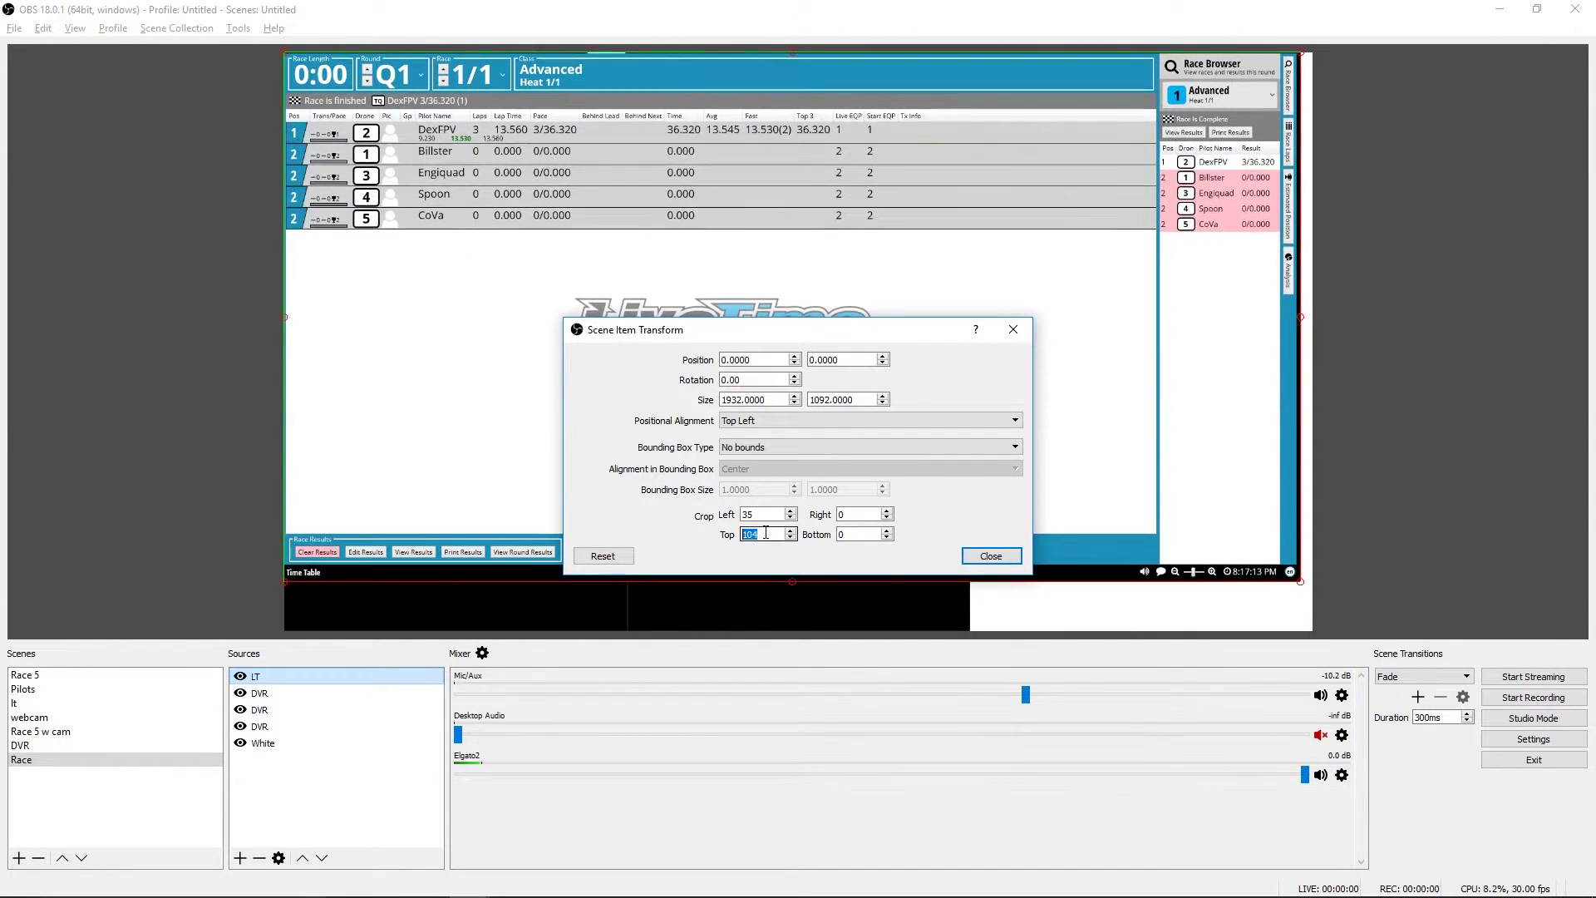
{"action": "scroll", "coordinate": [766, 533], "scroll_direction": "up", "scroll_amount": 3}
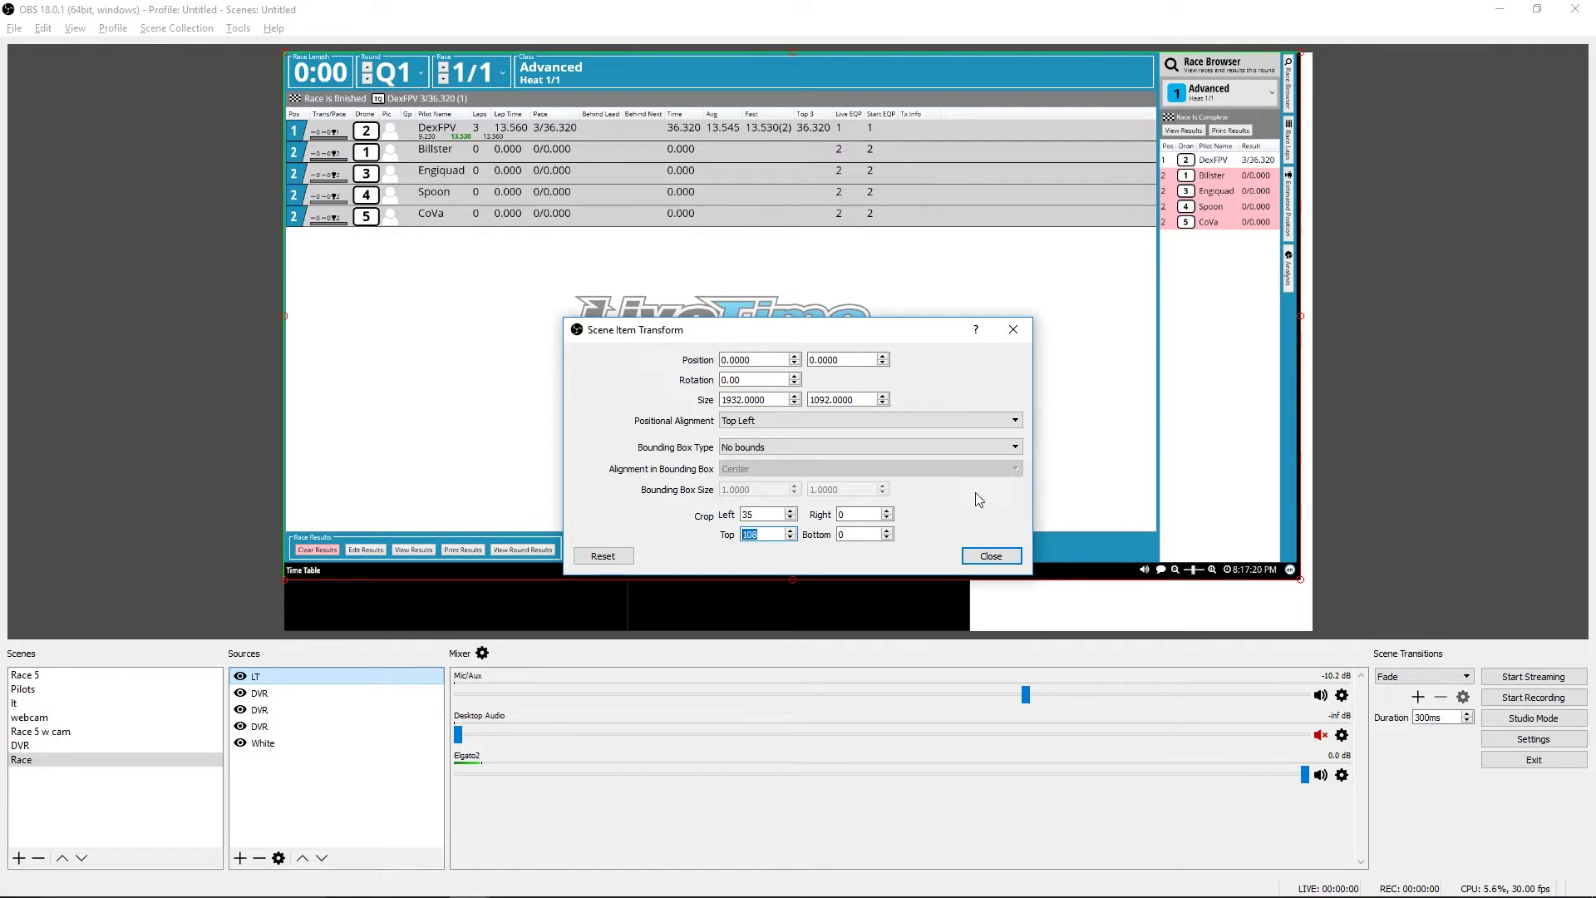
Set LT's bottom crop to 600 and close the transform settings.
{"action": "left_click", "coordinate": [852, 533]}
{"action": "scroll", "coordinate": [852, 533], "scroll_direction": "up", "scroll_amount": 20}
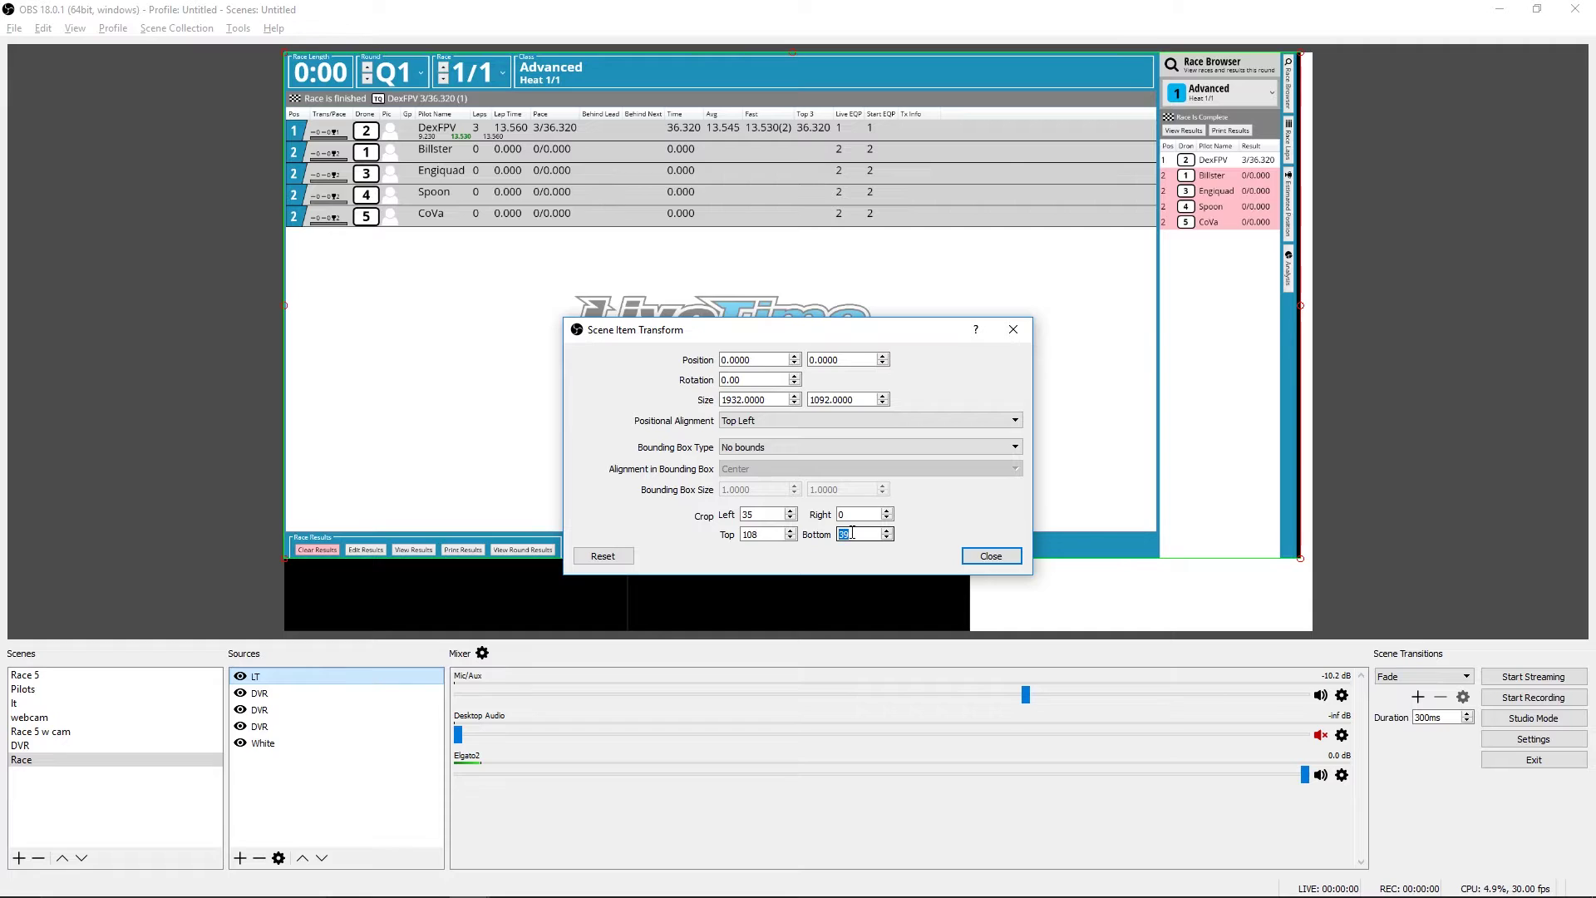
{"action": "type", "text": "600"}
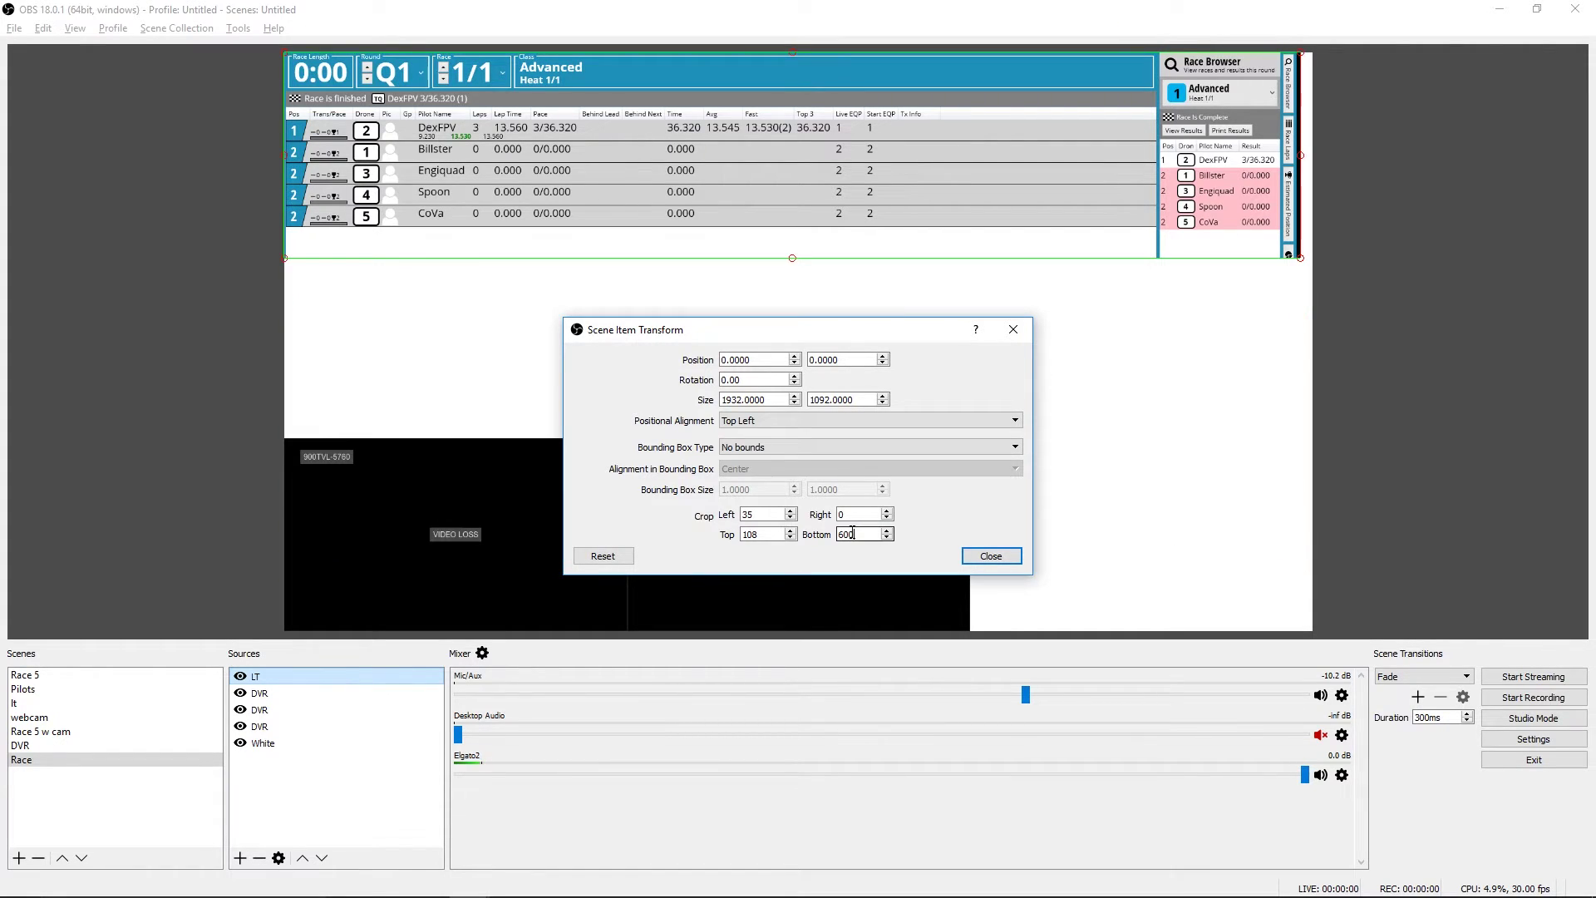
{"action": "scroll", "coordinate": [852, 532], "scroll_direction": "up", "scroll_amount": 20}
{"action": "scroll", "coordinate": [852, 533], "scroll_direction": "up", "scroll_amount": 20}
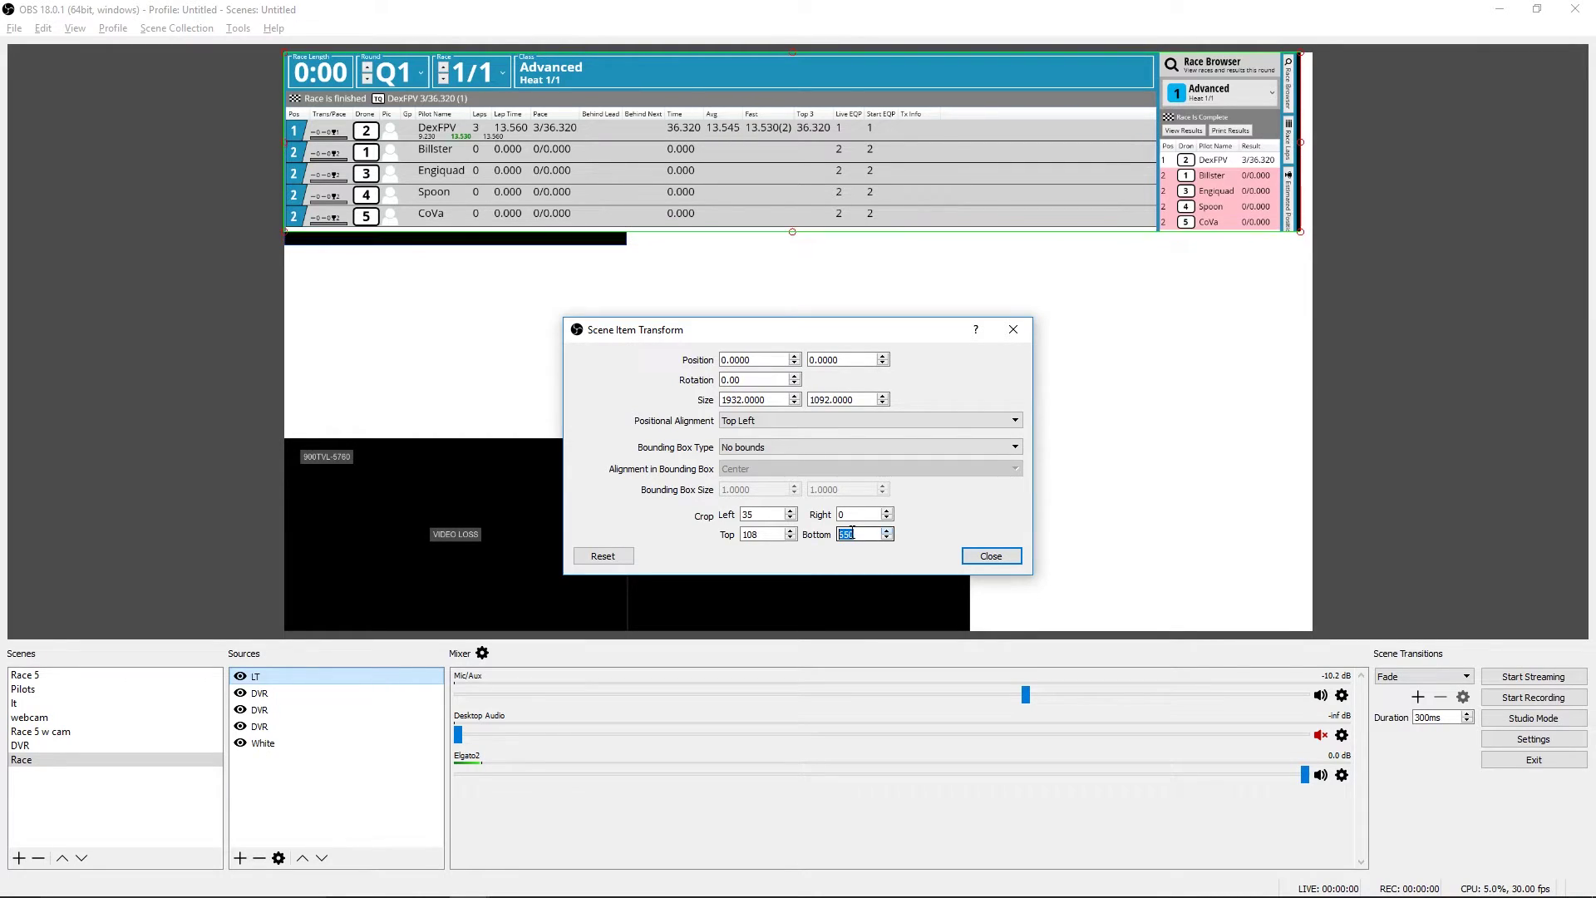
{"action": "scroll", "coordinate": [852, 533], "scroll_direction": "up", "scroll_amount": 2}
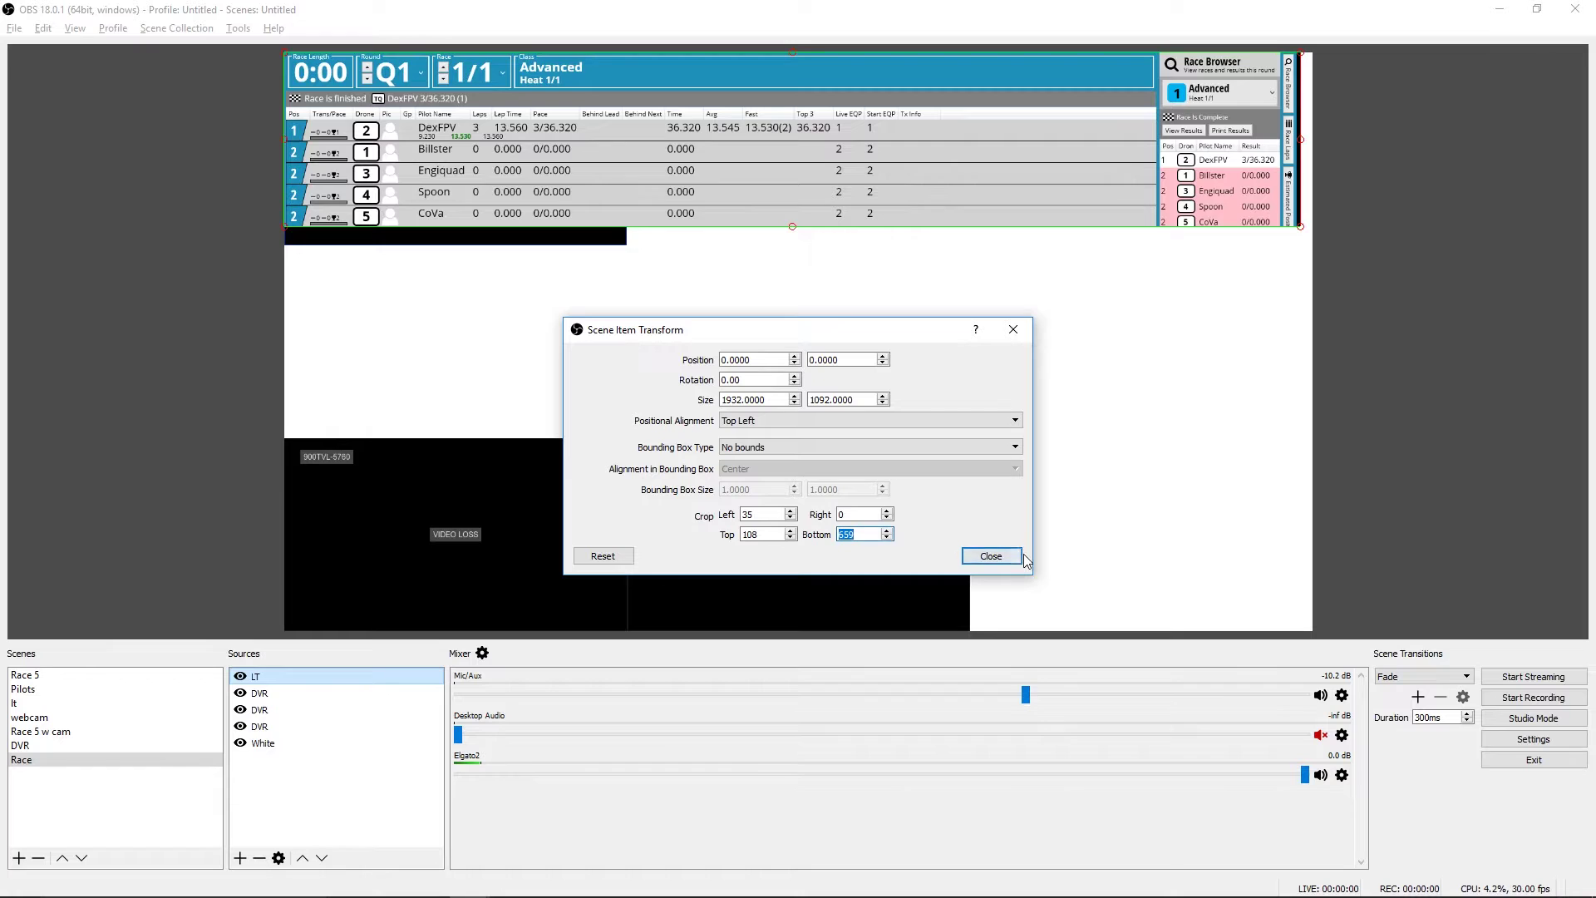
{"action": "left_click", "coordinate": [991, 556]}
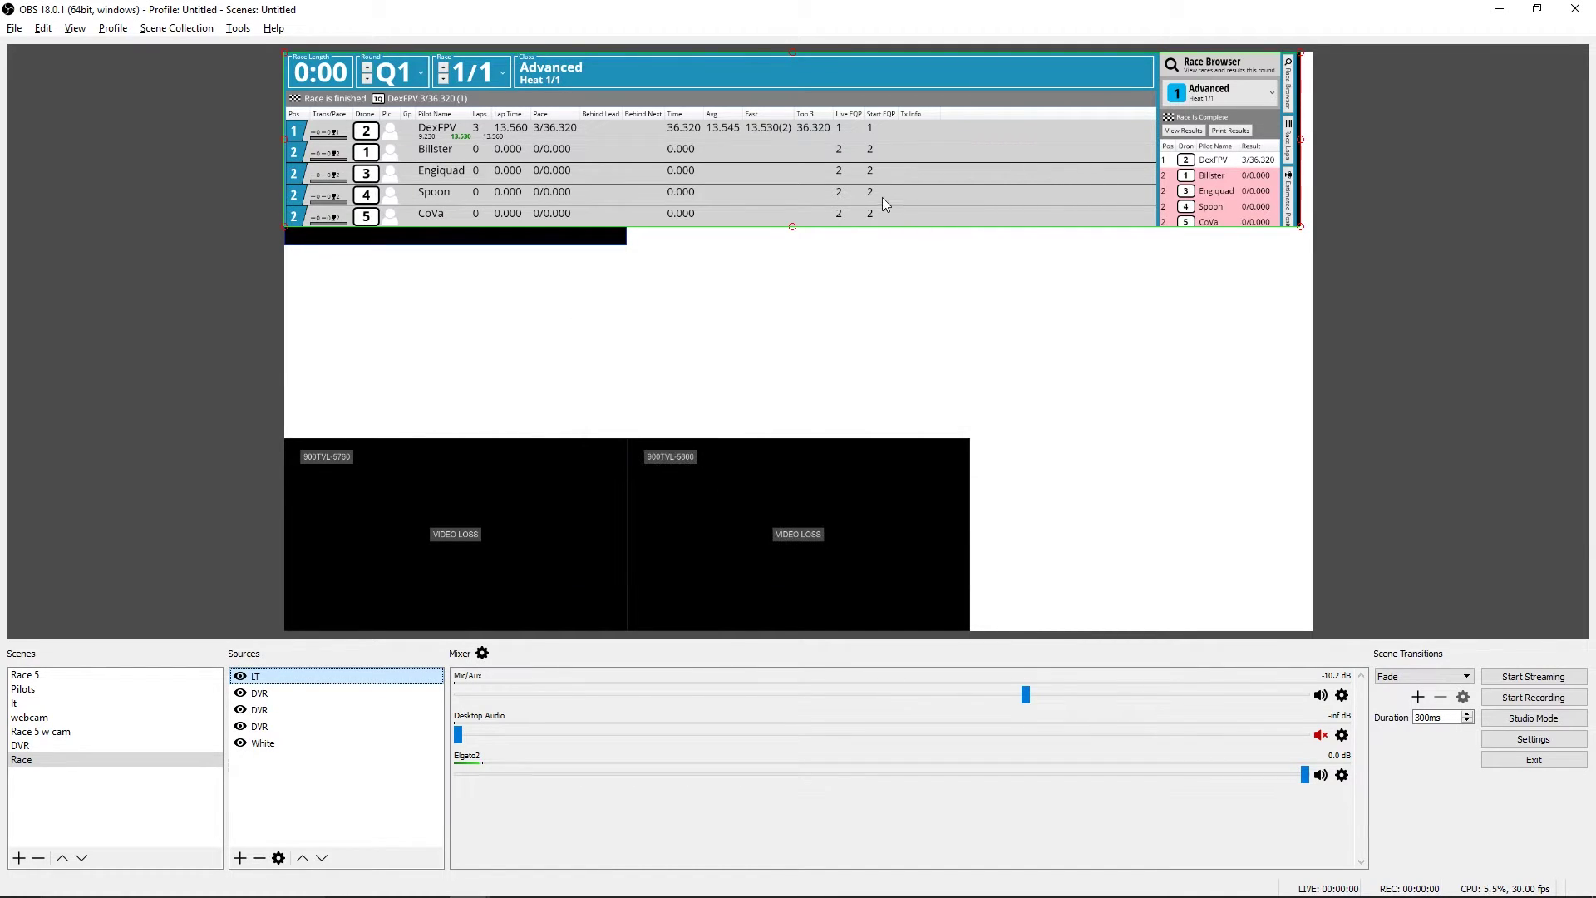
Move the LiveTime strip to mid-canvas and resize it so its right edge meets the canvas edge.
{"action": "left_click_drag", "start_coordinate": [855, 170], "coordinate": [859, 351]}
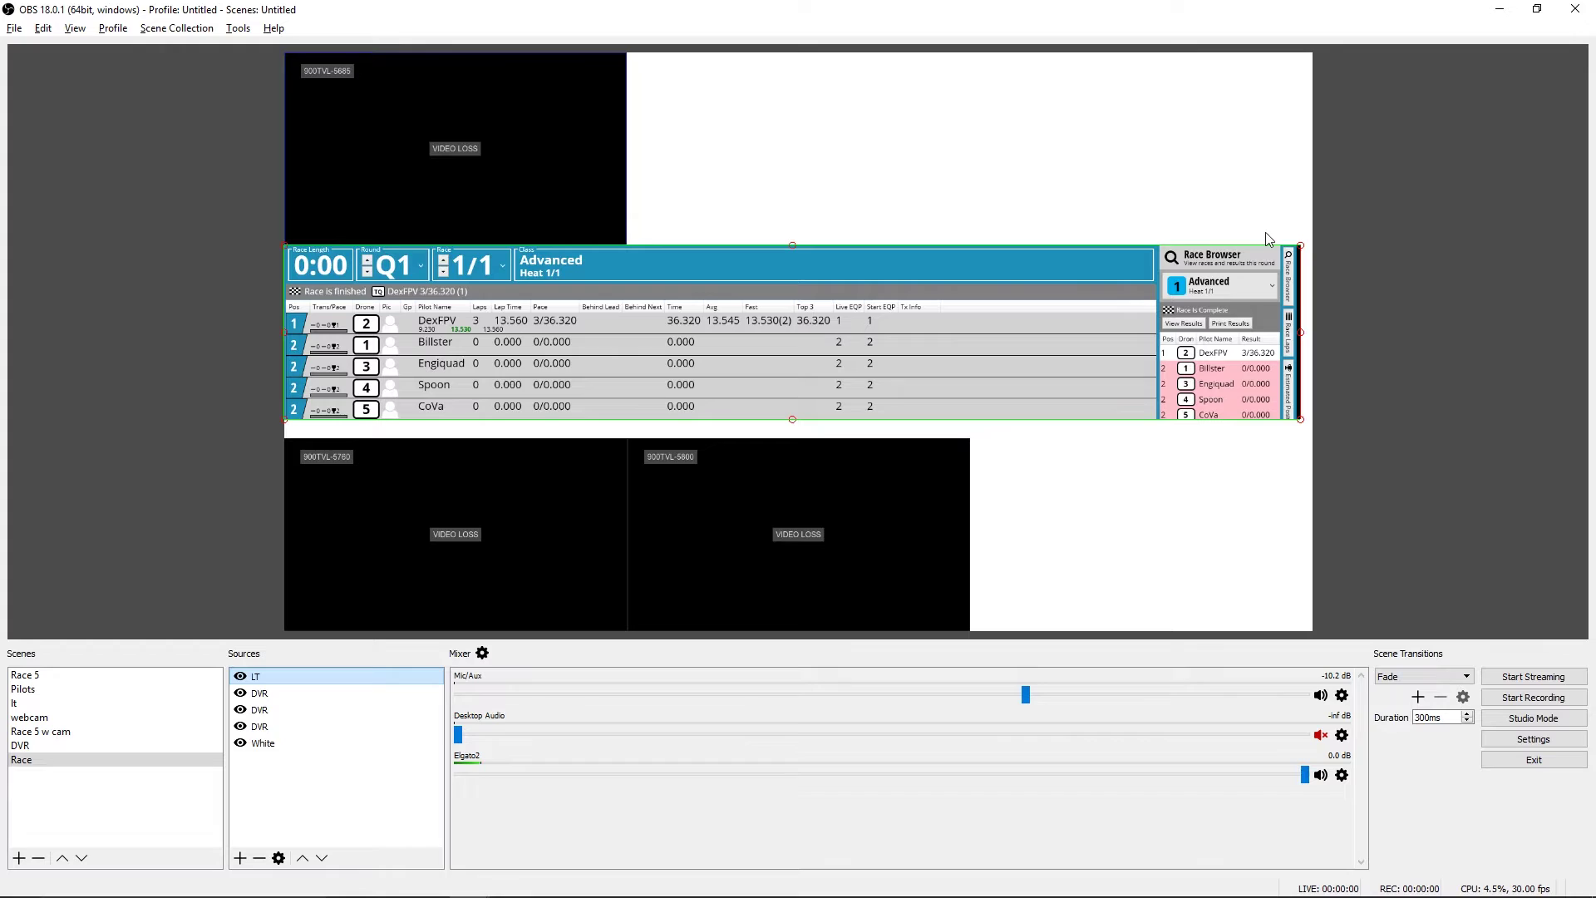
{"action": "left_click", "coordinate": [553, 433]}
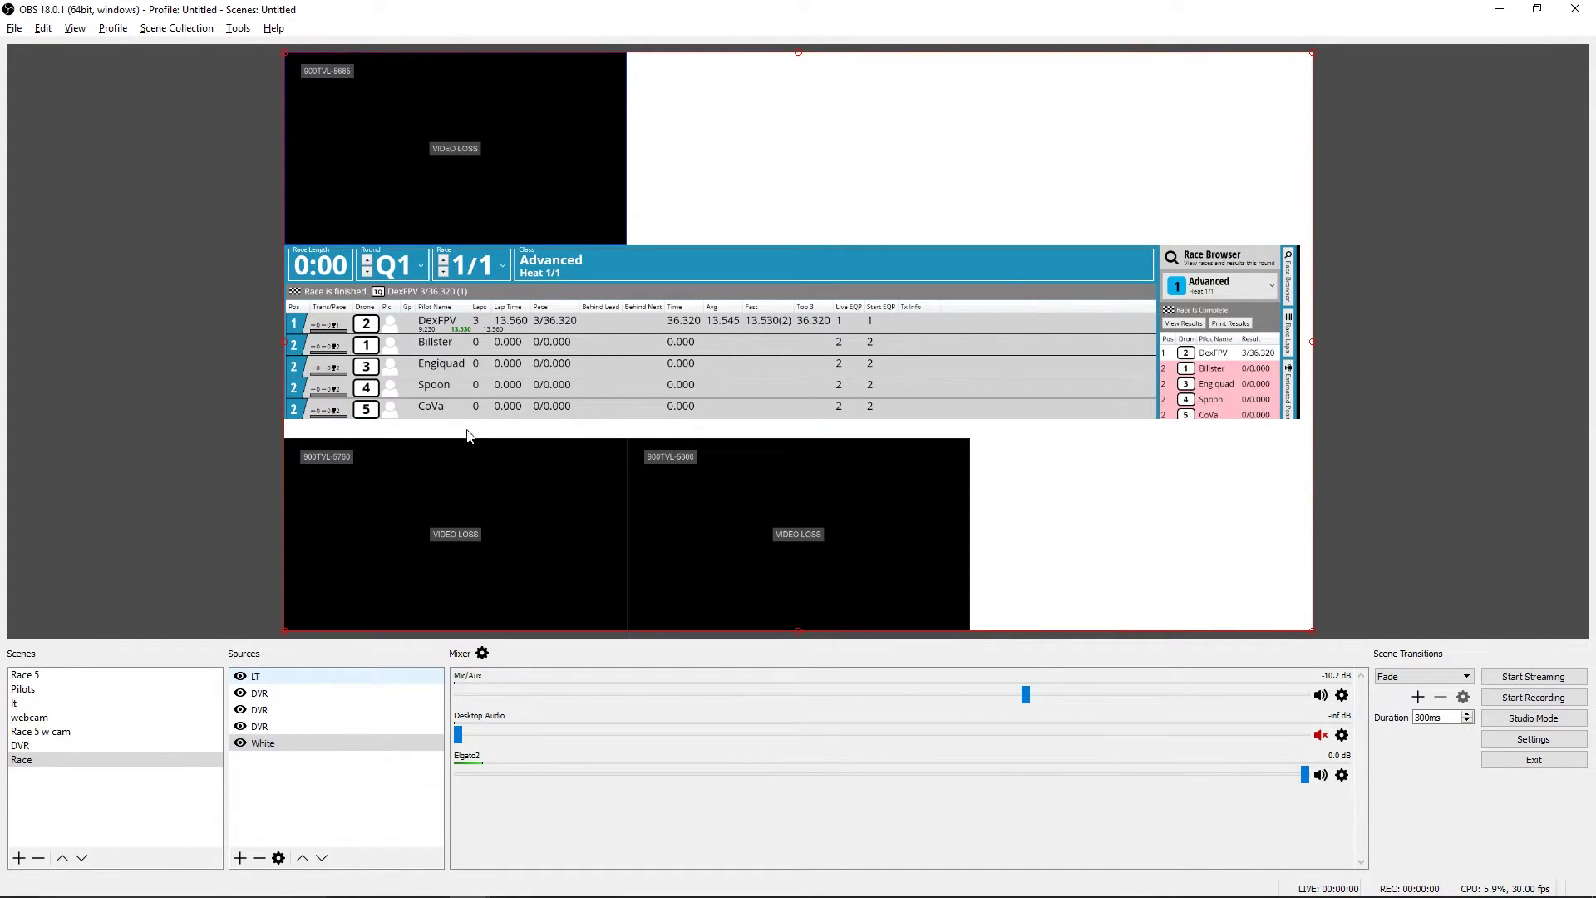
{"action": "left_click", "coordinate": [1210, 347]}
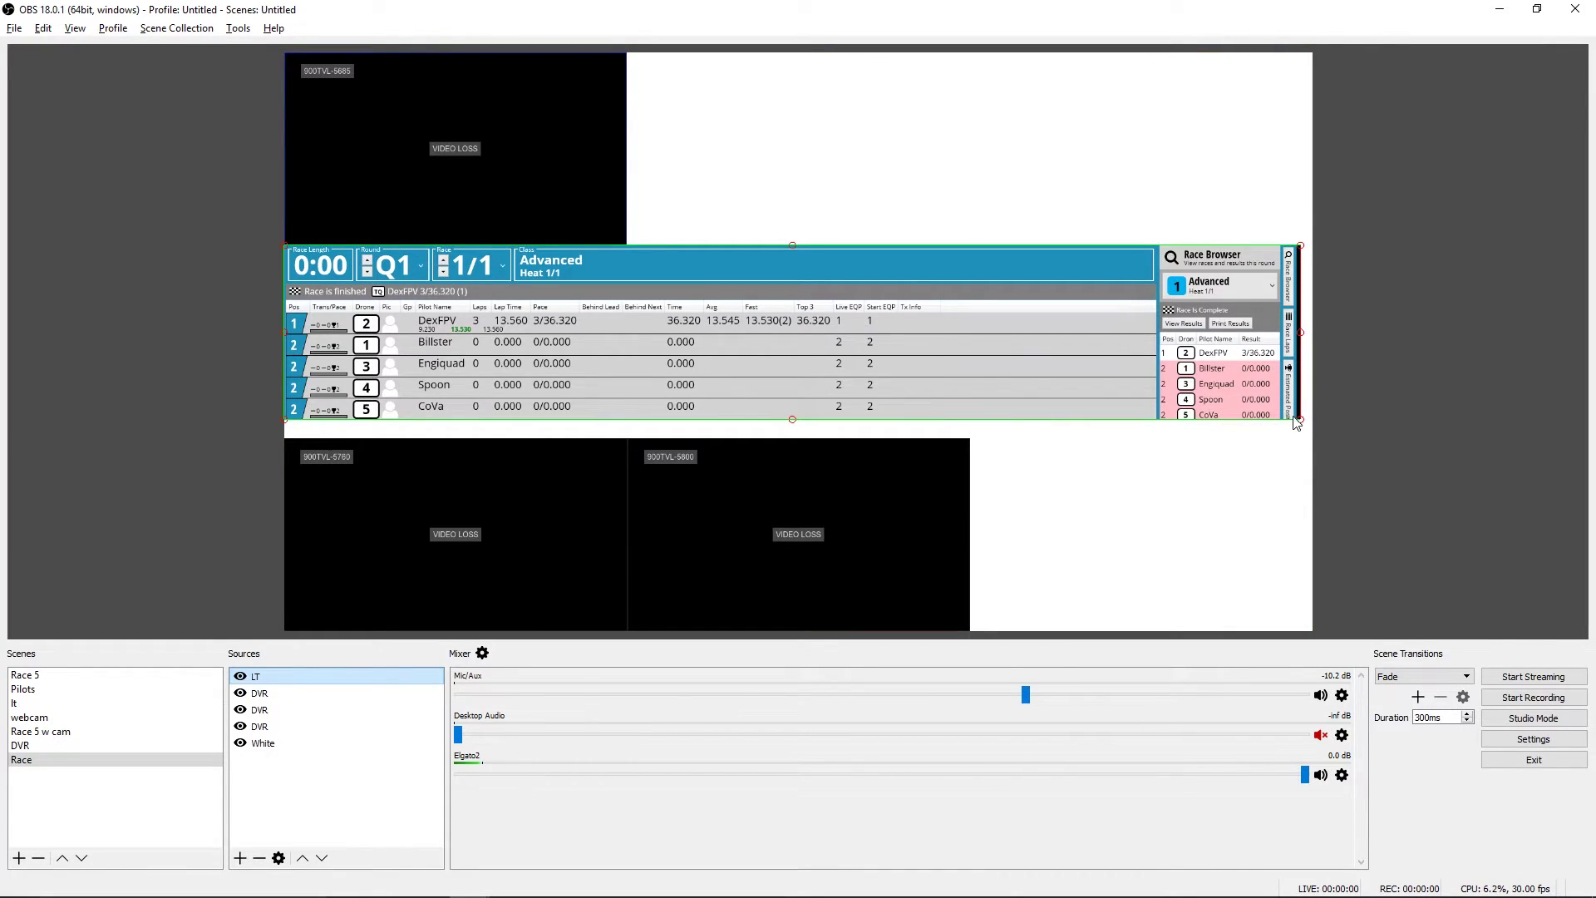
{"action": "left_click_drag", "start_coordinate": [1300, 420], "coordinate": [1341, 436]}
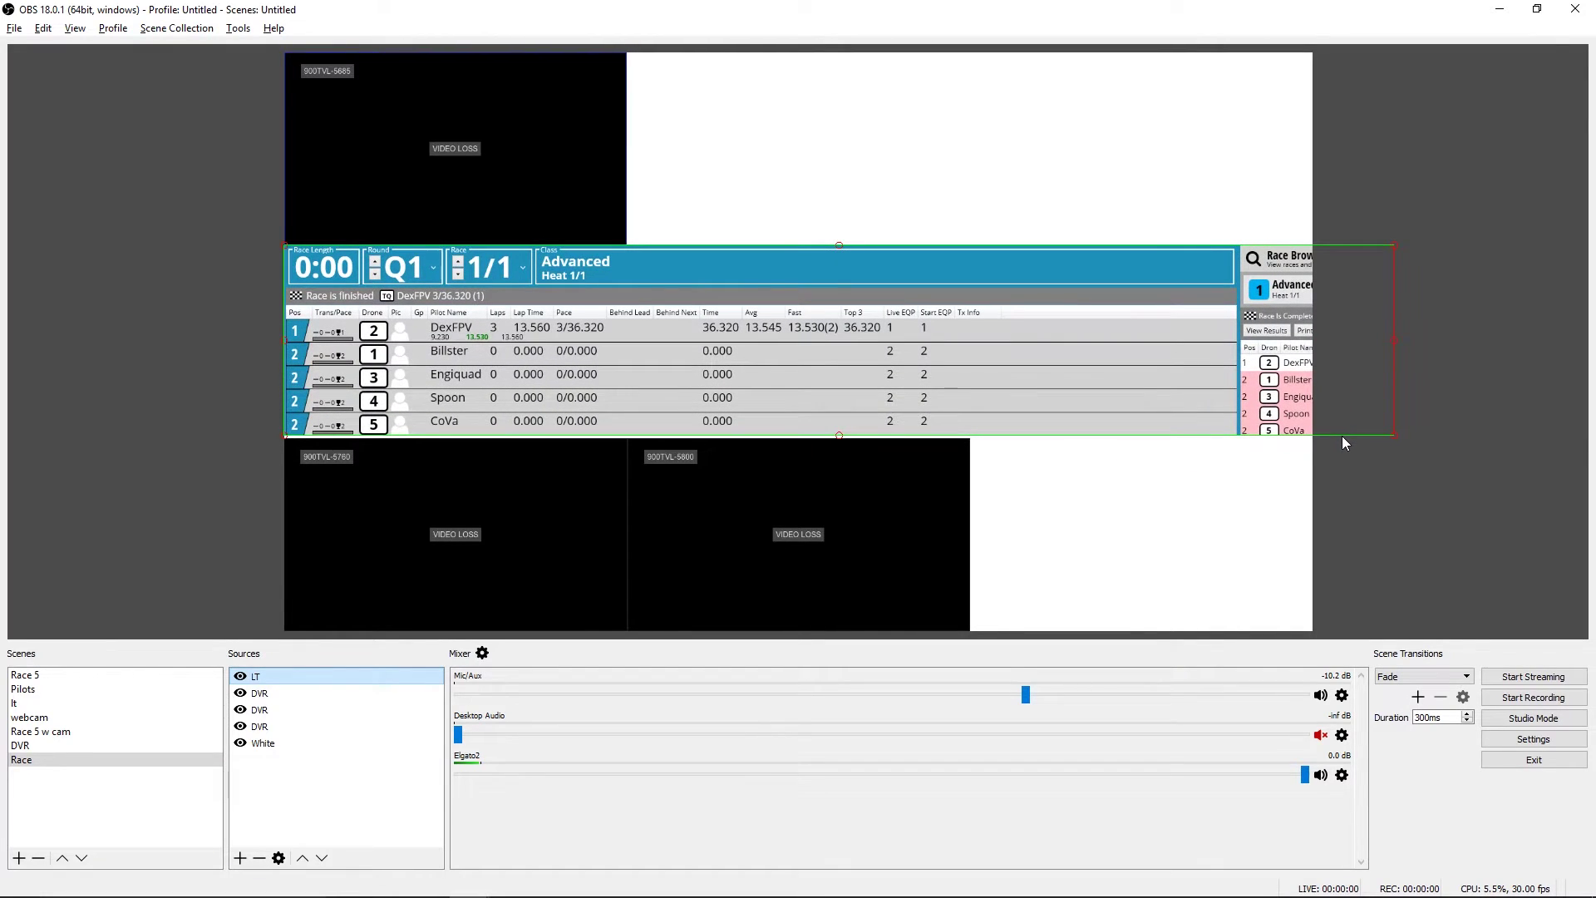
{"action": "left_click_drag", "start_coordinate": [1362, 437], "coordinate": [1371, 437]}
{"action": "left_click", "coordinate": [1113, 194]}
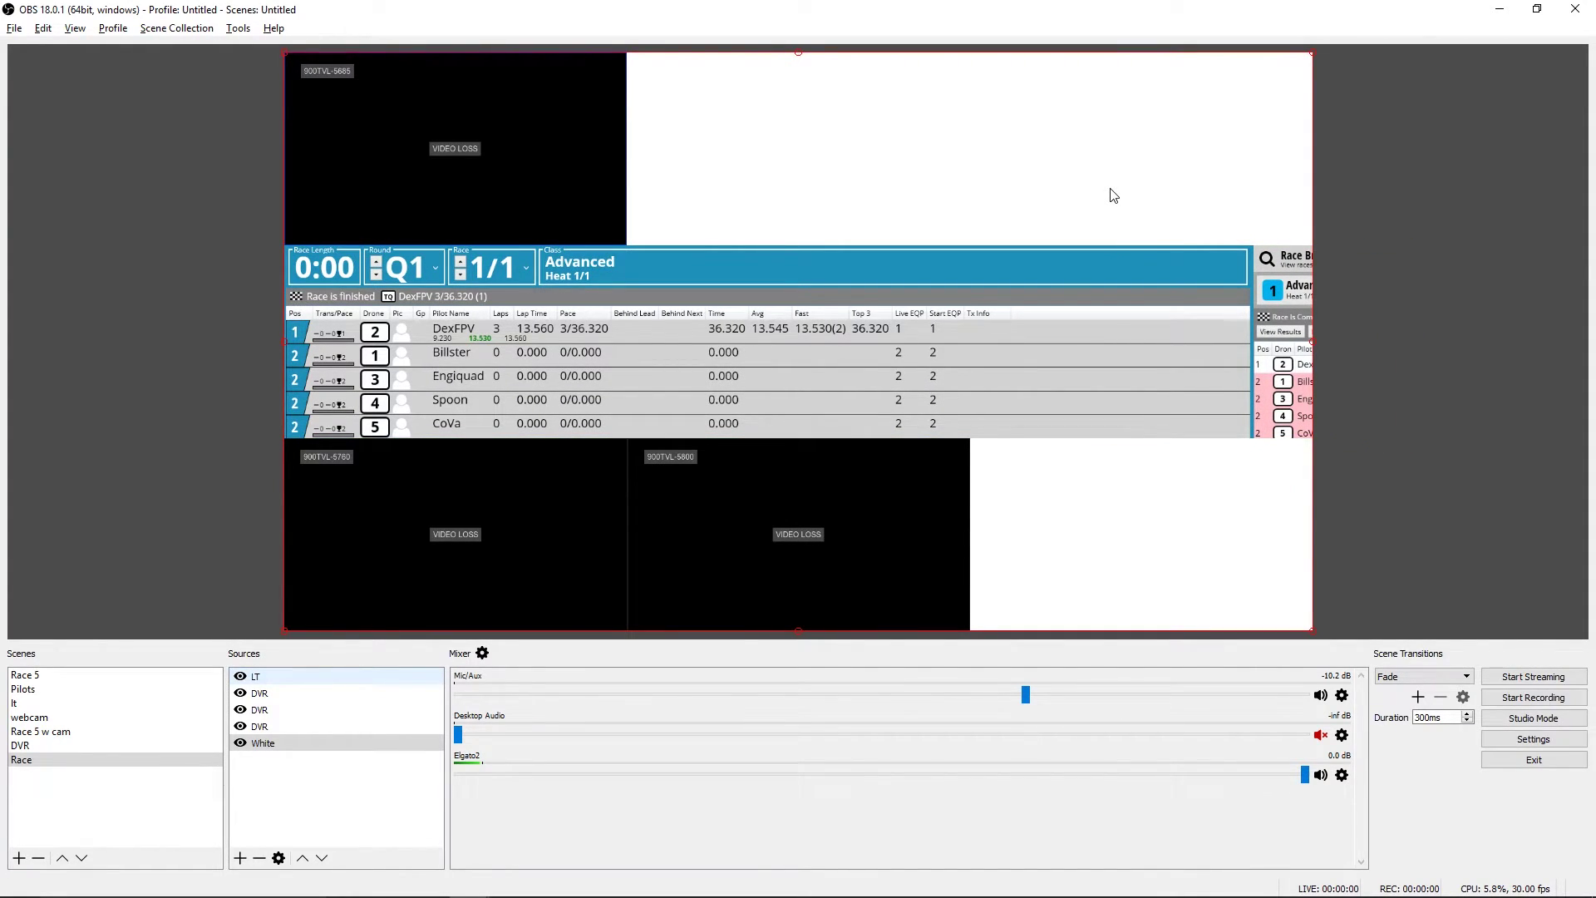
{"action": "left_click", "coordinate": [314, 803]}
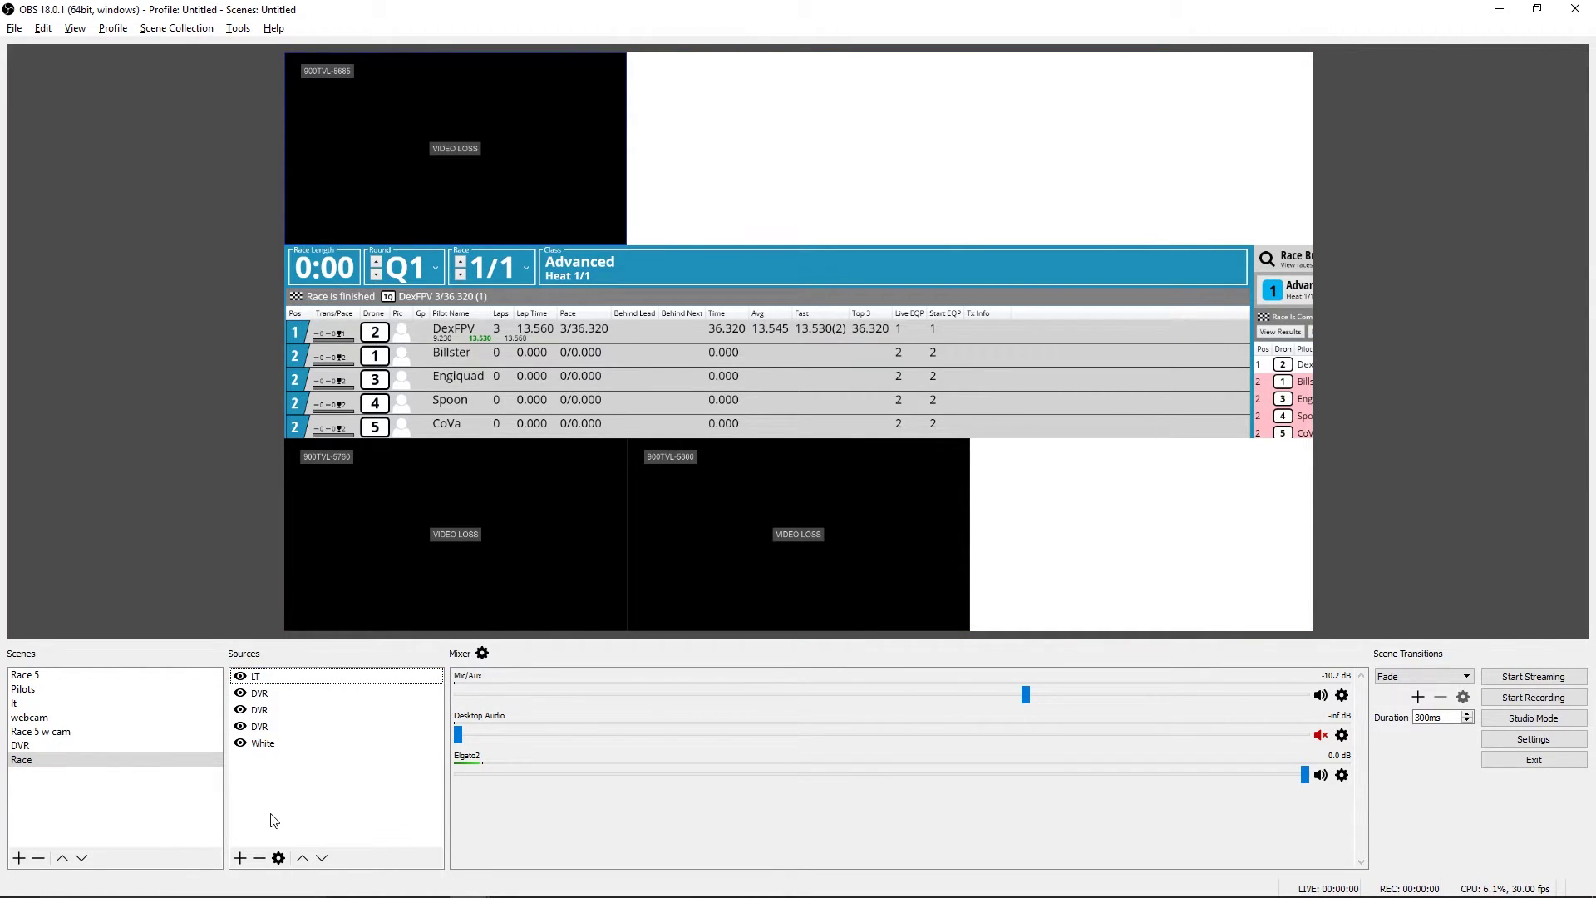
Add a Video Capture Device source named webcam2 using the Logitech HD Pro Webcam C920.
{"action": "left_click", "coordinate": [239, 858]}
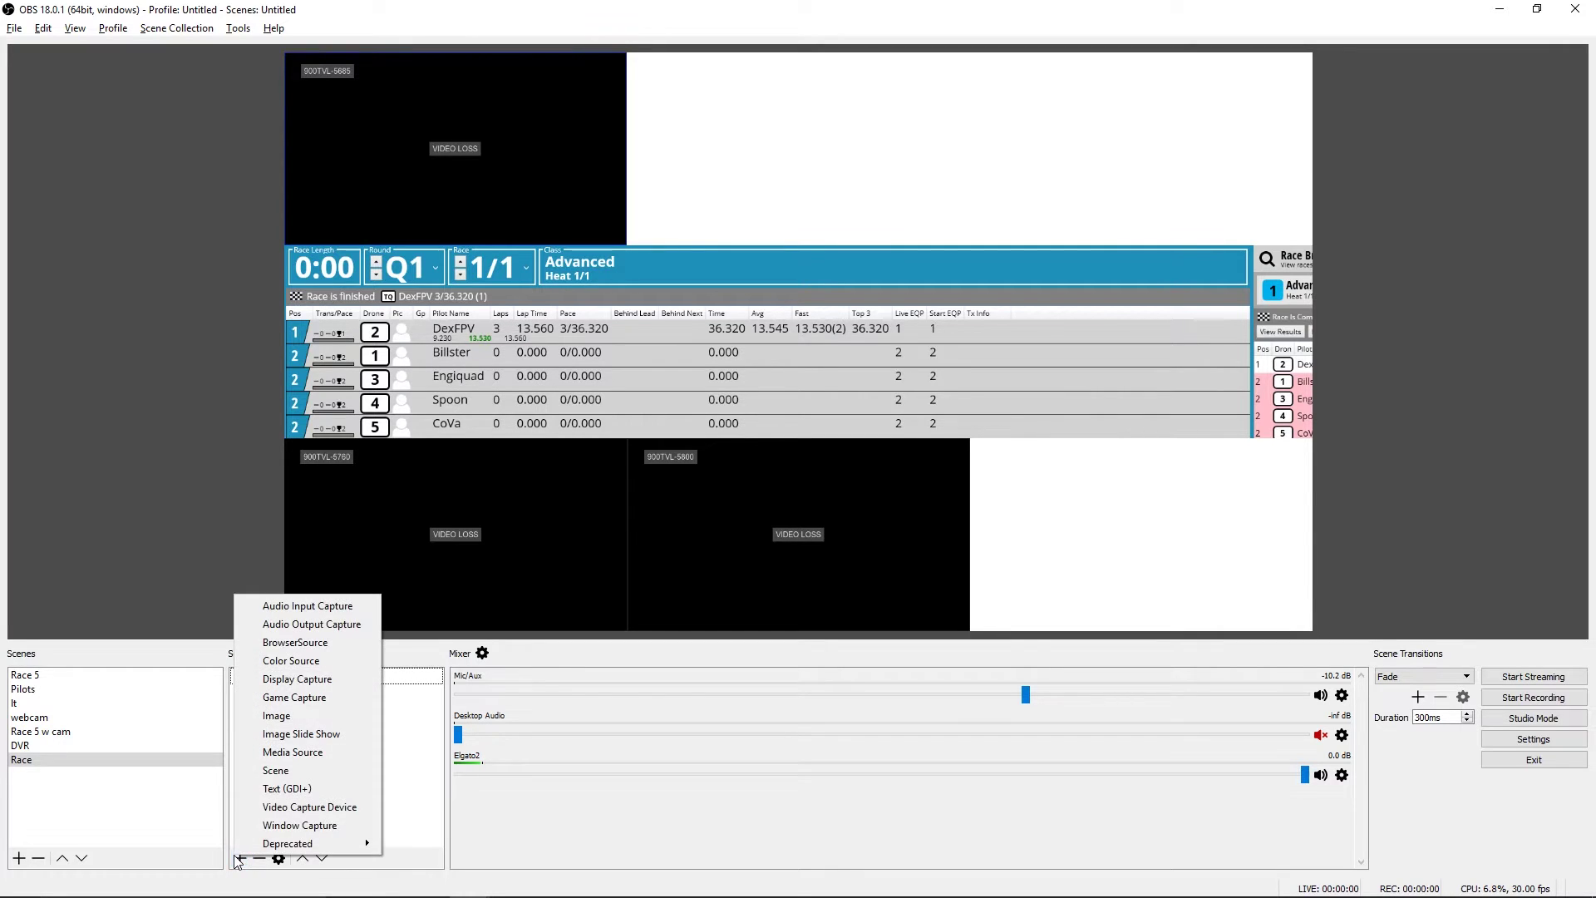
{"action": "left_click", "coordinate": [303, 805]}
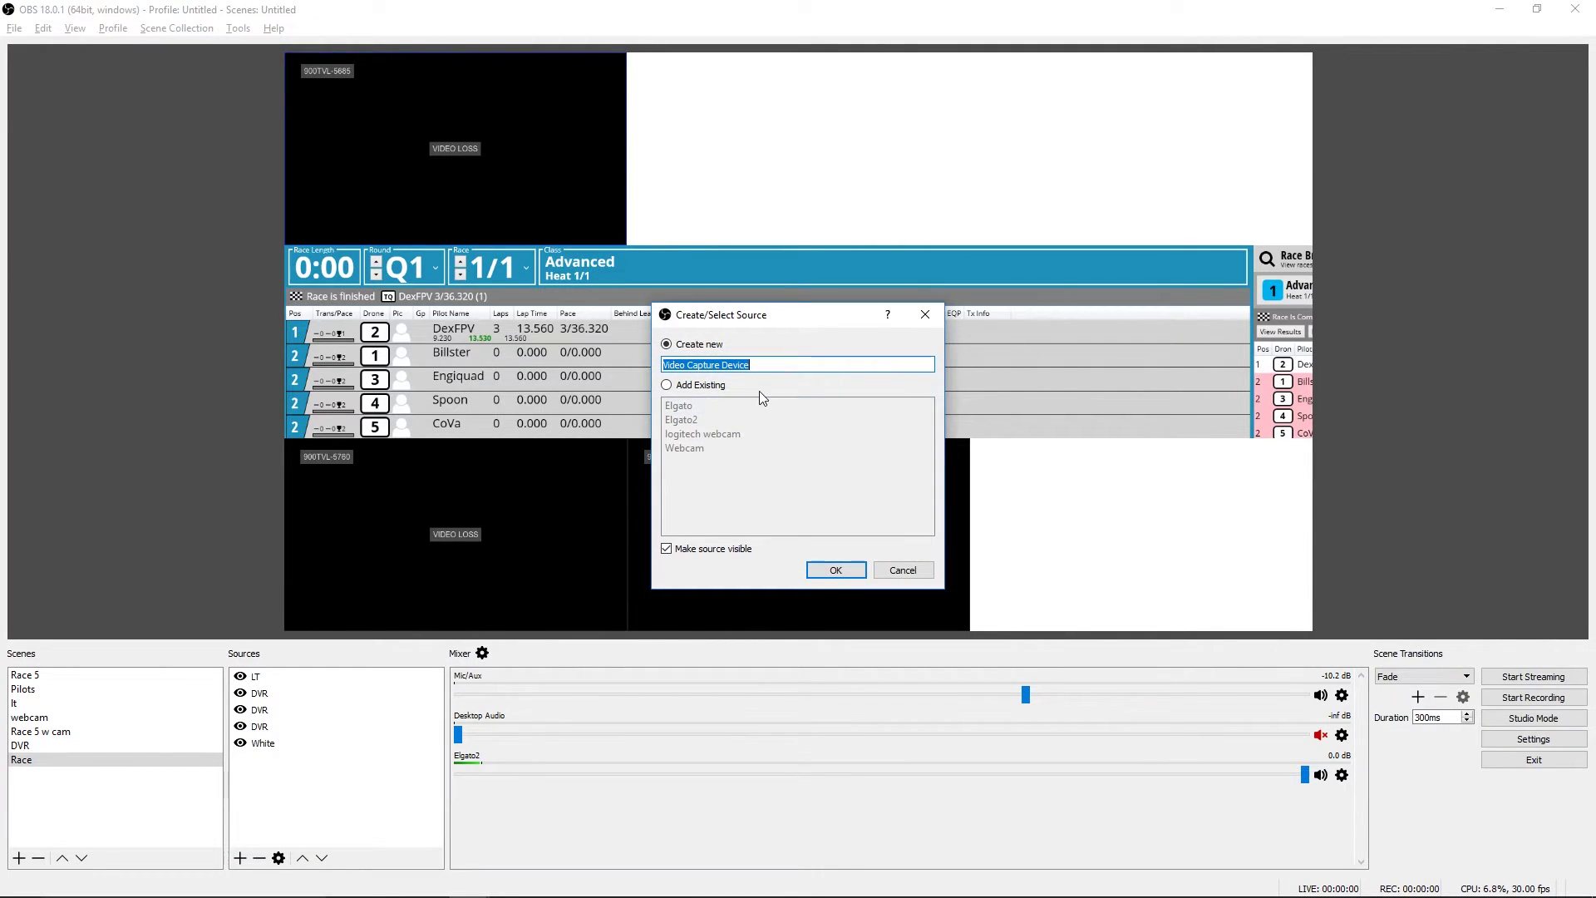
{"action": "type", "text": "webcam2"}
{"action": "key", "text": "Return"}
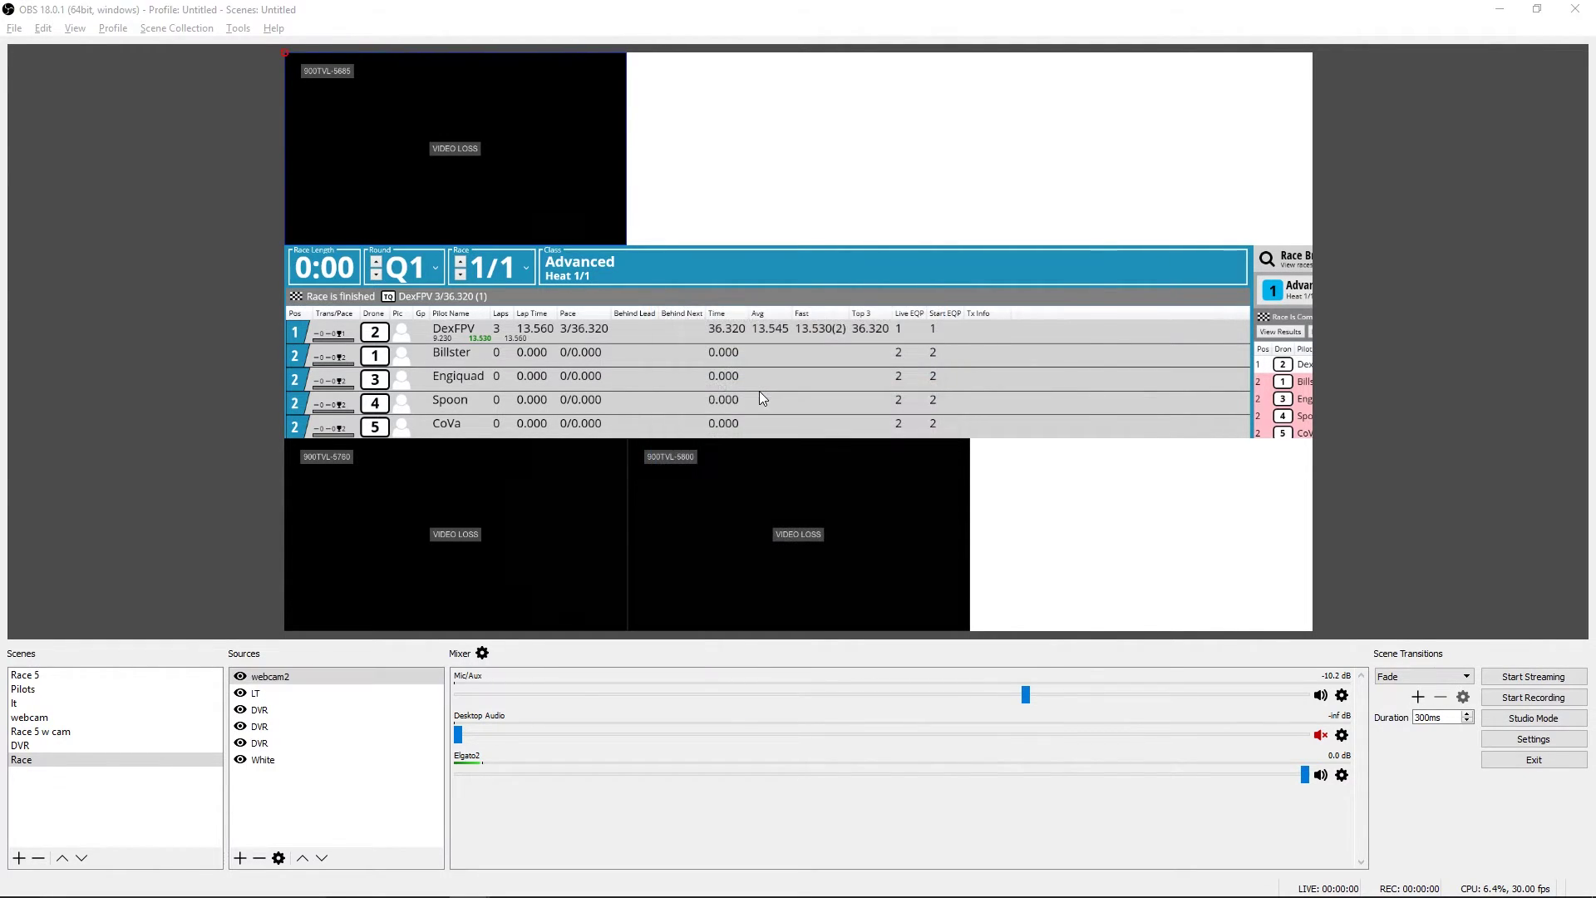
{"action": "left_click", "coordinate": [653, 426]}
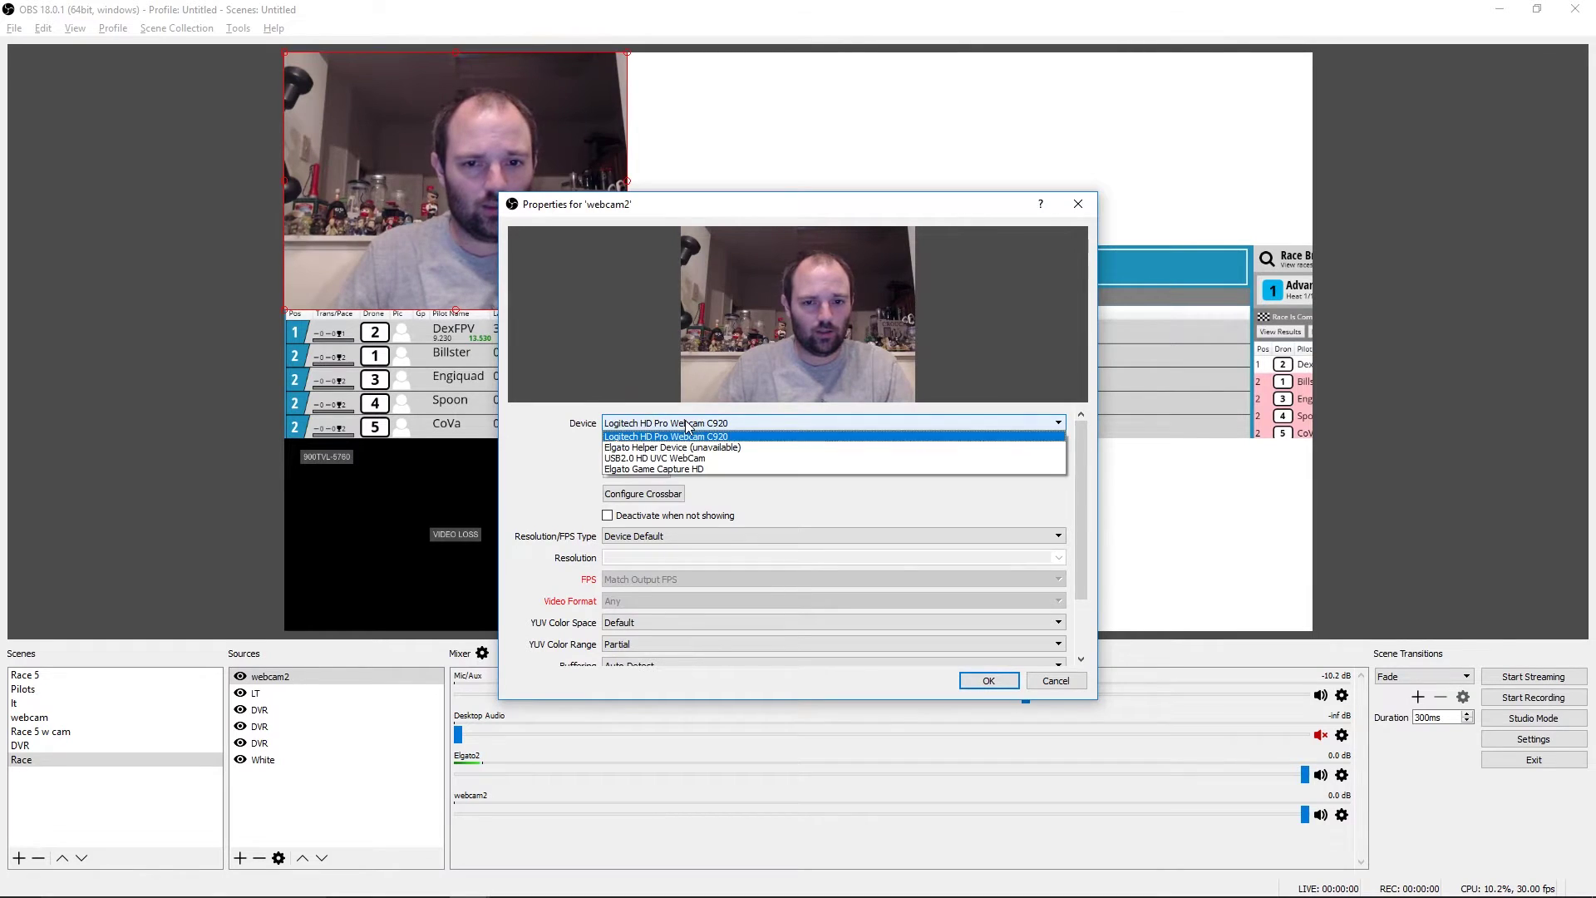
{"action": "left_click", "coordinate": [1001, 399]}
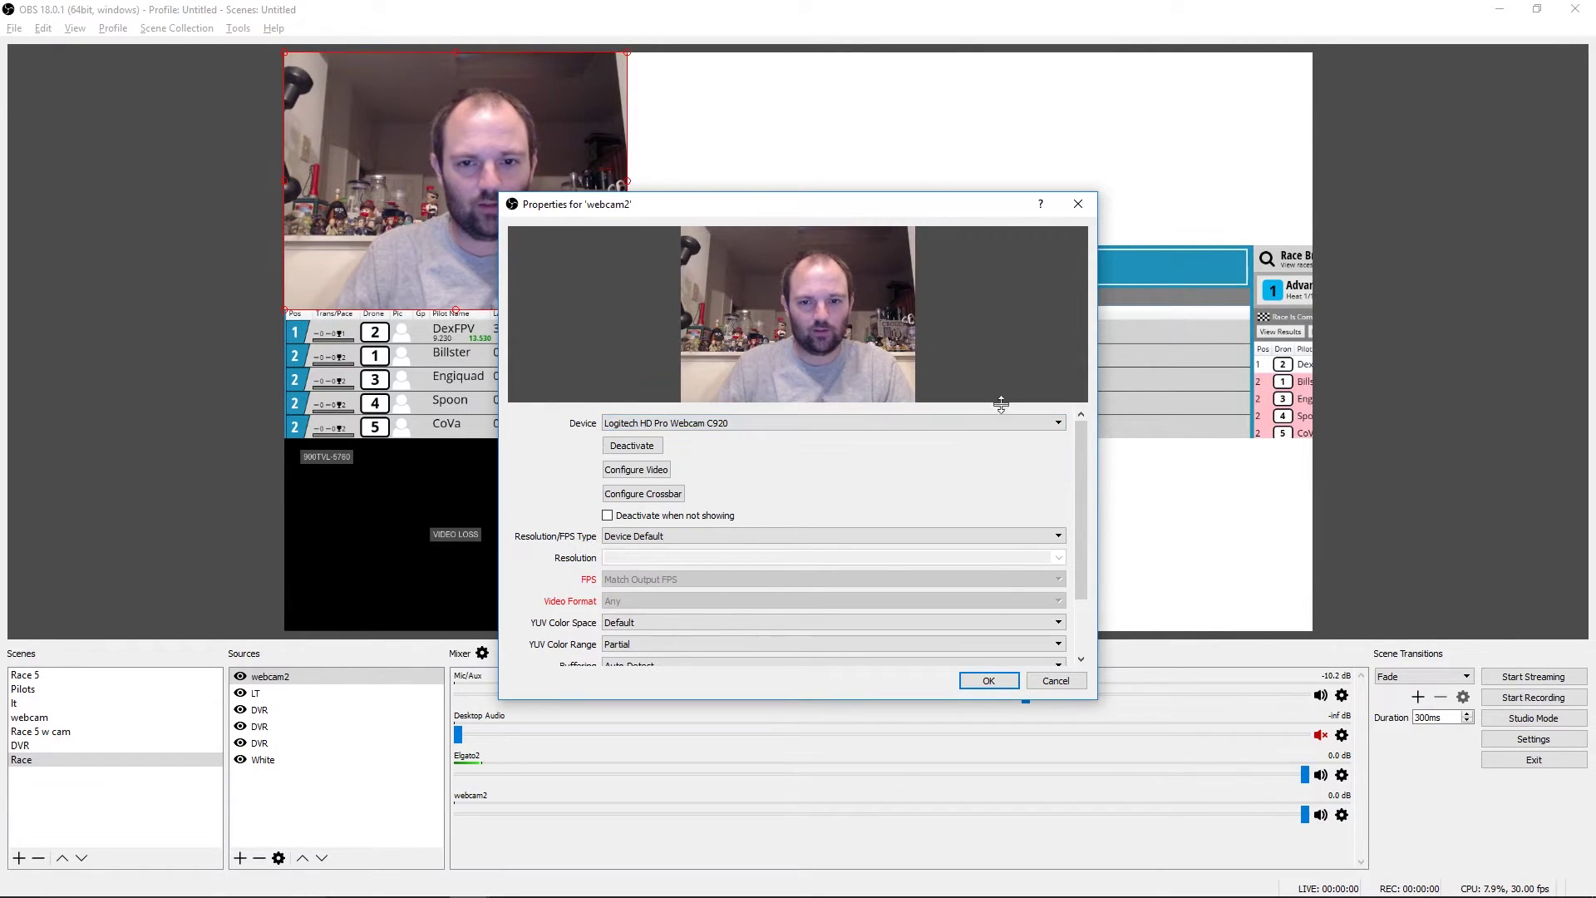
{"action": "left_click", "coordinate": [989, 681]}
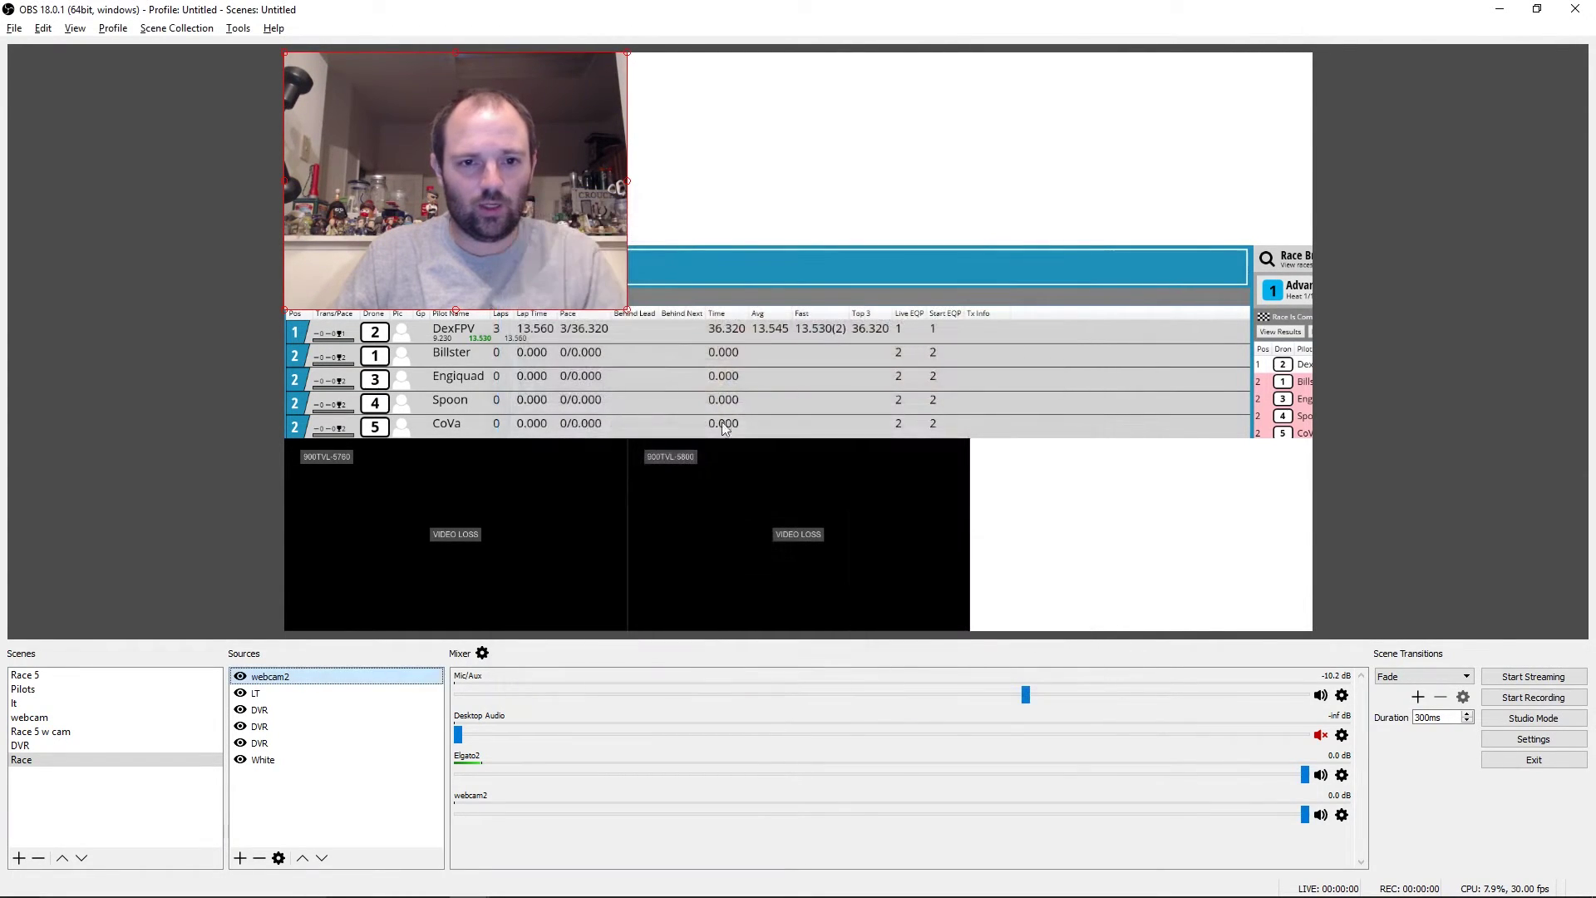
{"action": "left_click_drag", "start_coordinate": [509, 162], "coordinate": [645, 150]}
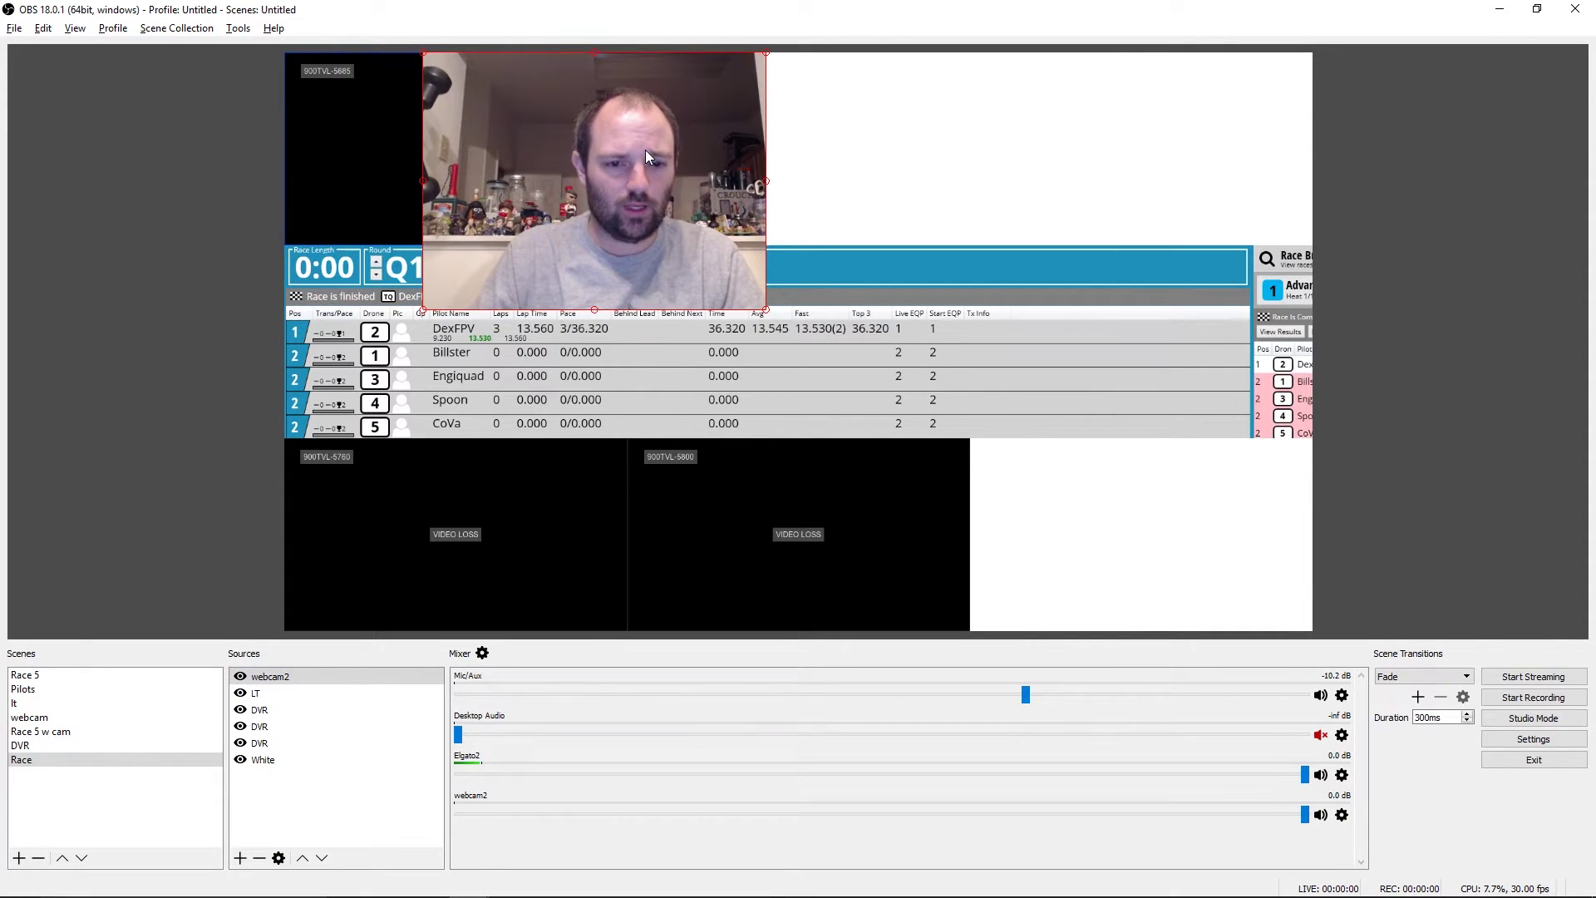
Set webcam2's Resolution/FPS Type to Custom at 1920x1080.
{"action": "left_click", "coordinate": [278, 858]}
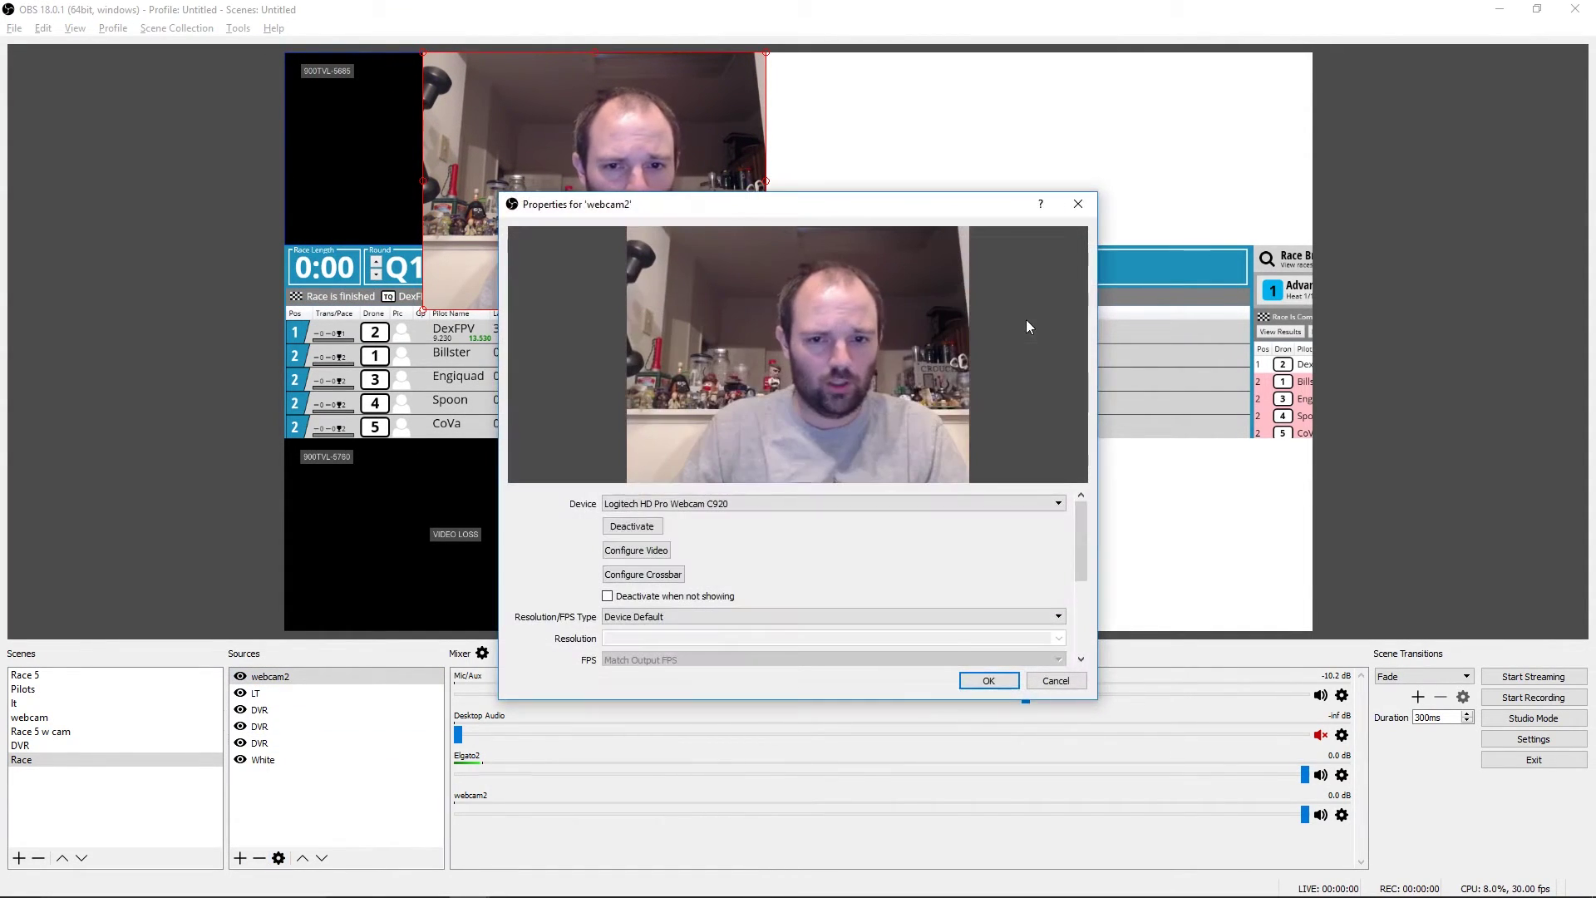
{"action": "left_click", "coordinate": [1020, 615]}
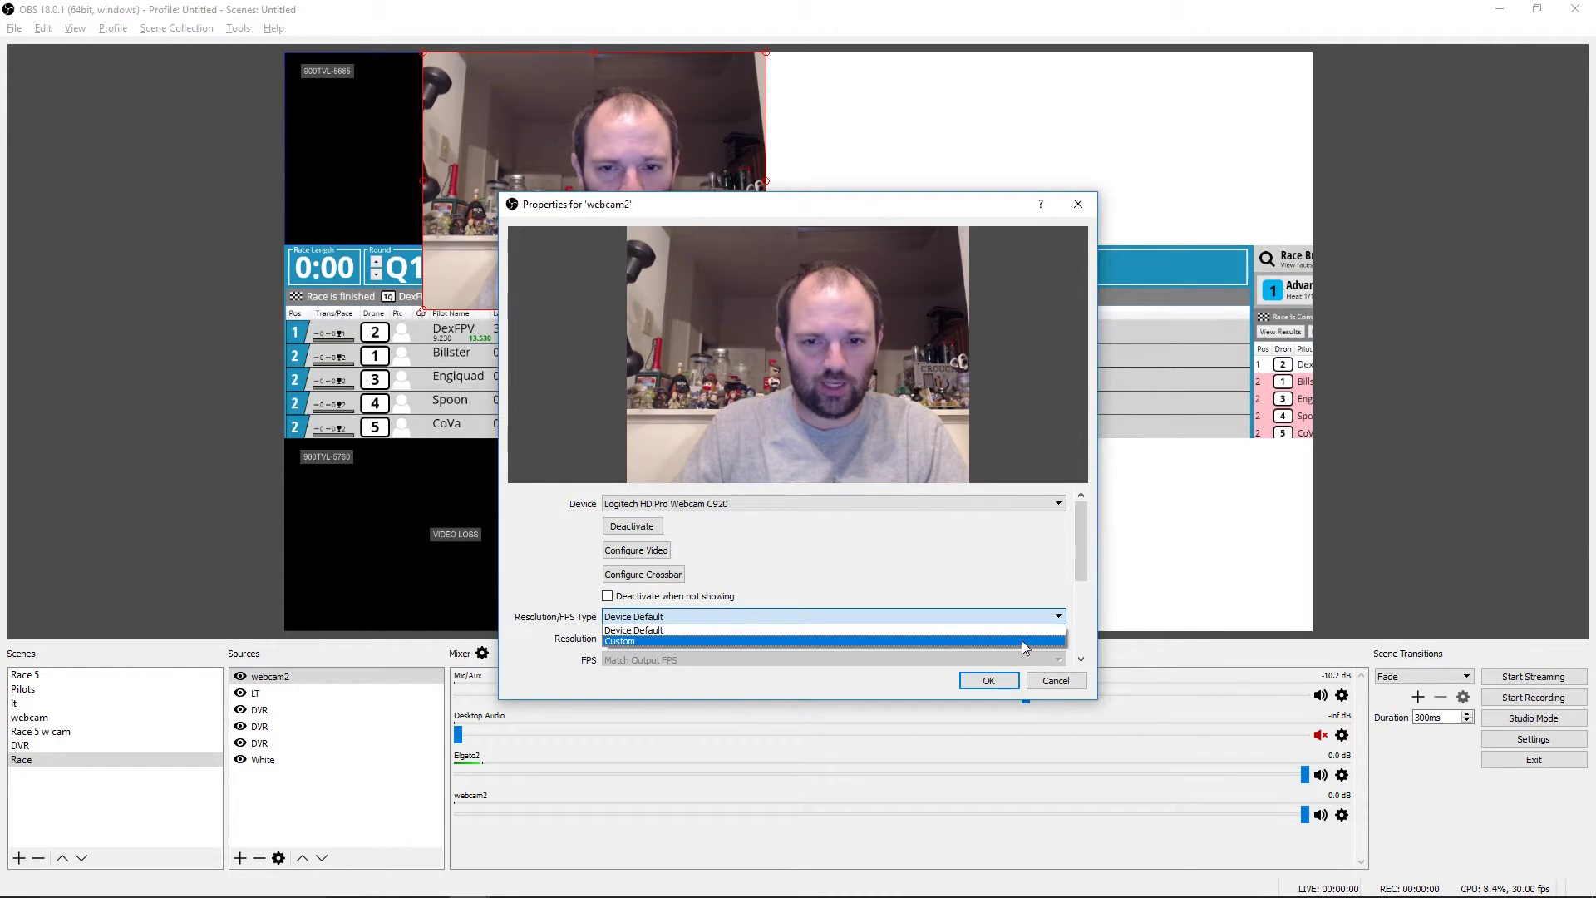
{"action": "left_click", "coordinate": [1023, 642]}
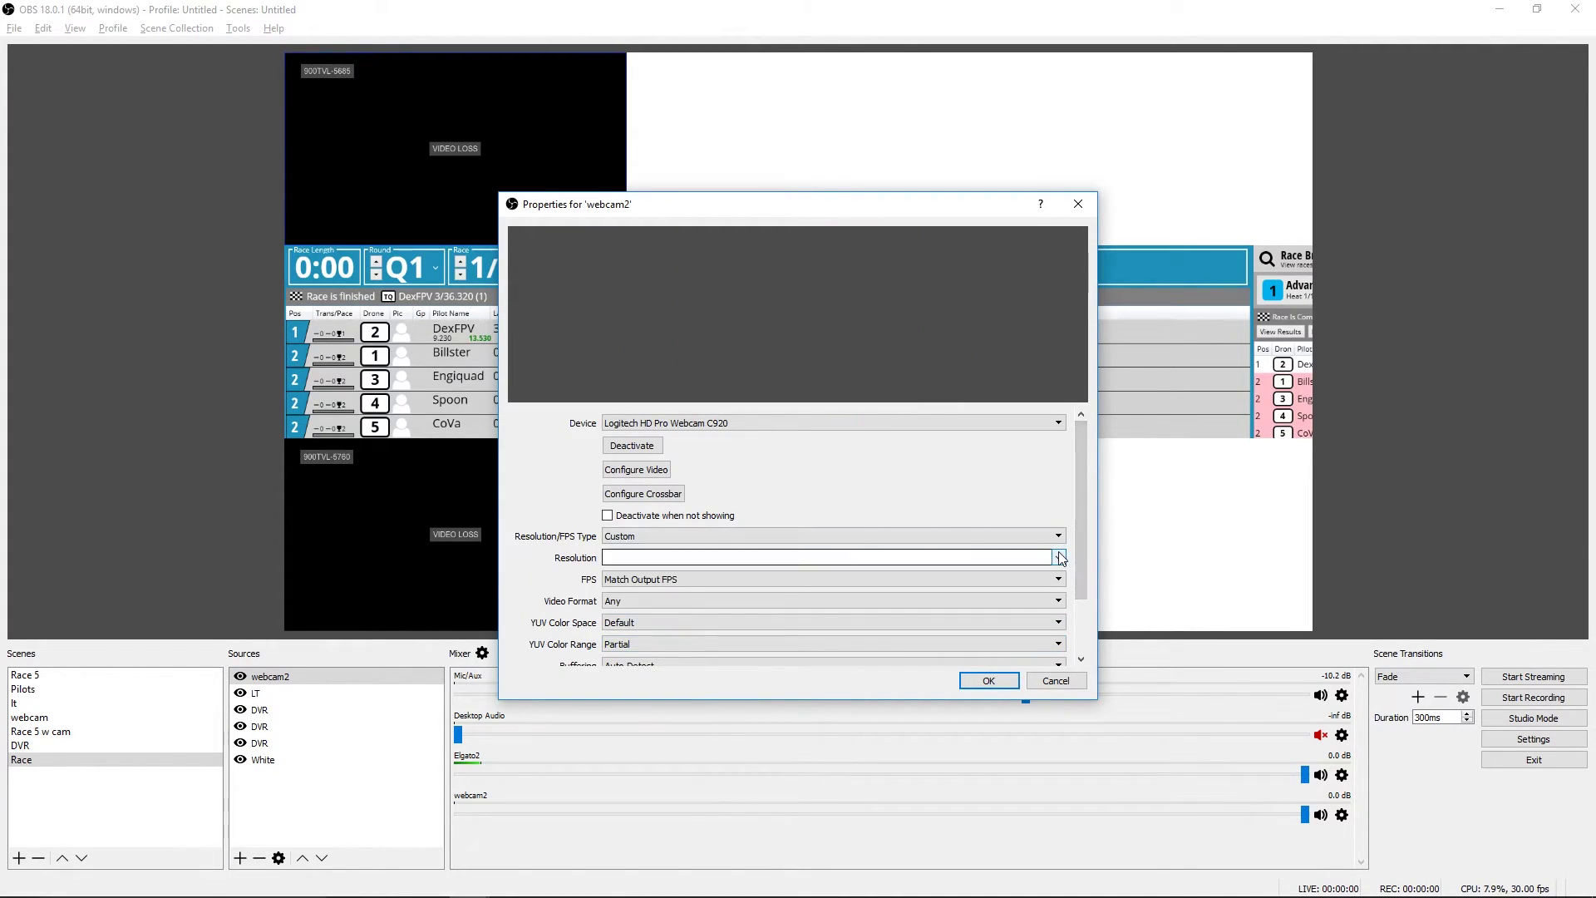
{"action": "left_click", "coordinate": [1059, 557]}
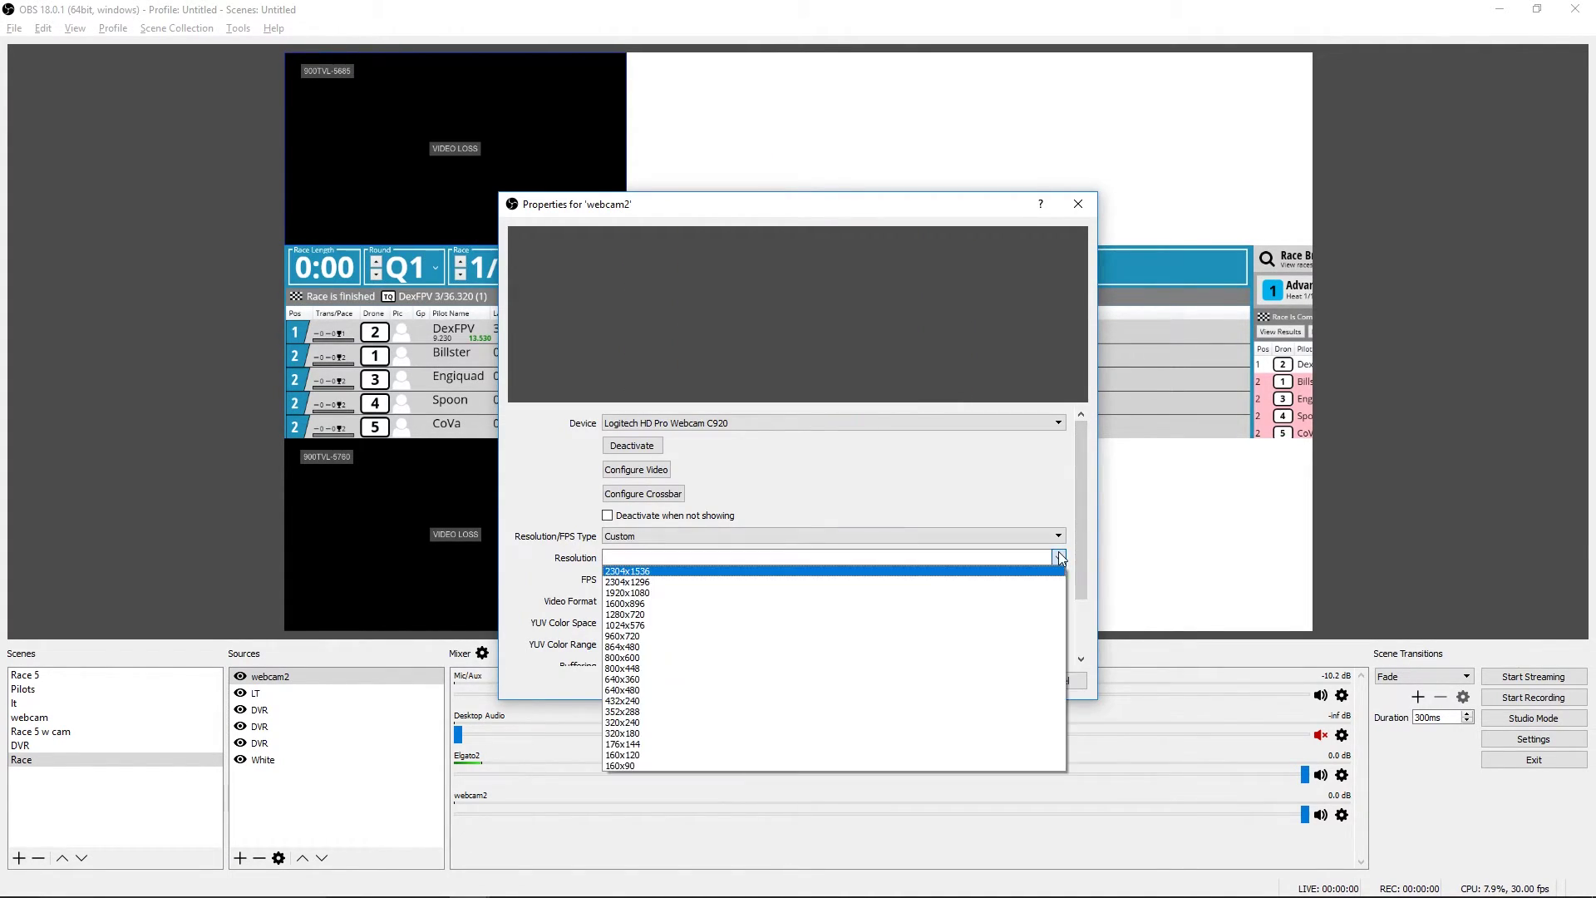
{"action": "left_click", "coordinate": [873, 593]}
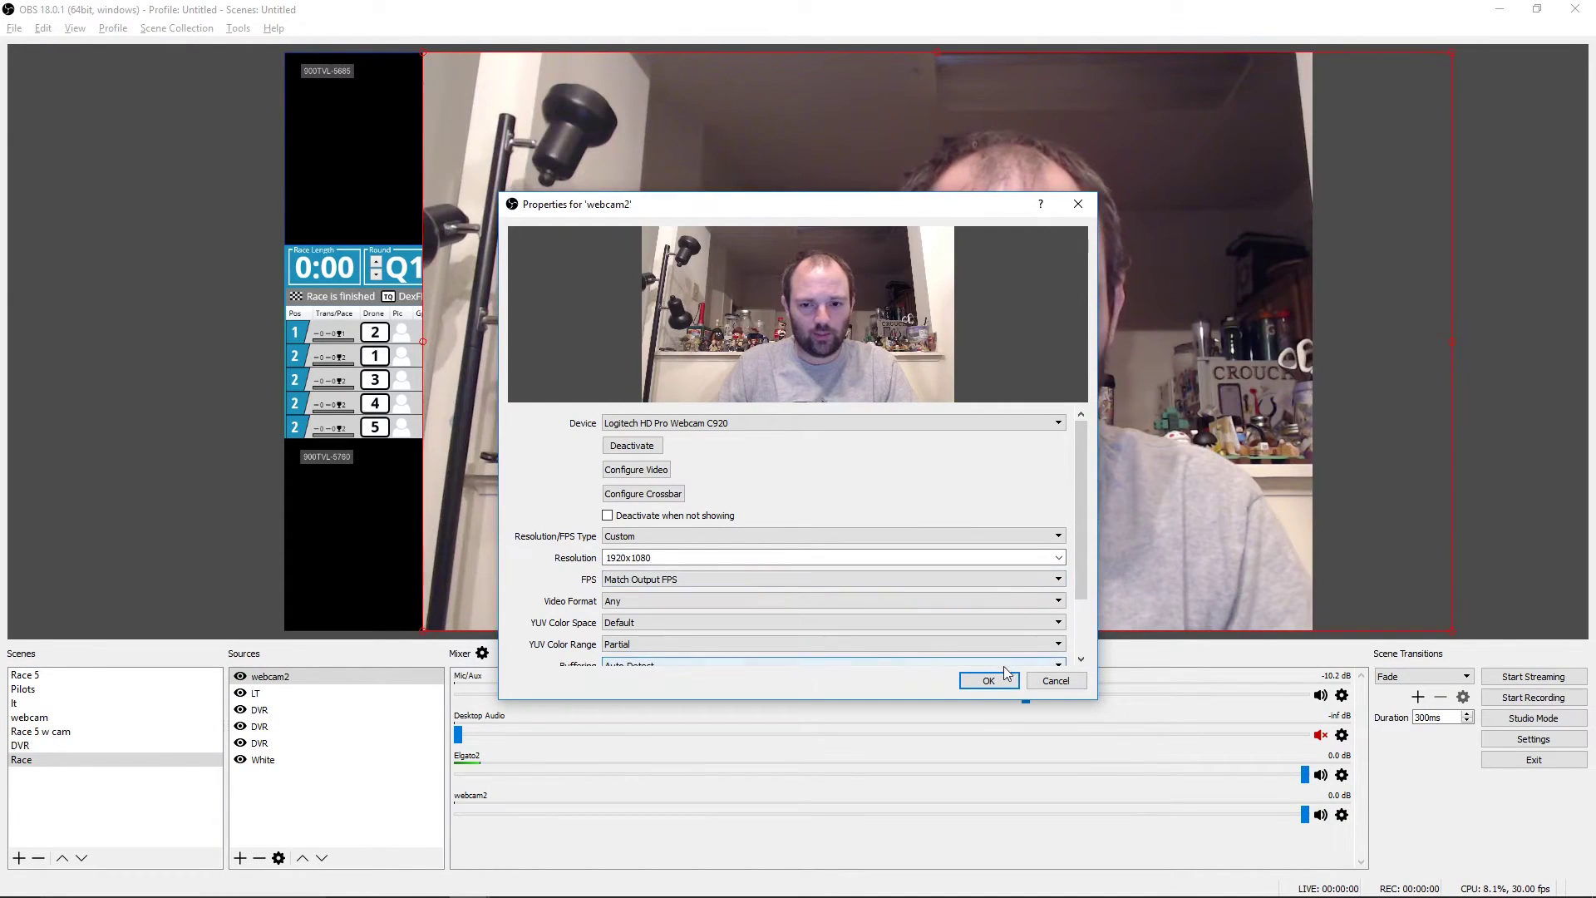
{"action": "left_click", "coordinate": [989, 680]}
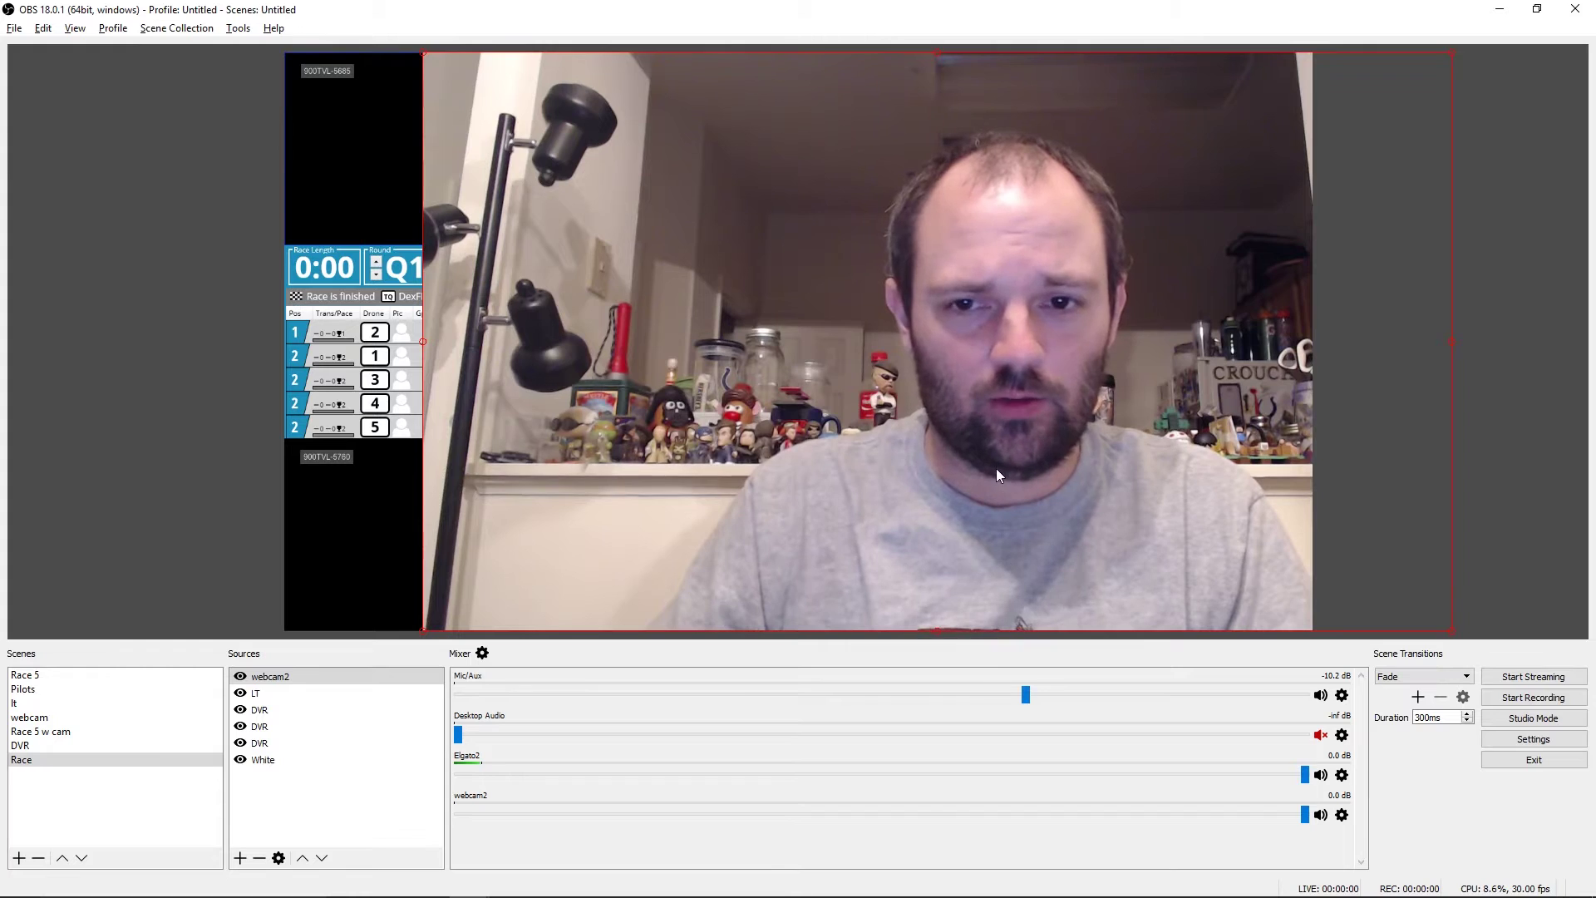
{"action": "right_click", "coordinate": [1240, 465]}
Set the webcam's transform size to 1280x720 via Edit Transform.
{"action": "left_click", "coordinate": [839, 403]}
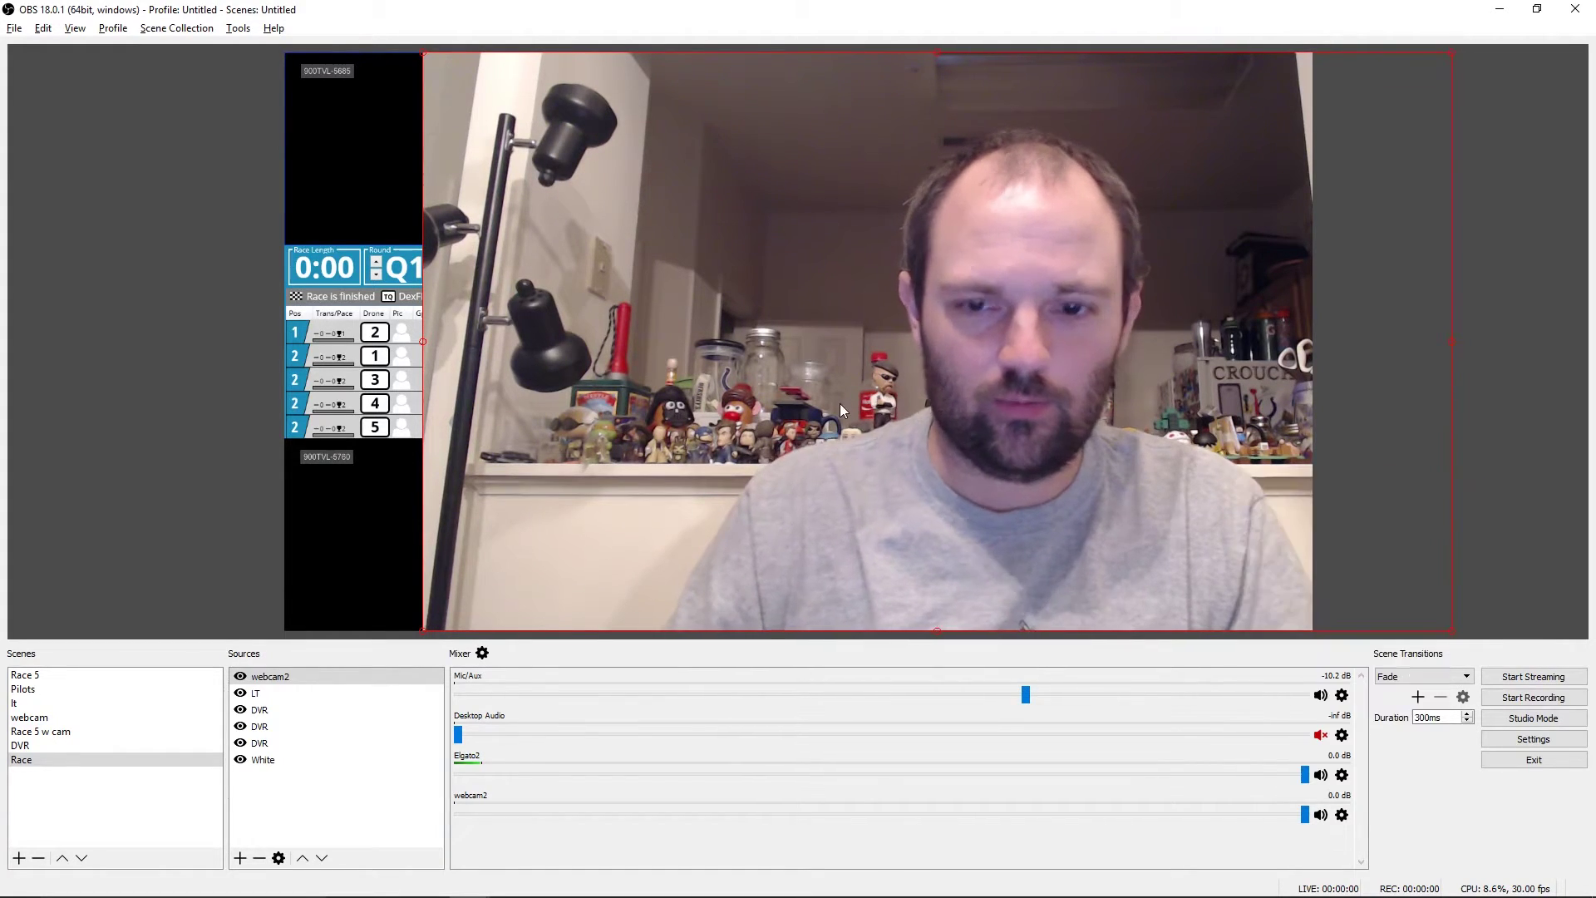
{"action": "right_click", "coordinate": [840, 402]}
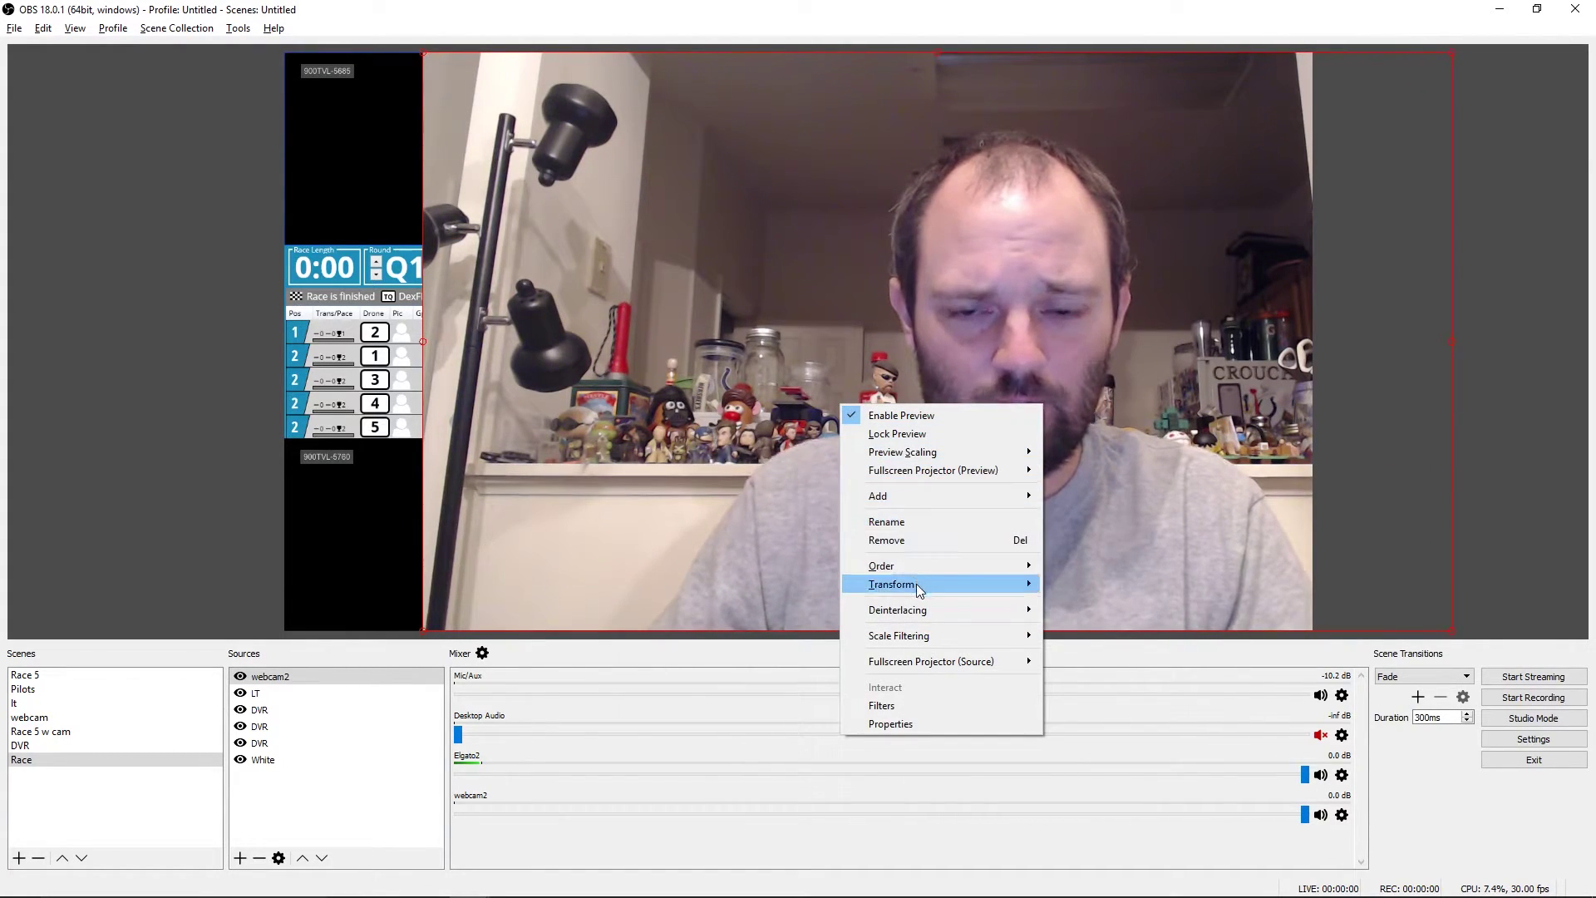
{"action": "mouse_move", "coordinate": [1031, 585]}
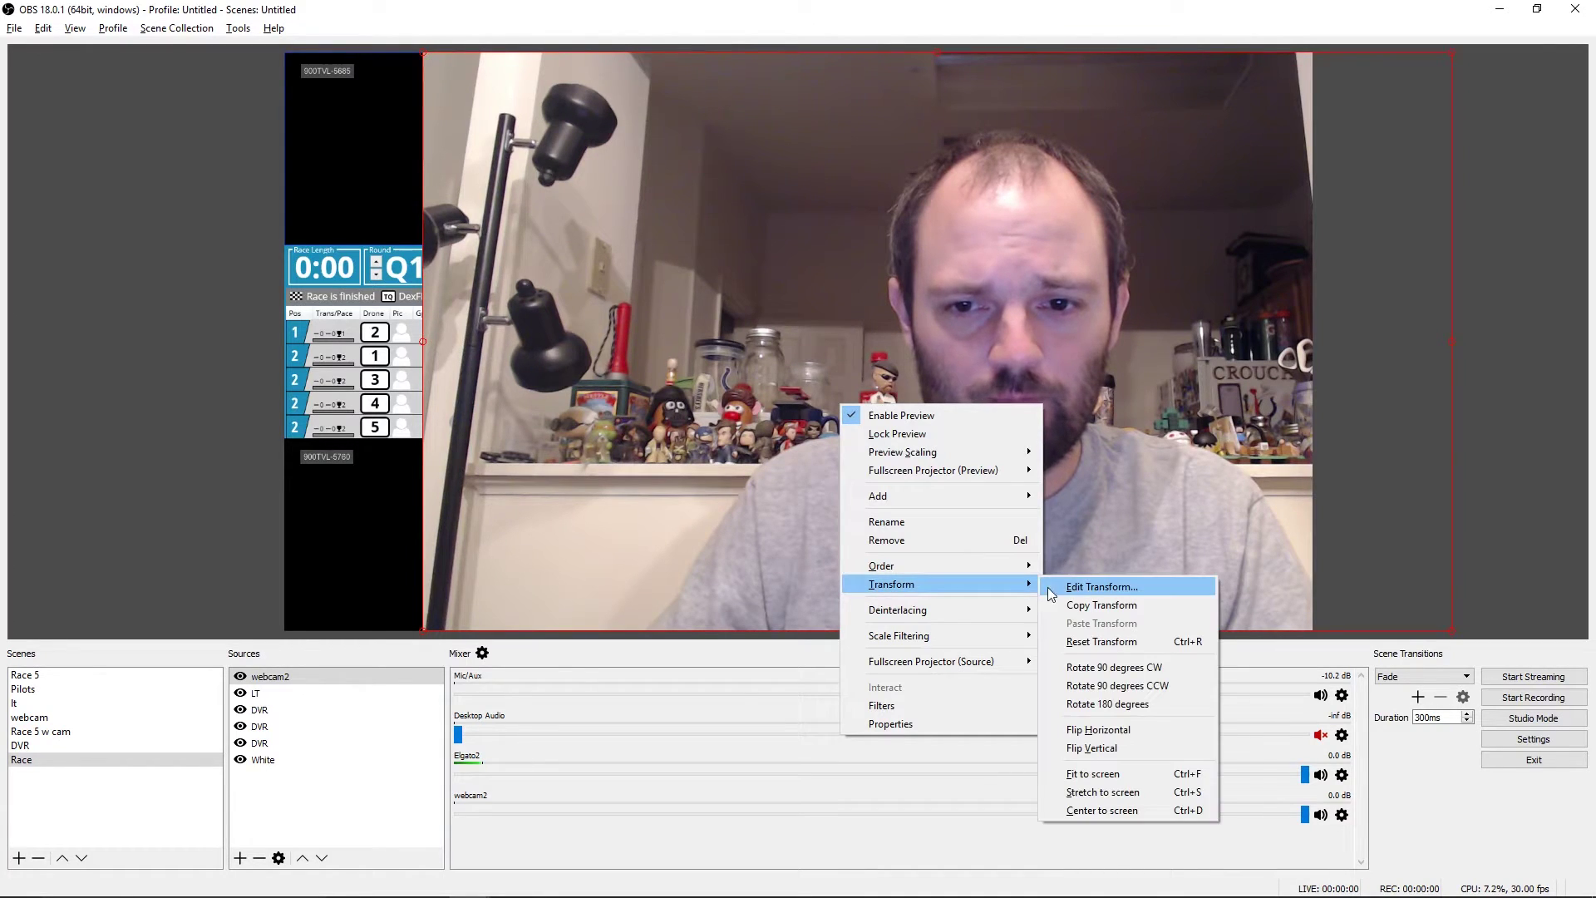
{"action": "left_click", "coordinate": [1080, 588]}
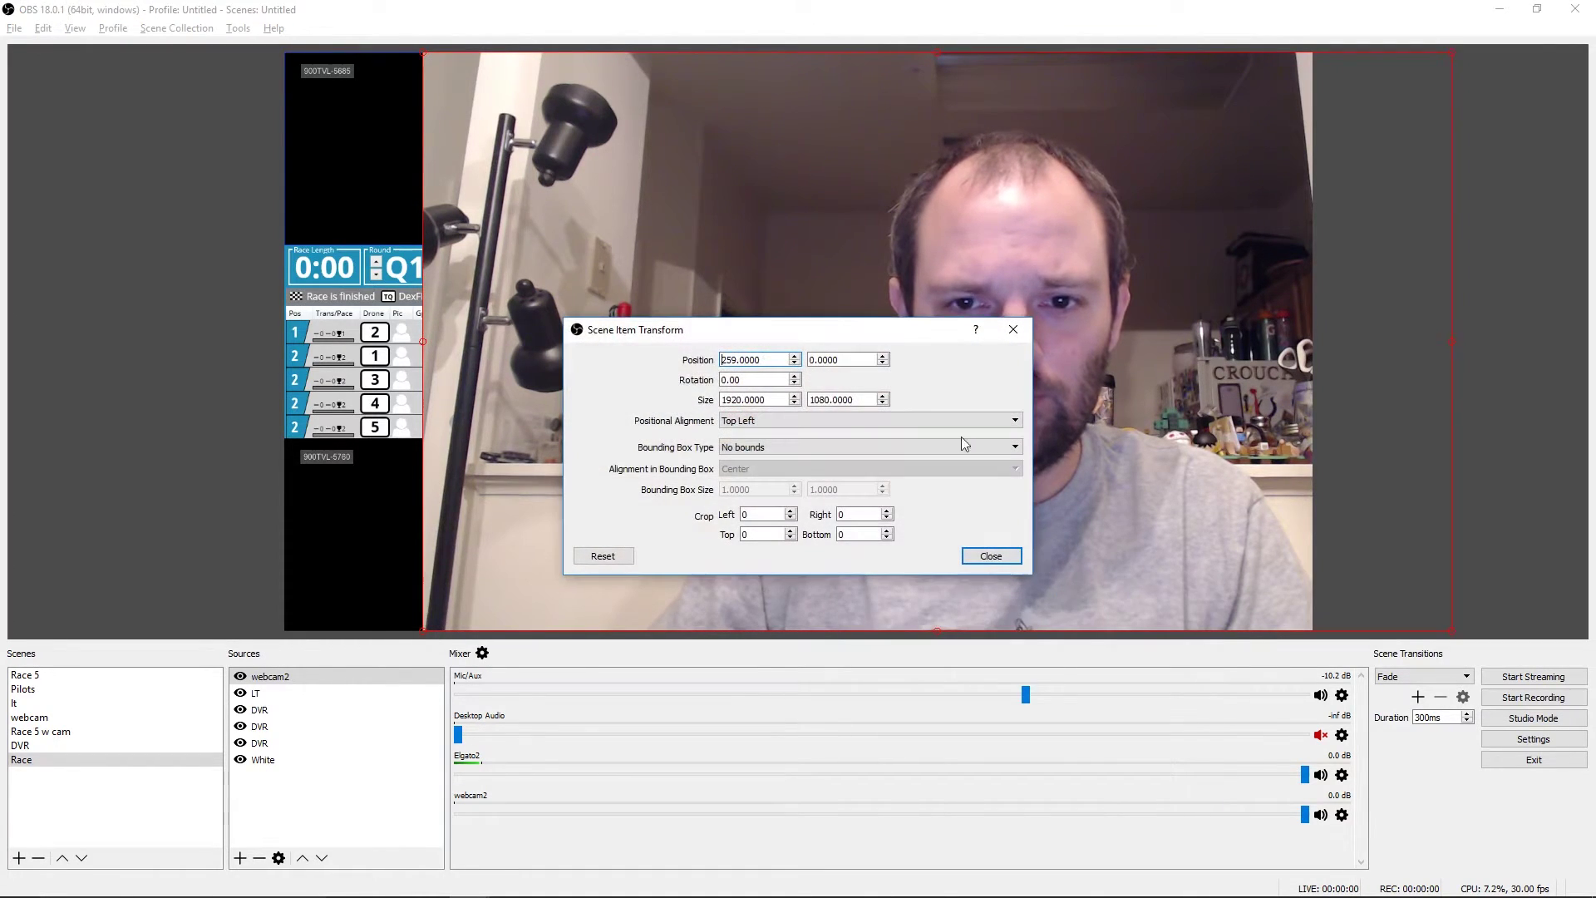
{"action": "double_click", "coordinate": [781, 398]}
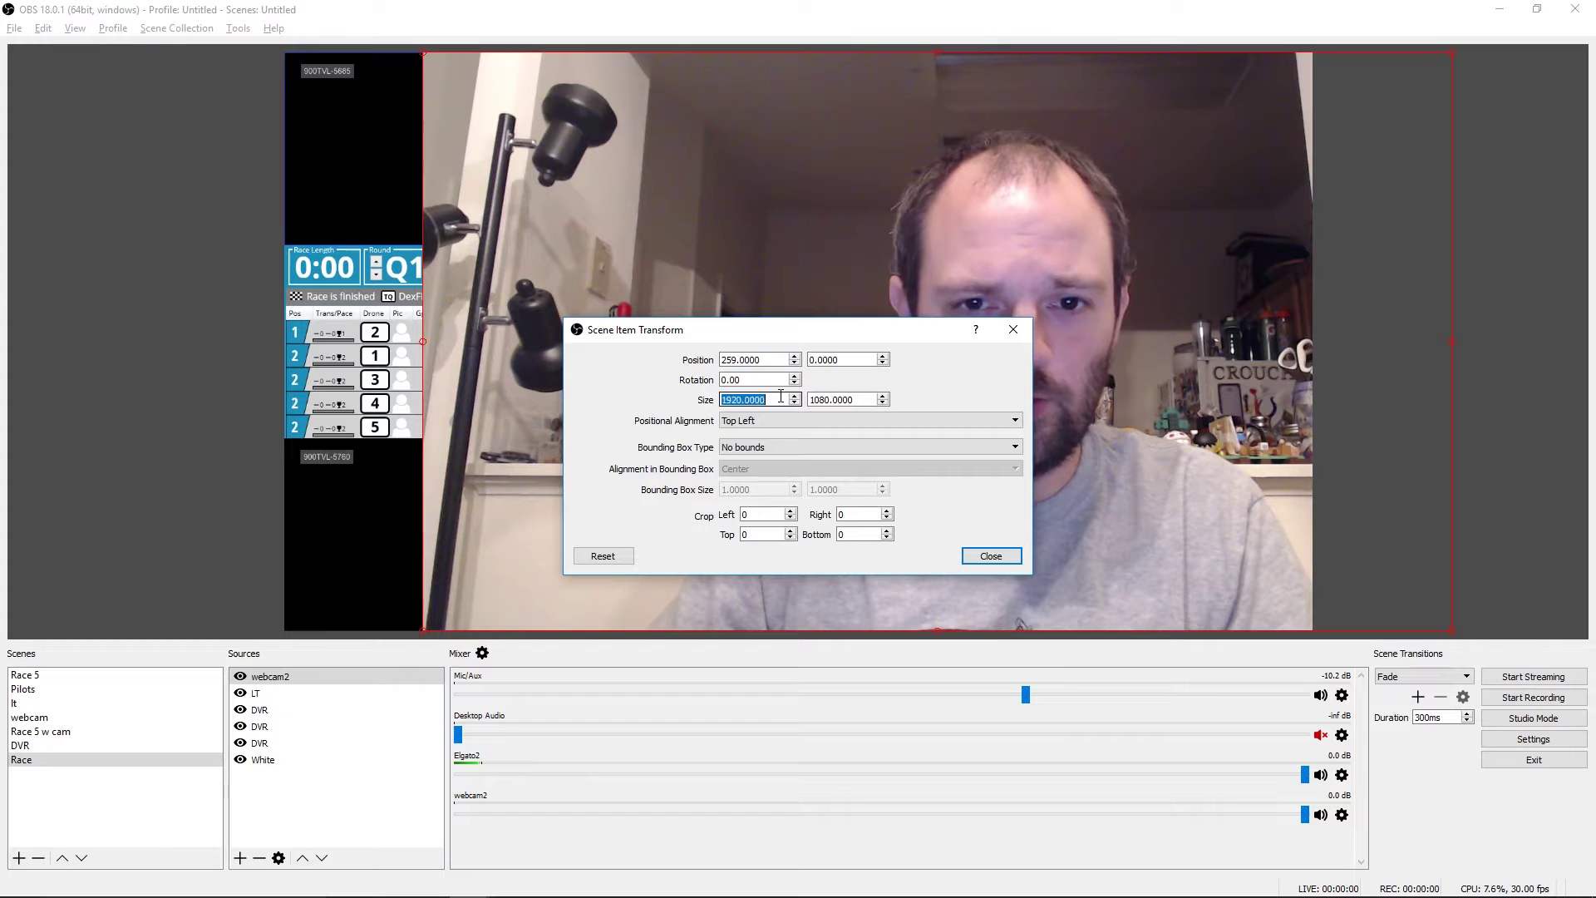
{"action": "type", "text": "128"}
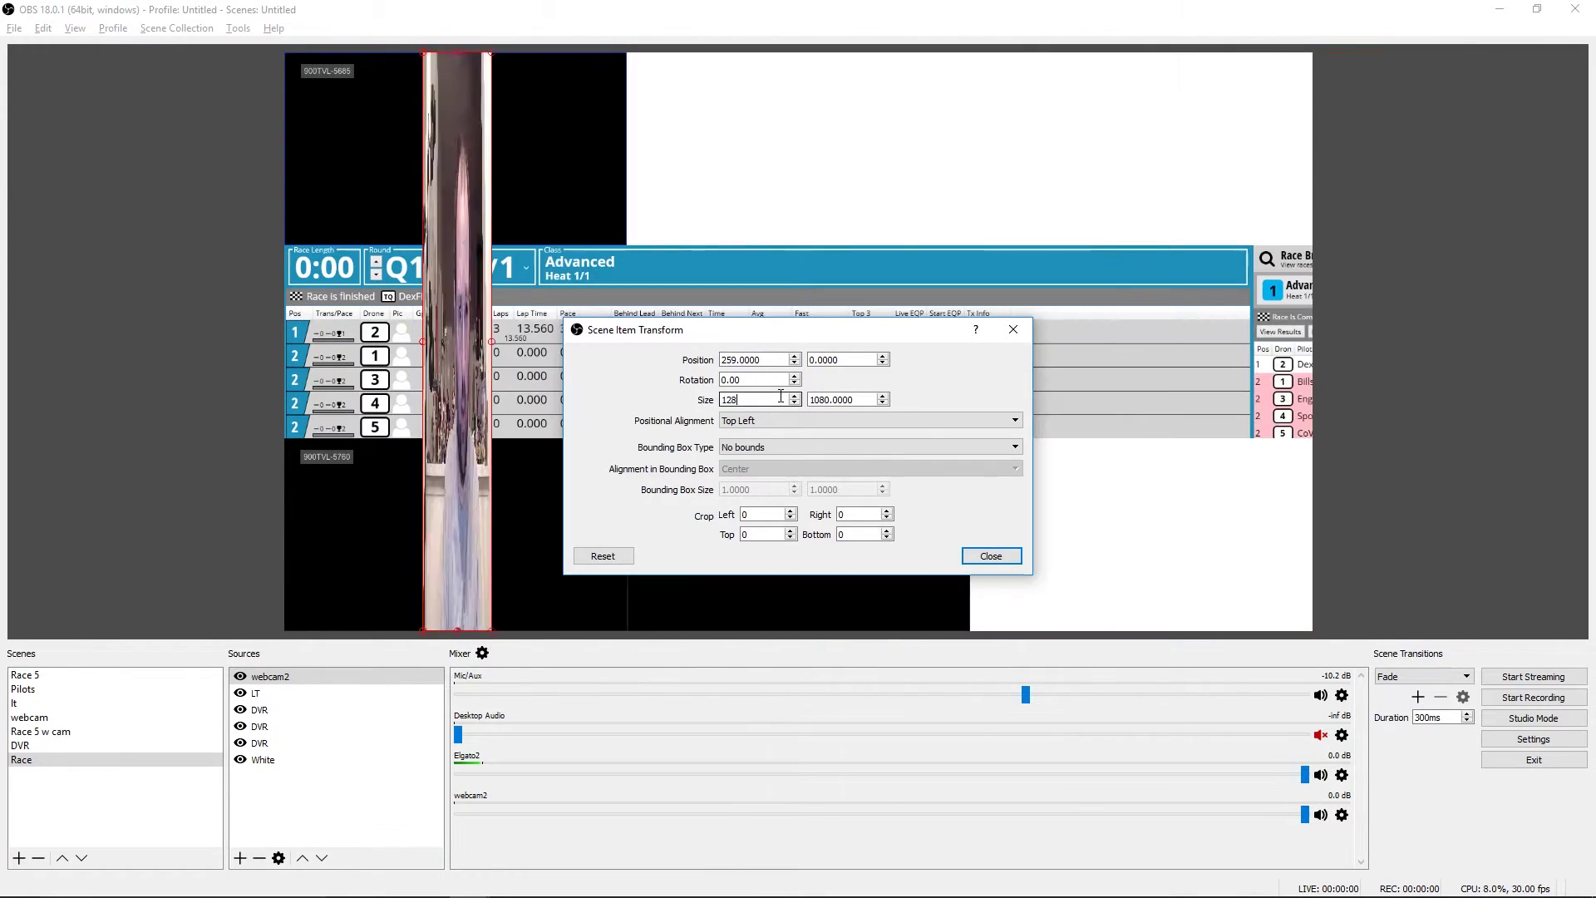
{"action": "type", "text": "0"}
{"action": "key", "text": "Tab"}
{"action": "type", "text": "72"}
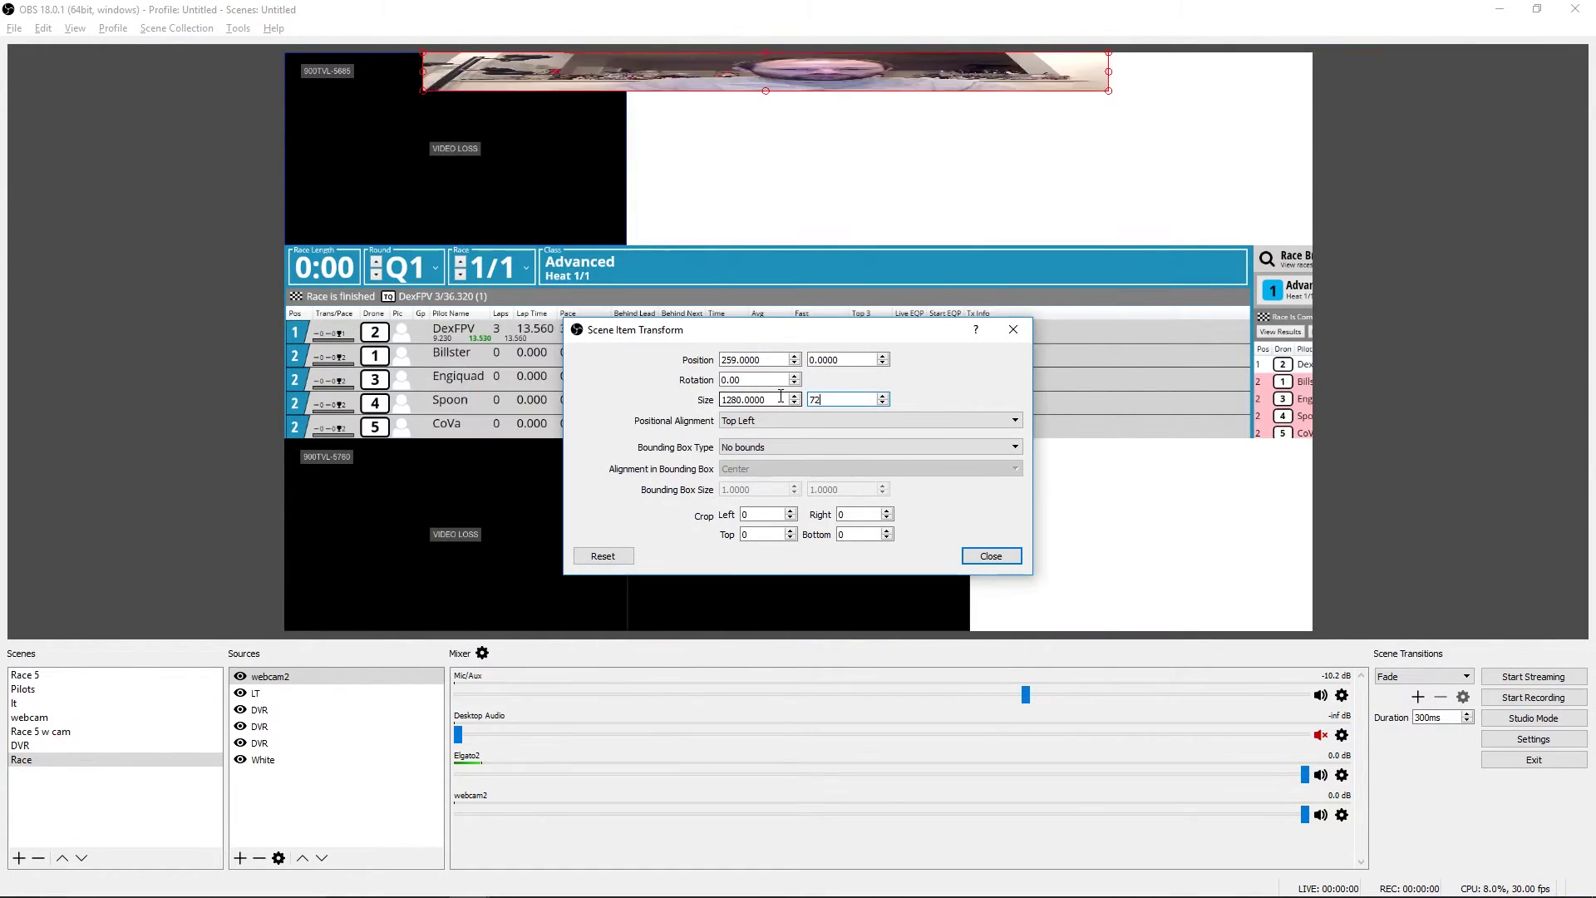
{"action": "type", "text": "0"}
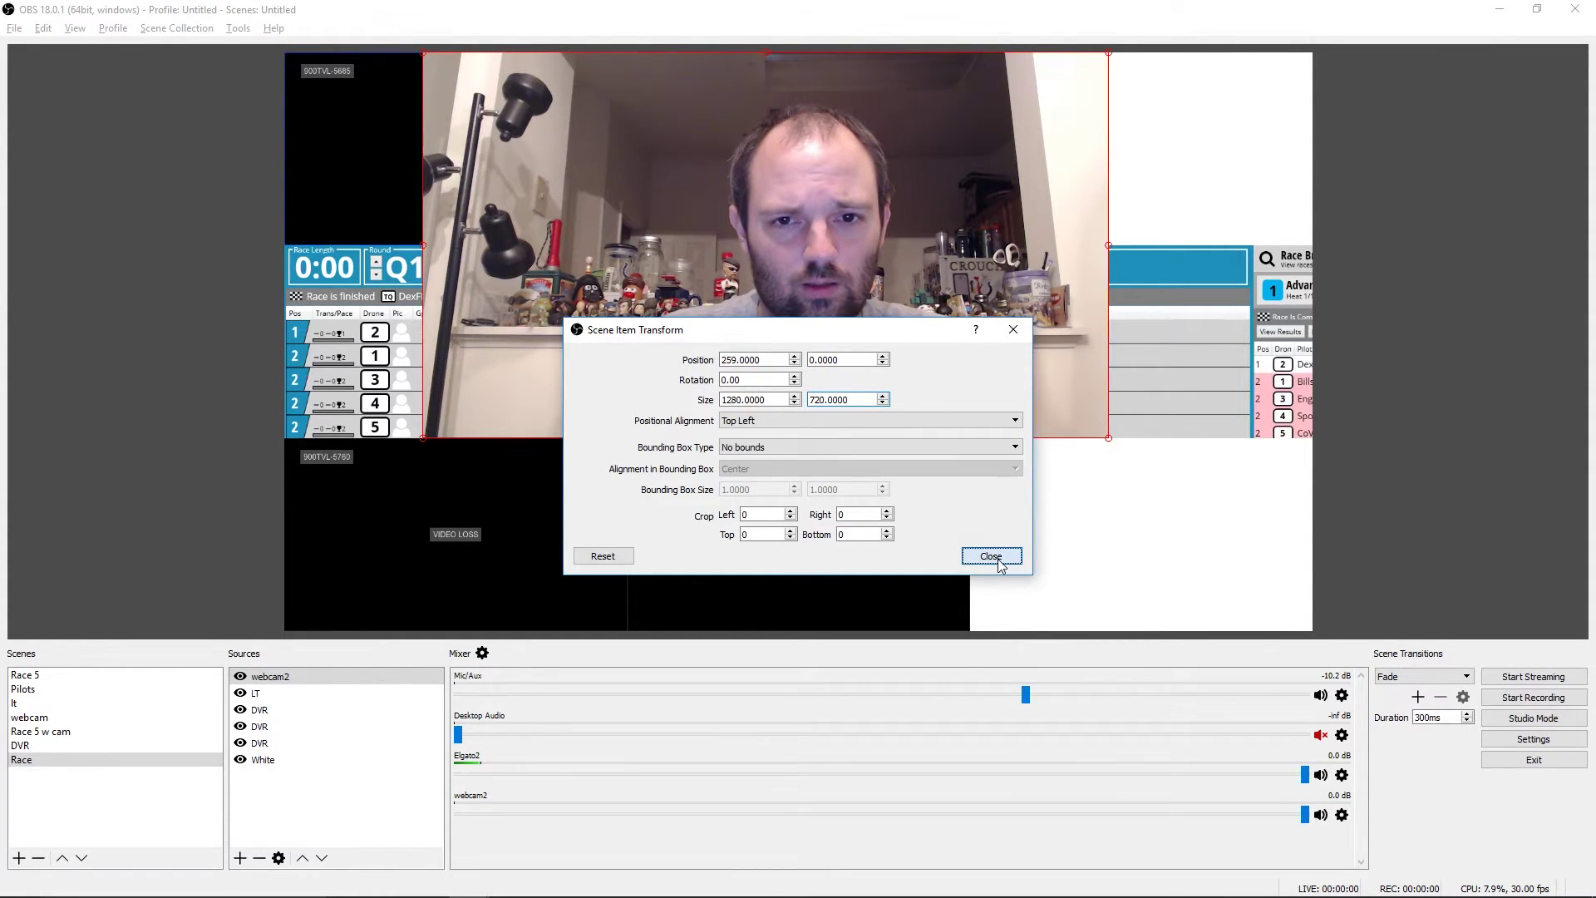
{"action": "left_click", "coordinate": [1000, 565]}
Drag and resize the webcam into the top-middle slot above the timing table.
{"action": "left_click_drag", "start_coordinate": [748, 222], "coordinate": [948, 221]}
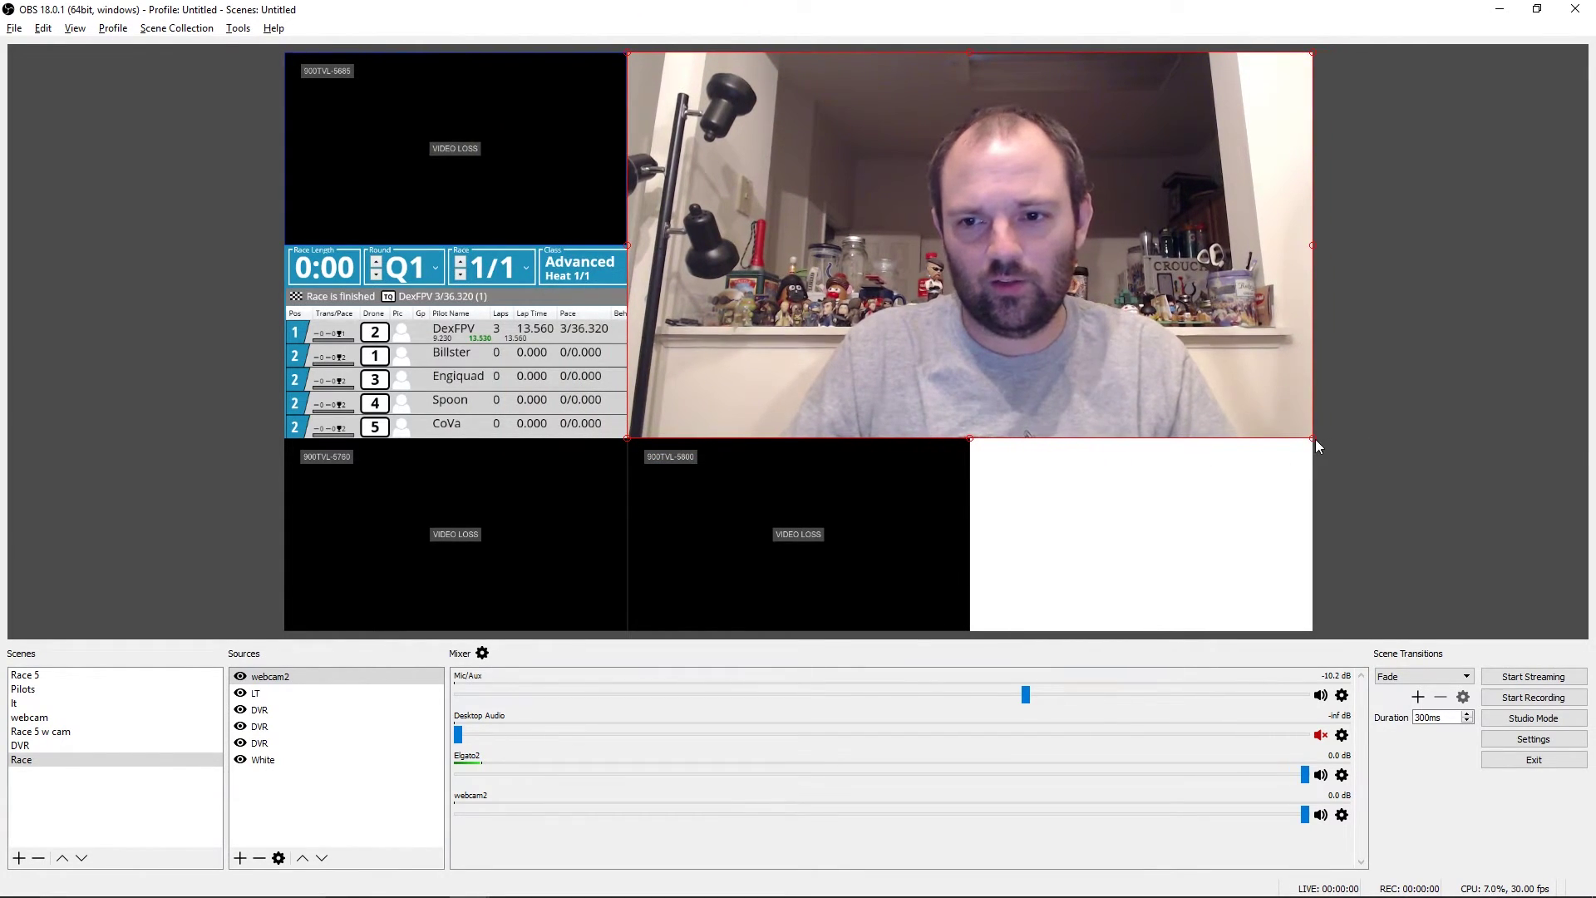
{"action": "left_click_drag", "start_coordinate": [1312, 437], "coordinate": [752, 246]}
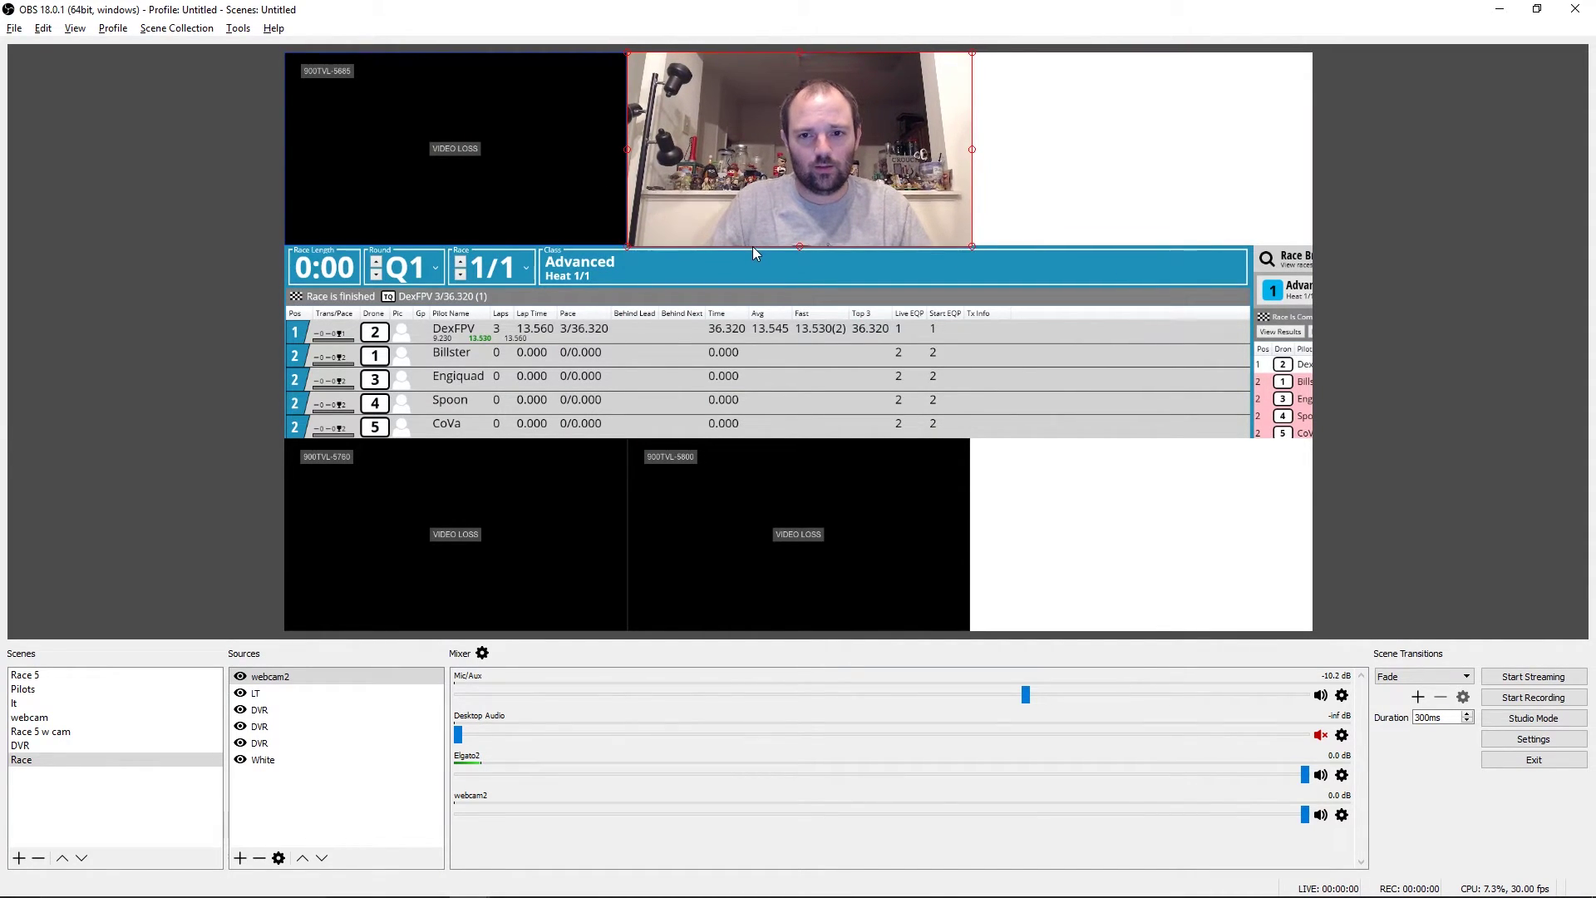
{"action": "left_click", "coordinate": [1060, 116]}
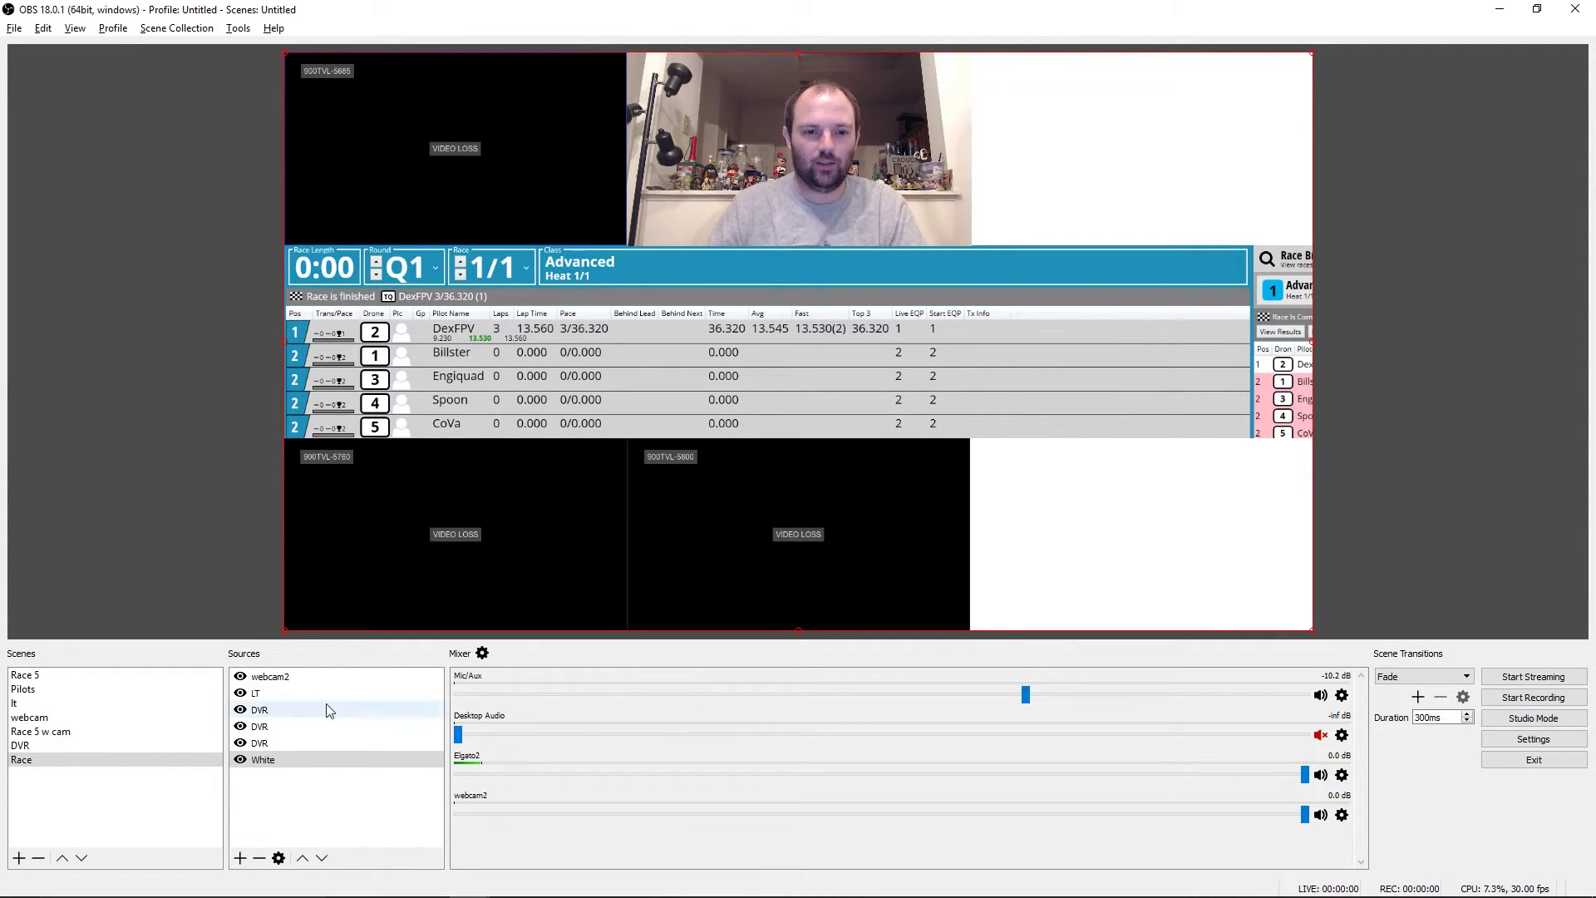
Deselect the White source and bring up the list of source types to add.
{"action": "left_click", "coordinate": [286, 791]}
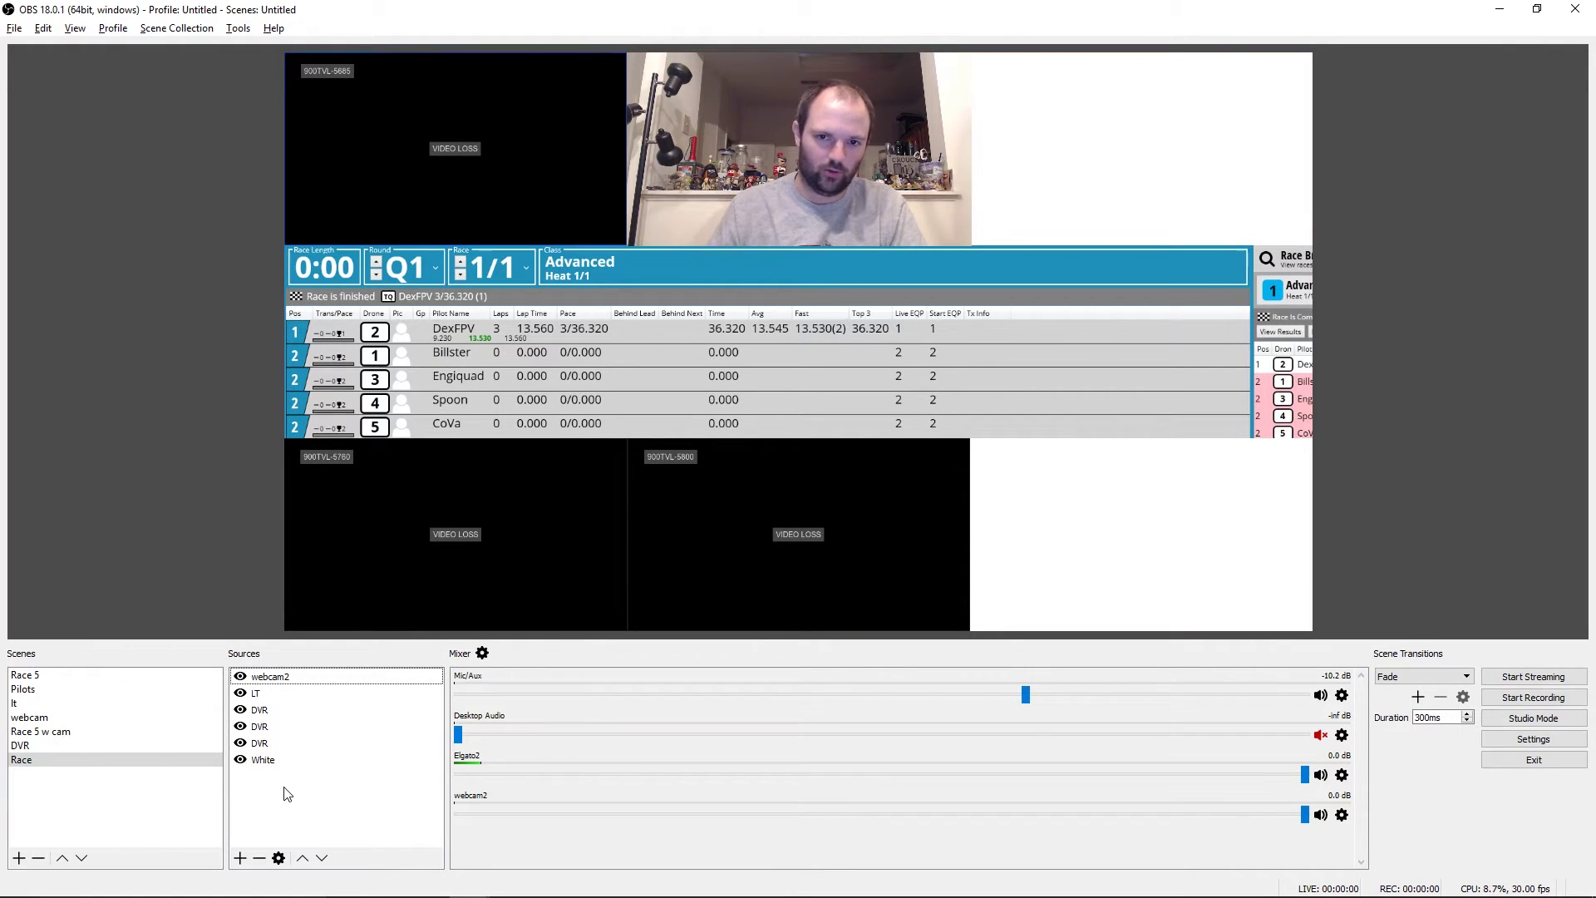
{"action": "left_click", "coordinate": [240, 858]}
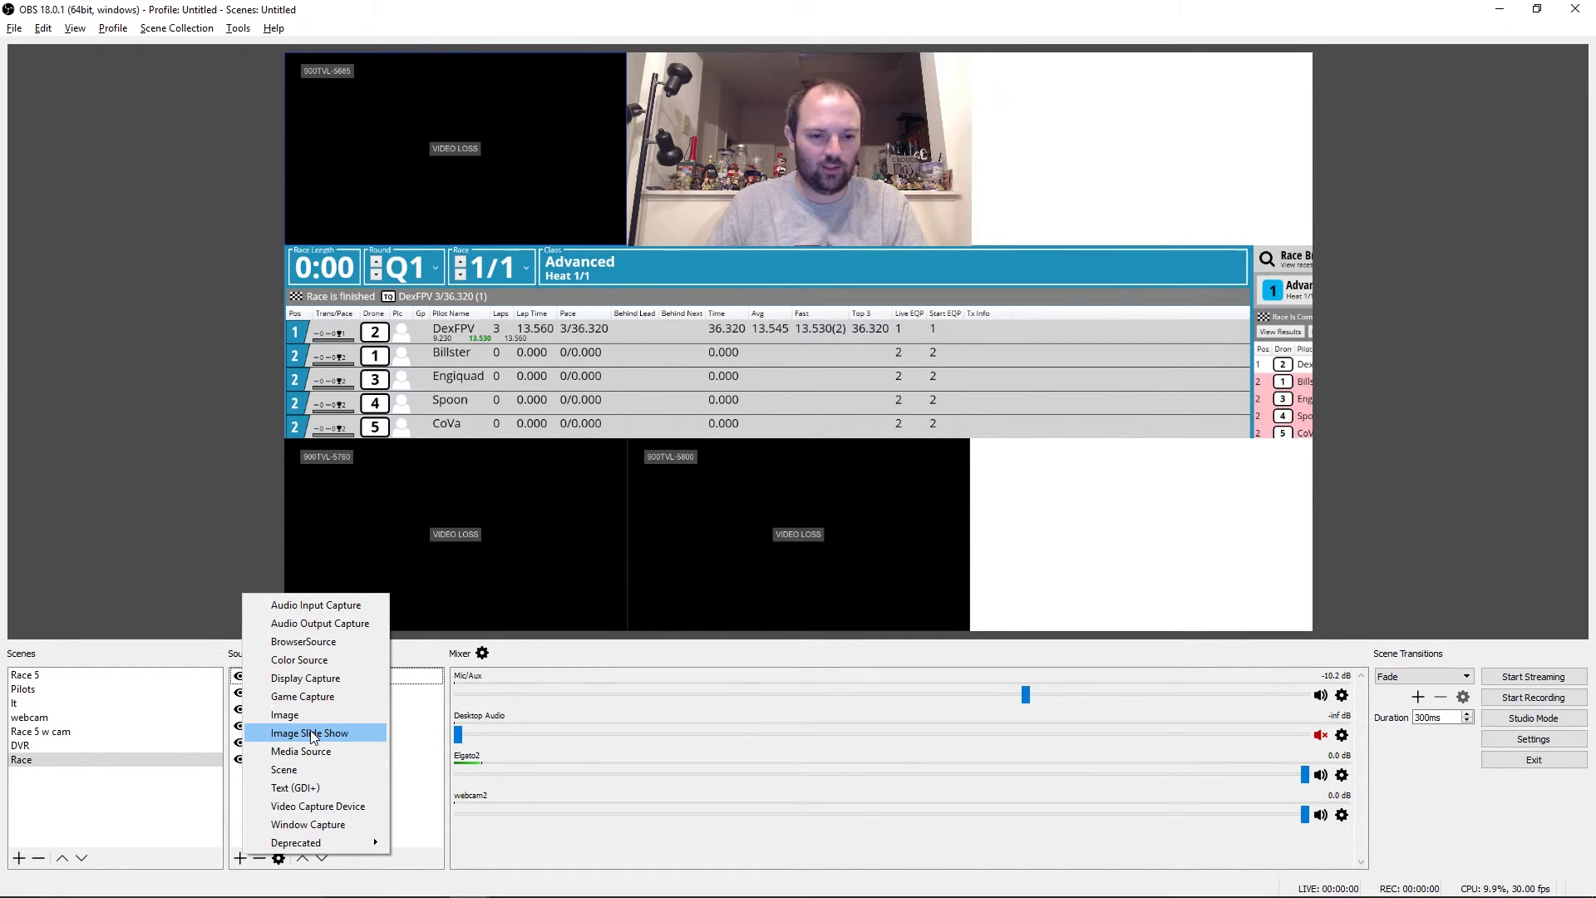
Create an Image Slide Show source with Fade transition and 5000 ms between slides.
{"action": "left_click", "coordinate": [313, 733]}
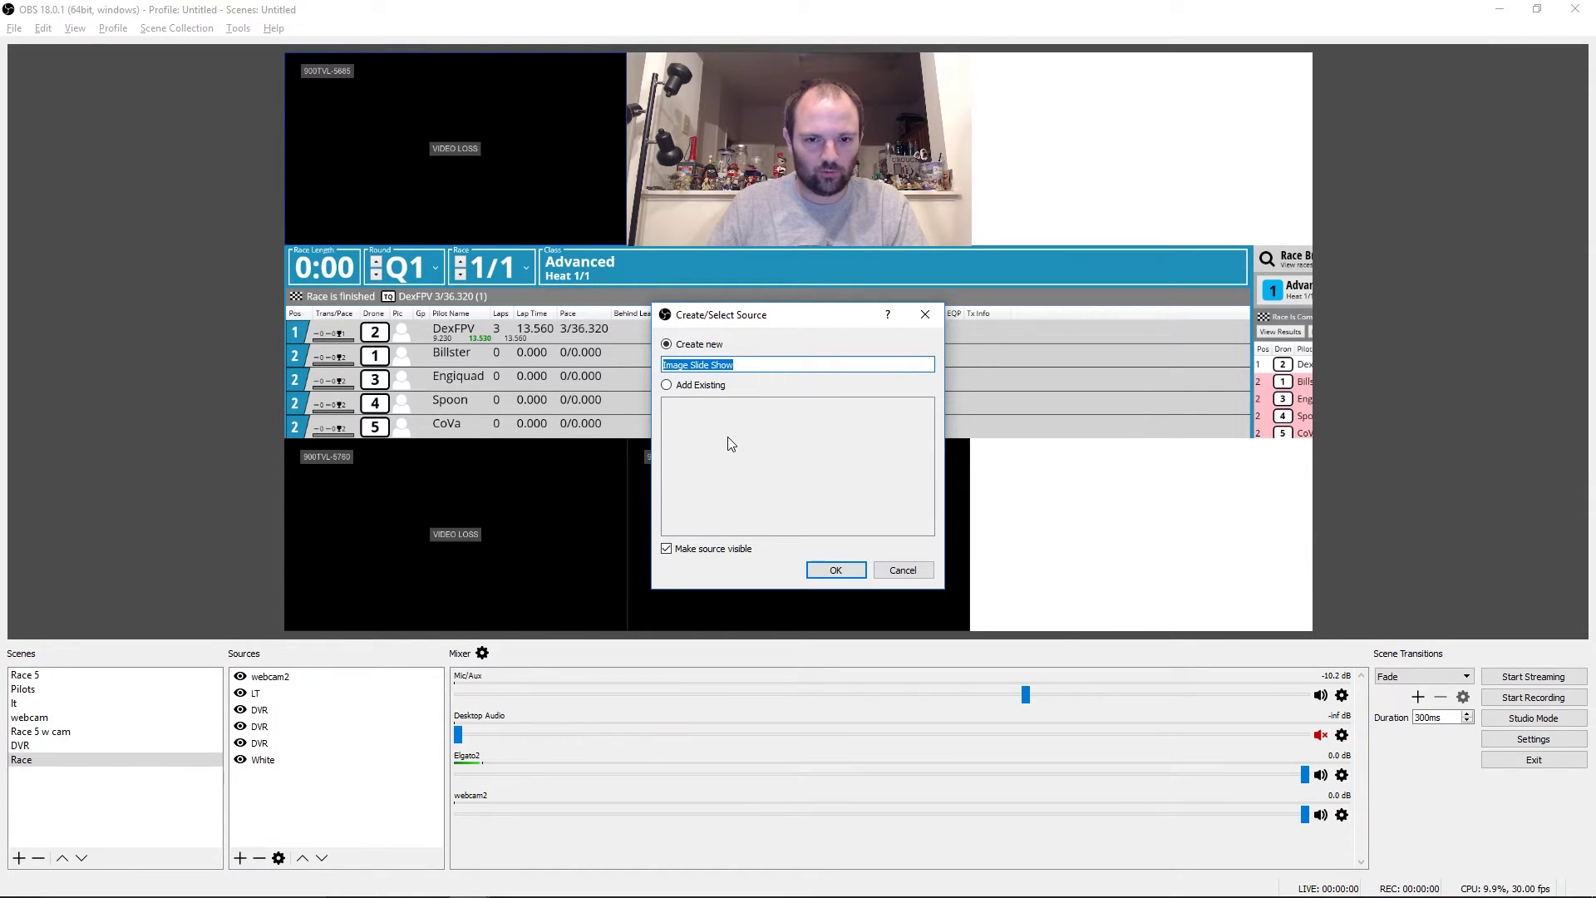
{"action": "left_click", "coordinate": [831, 570]}
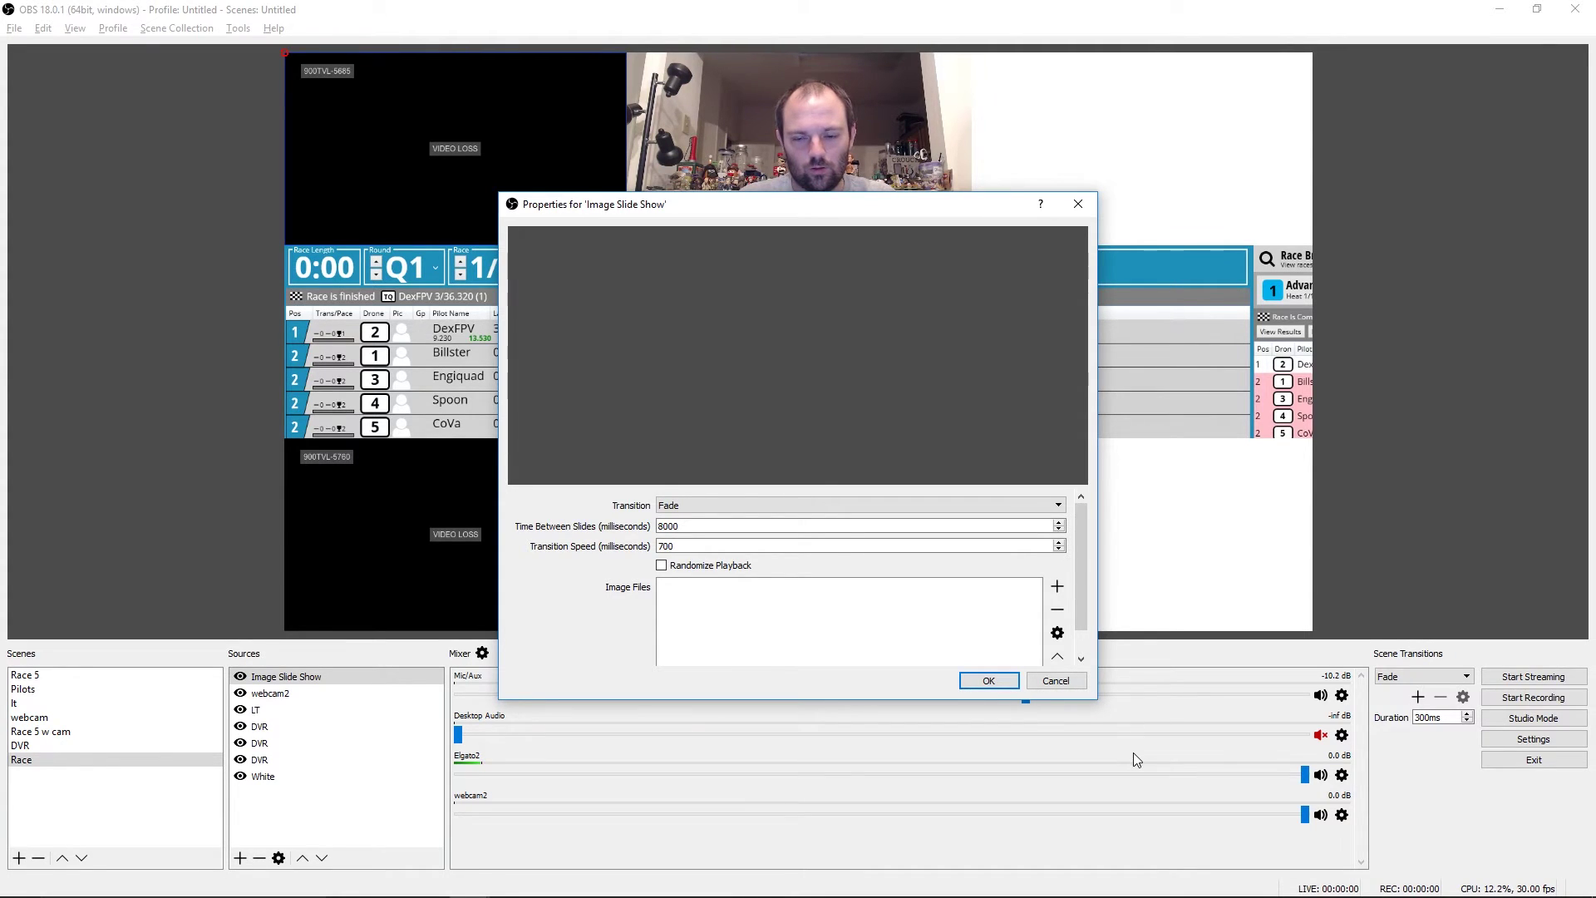
{"action": "left_click_drag", "start_coordinate": [1069, 704], "coordinate": [1085, 851]}
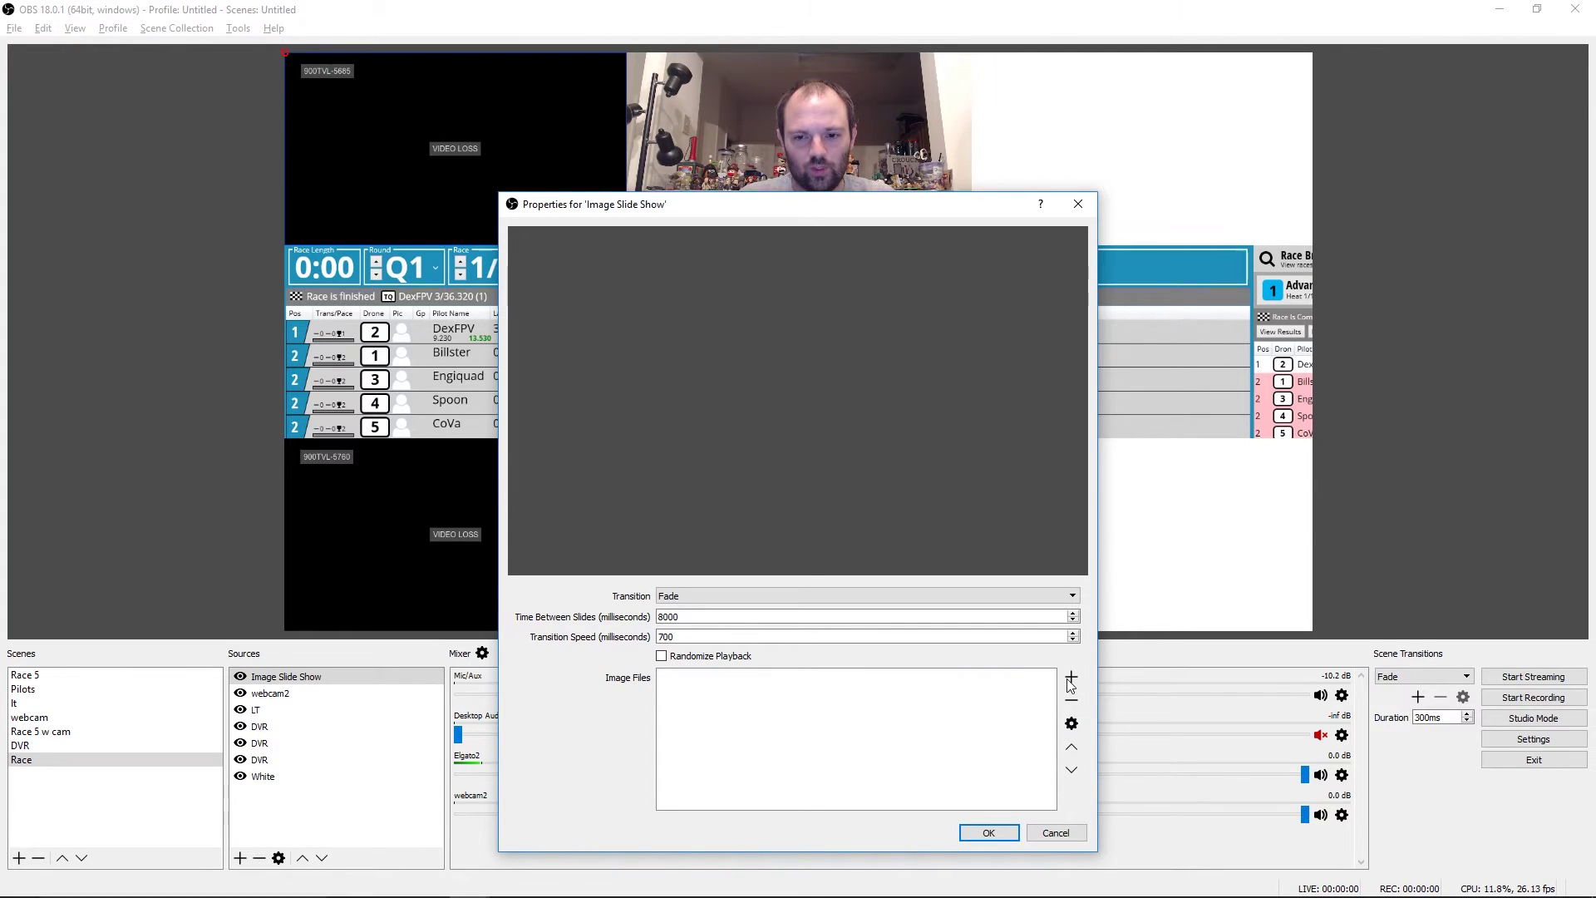
{"action": "left_click", "coordinate": [667, 596]}
{"action": "left_click", "coordinate": [667, 596]}
{"action": "left_click", "coordinate": [677, 615]}
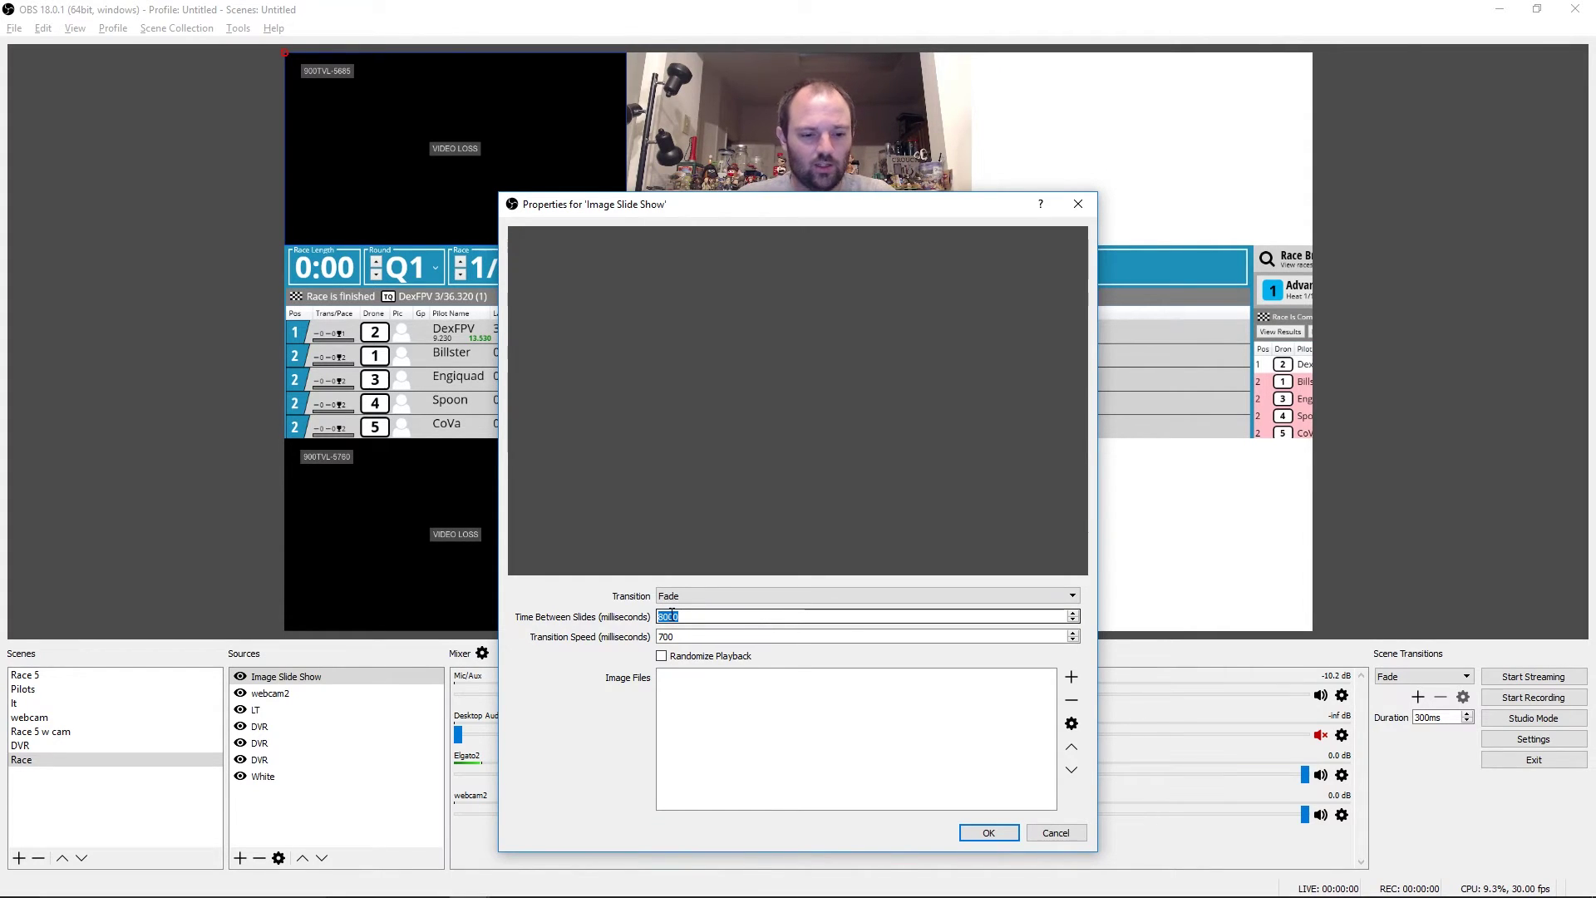
{"action": "type", "text": "5000"}
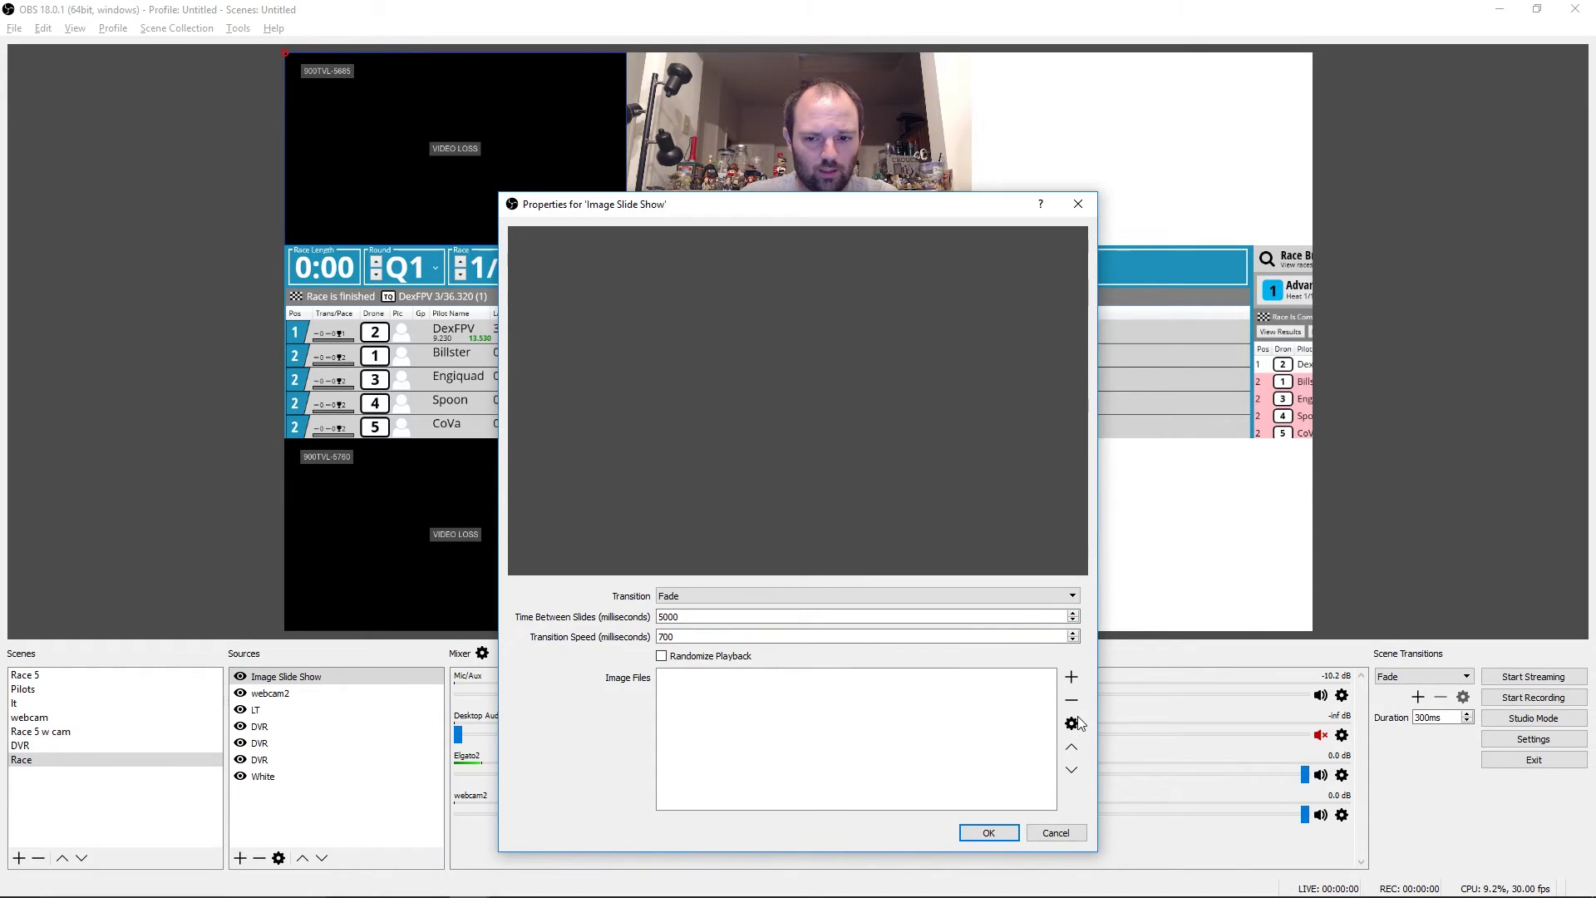
Add MQR_logo_square and multigp-logo from Downloads to the slideshow and confirm.
{"action": "left_click", "coordinate": [1072, 676]}
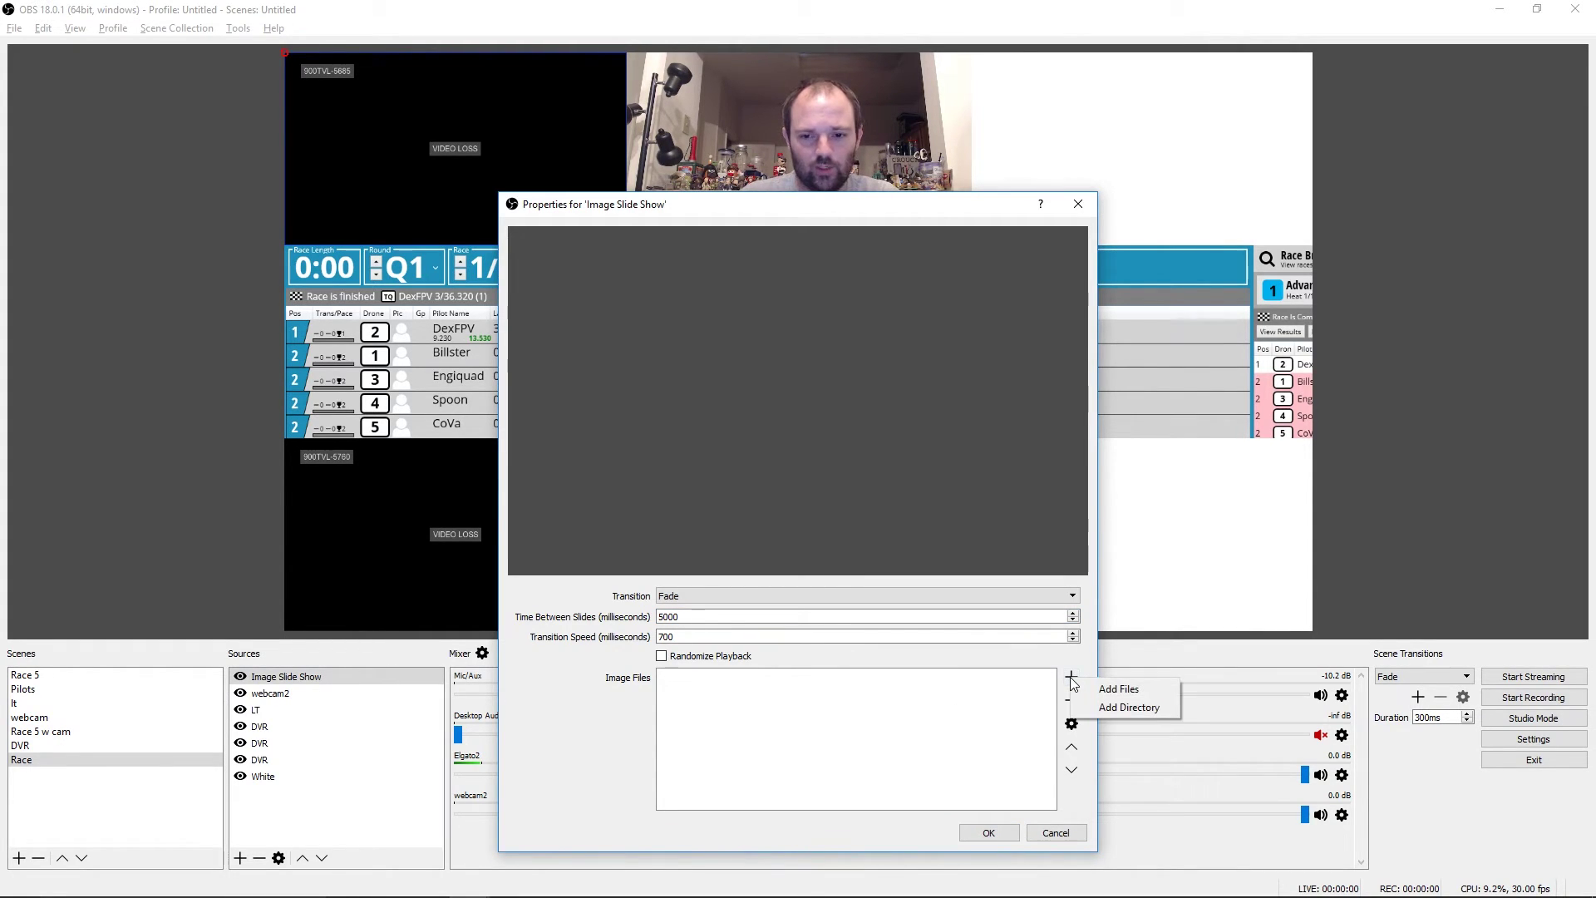
{"action": "left_click", "coordinate": [1115, 696]}
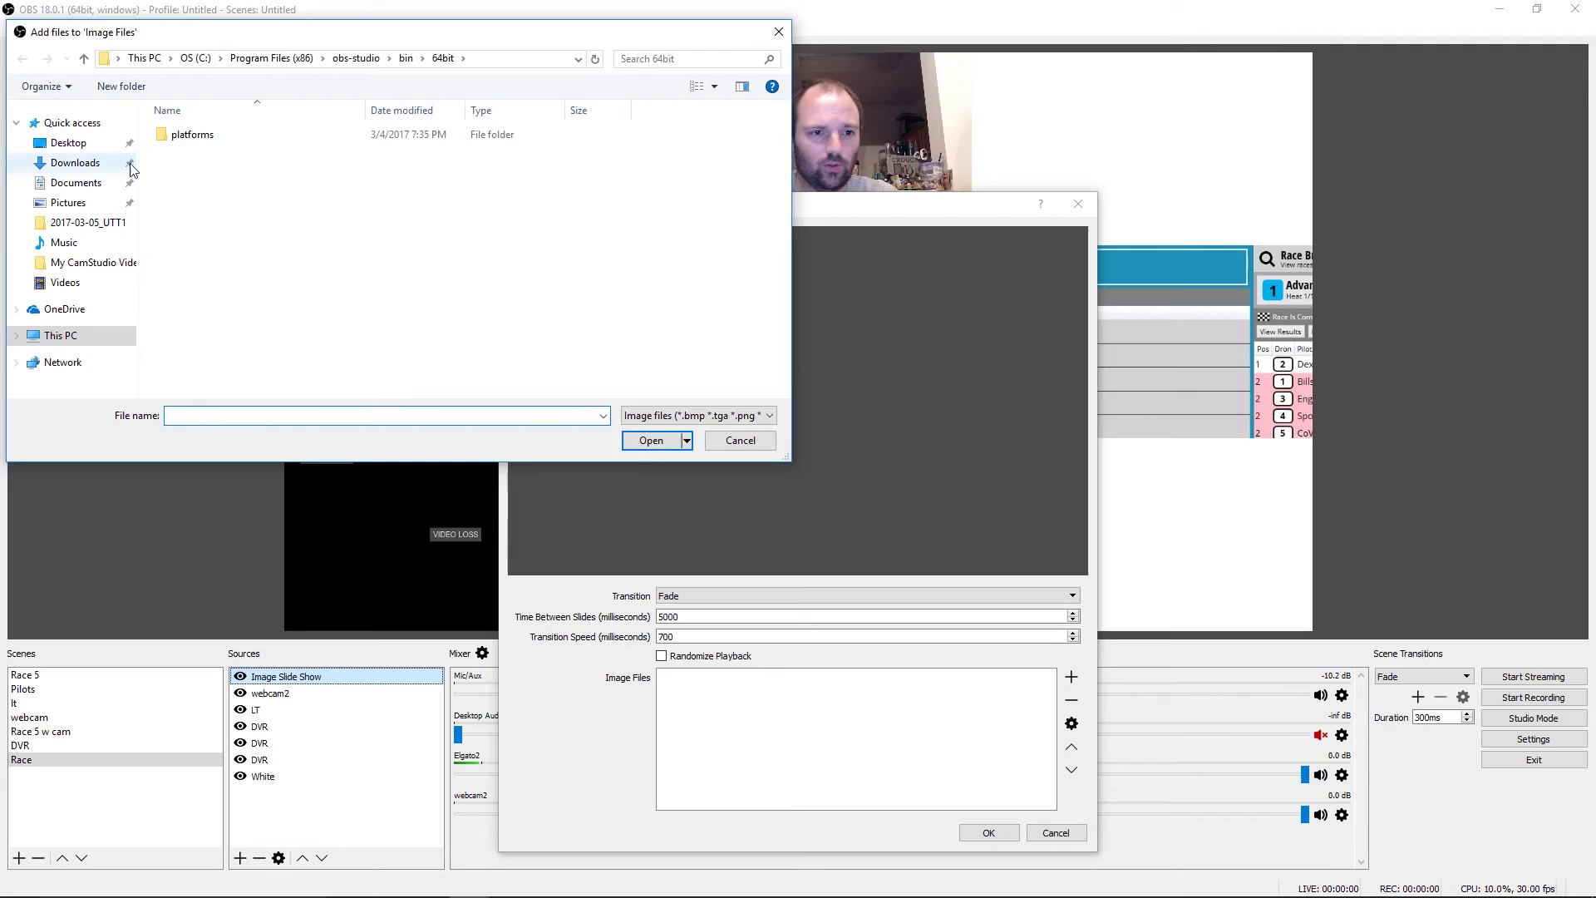
{"action": "left_click", "coordinate": [73, 163]}
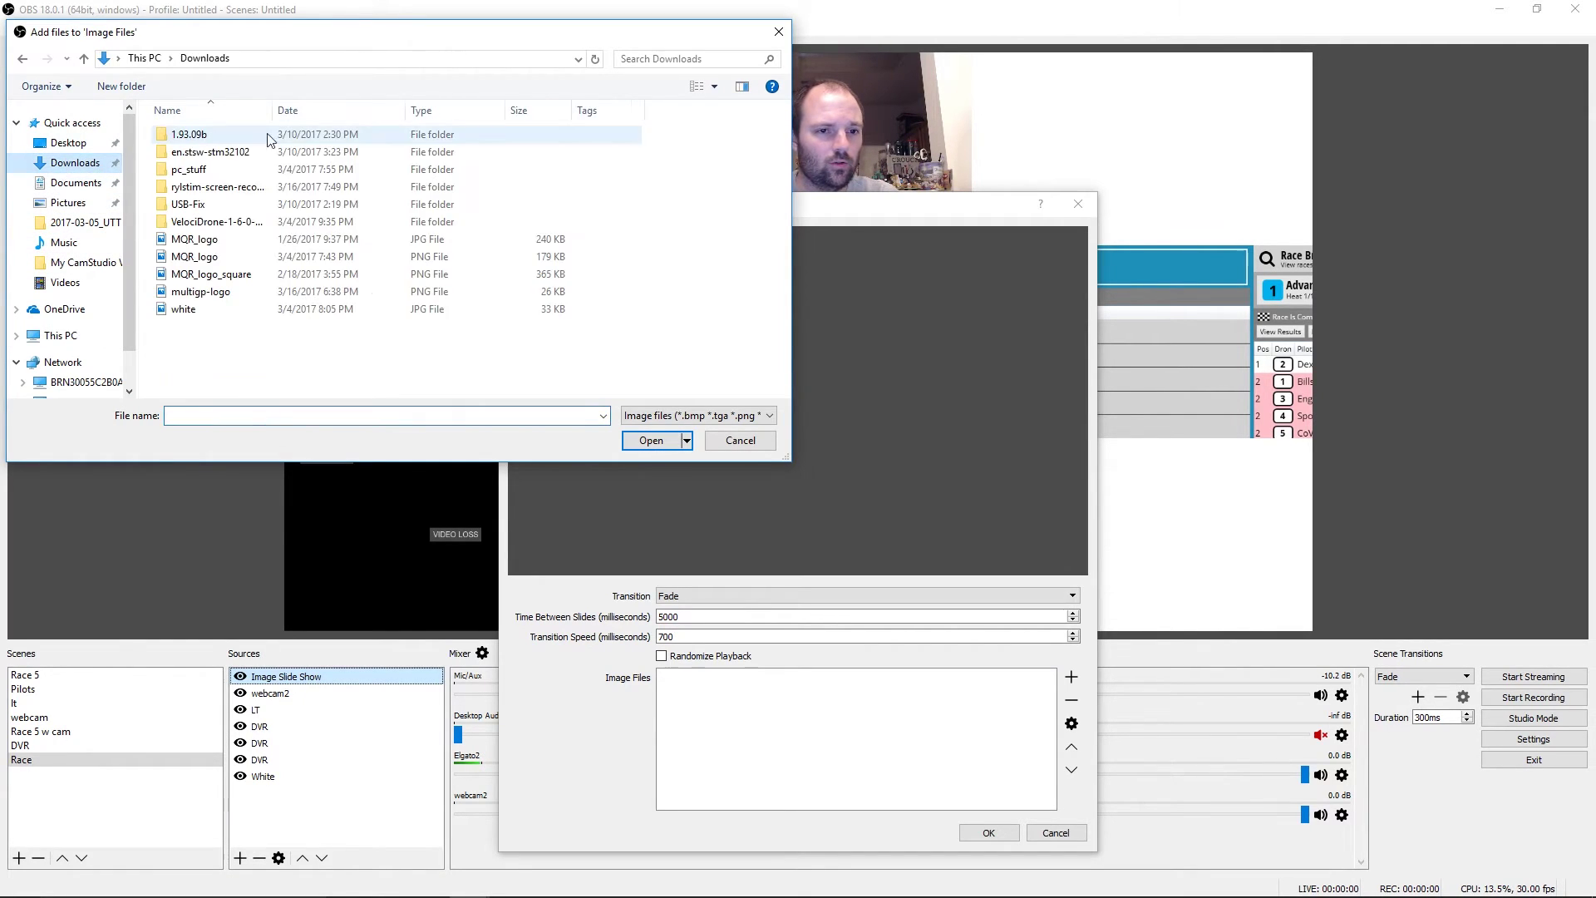
{"action": "left_click", "coordinate": [211, 276]}
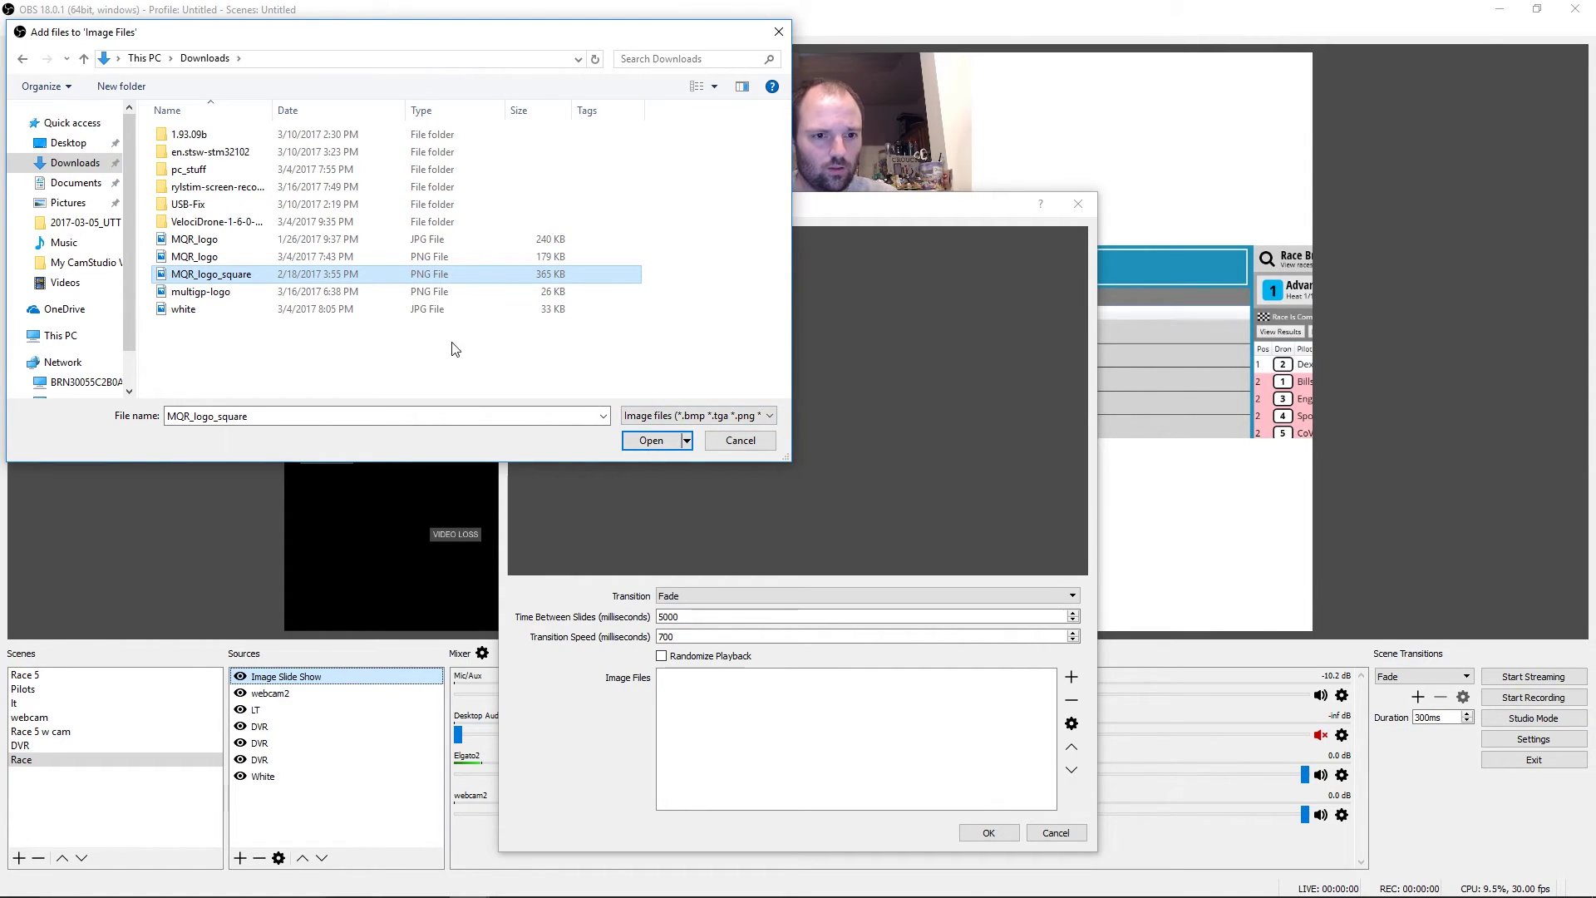
{"action": "left_click", "coordinate": [247, 293], "text": "ctrl"}
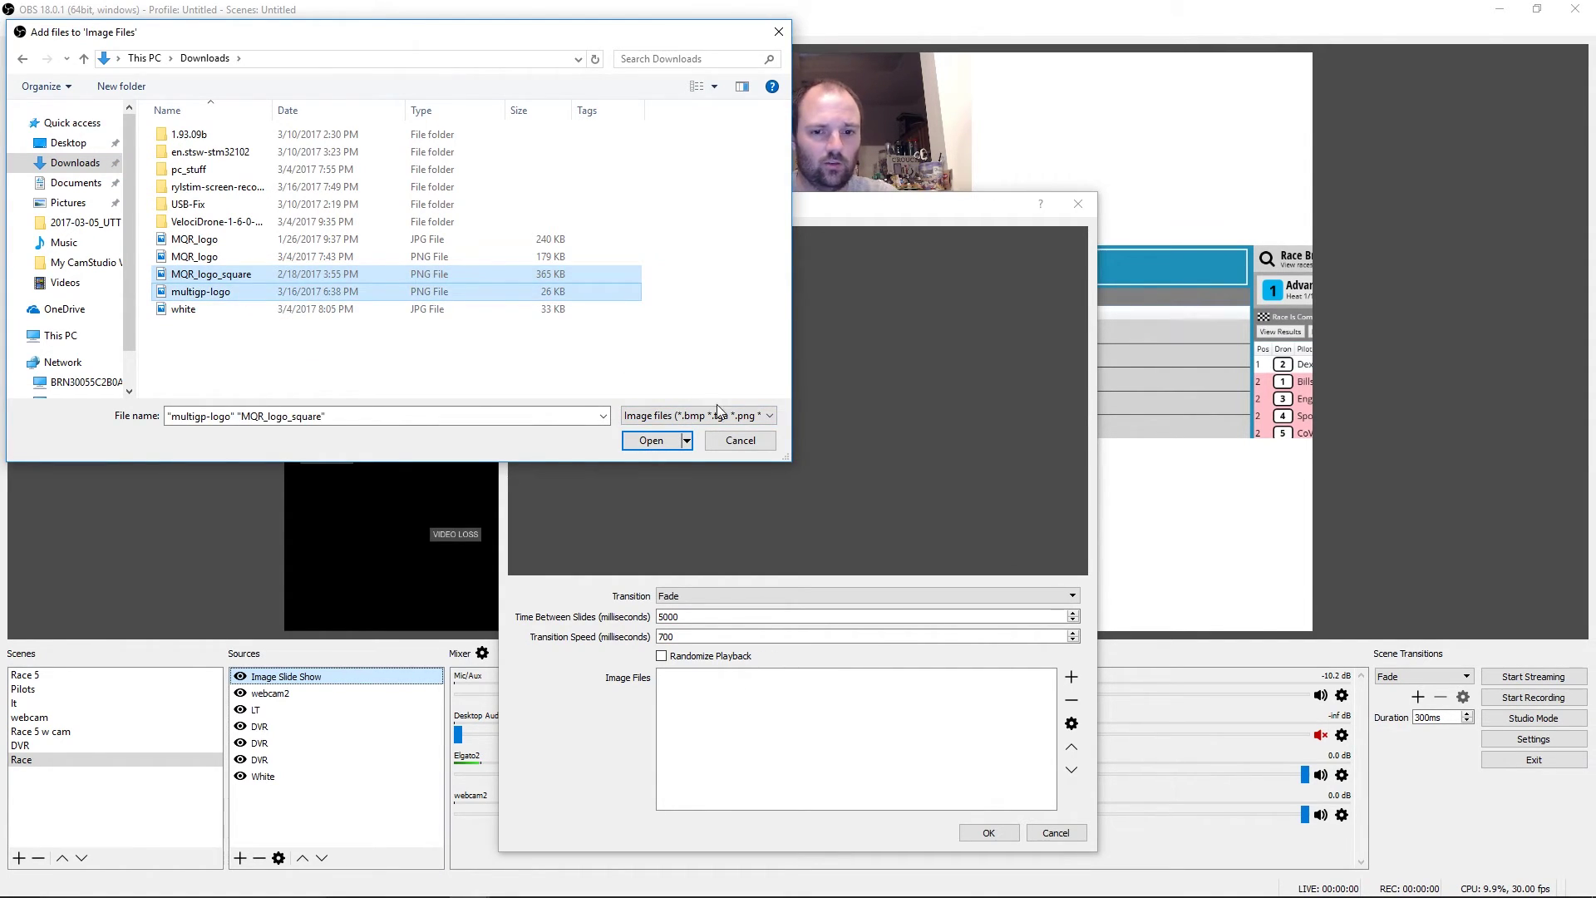
{"action": "left_click", "coordinate": [651, 440]}
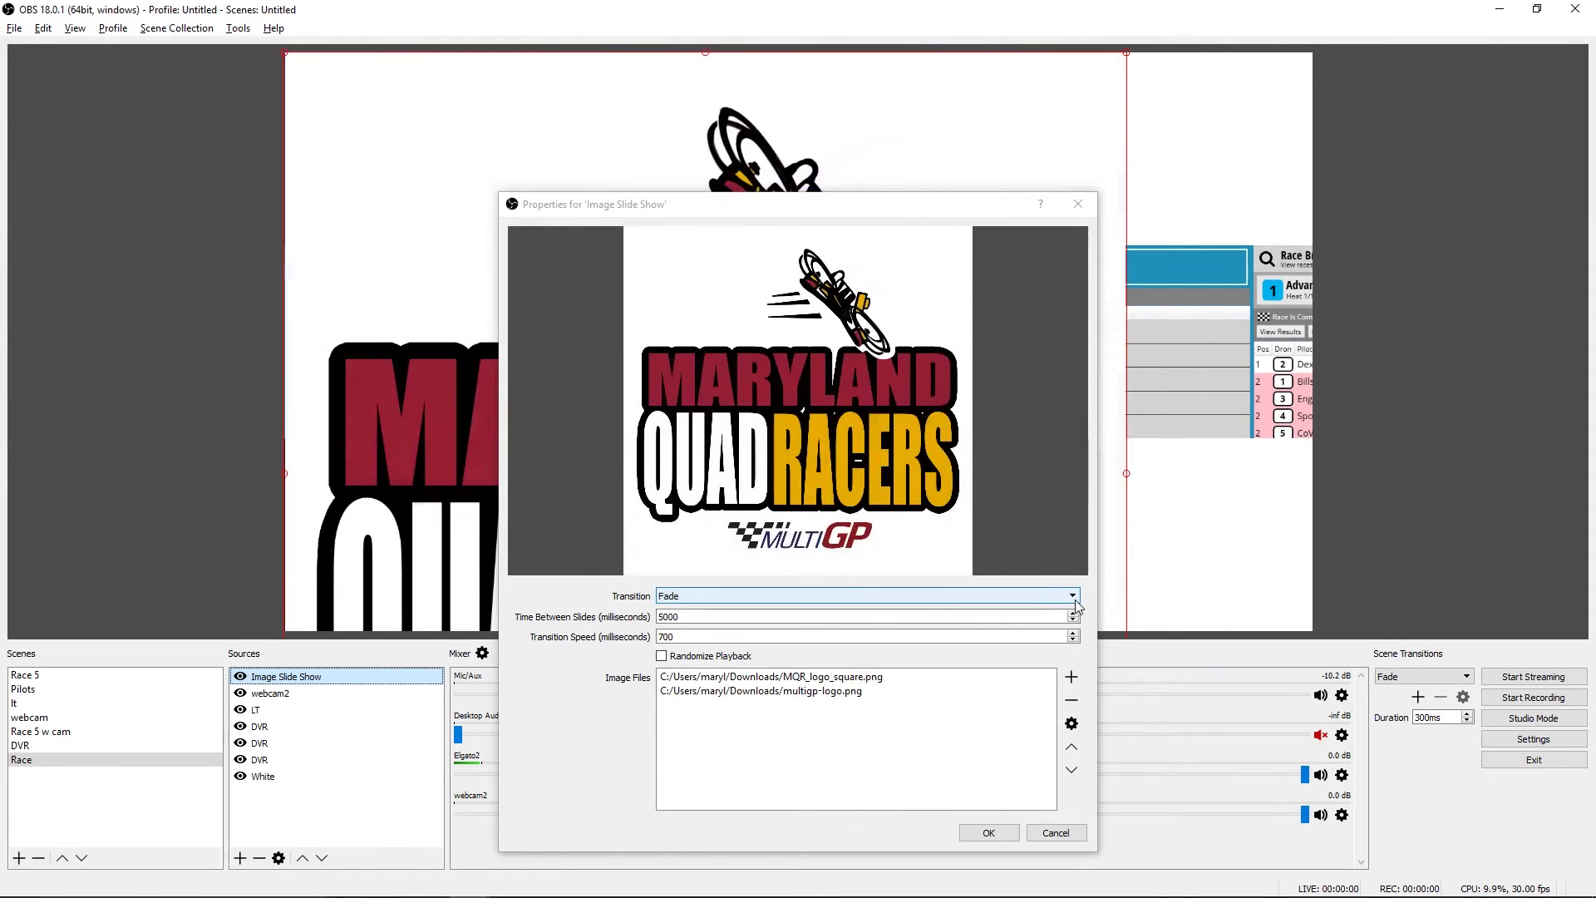
{"action": "left_click", "coordinate": [991, 834]}
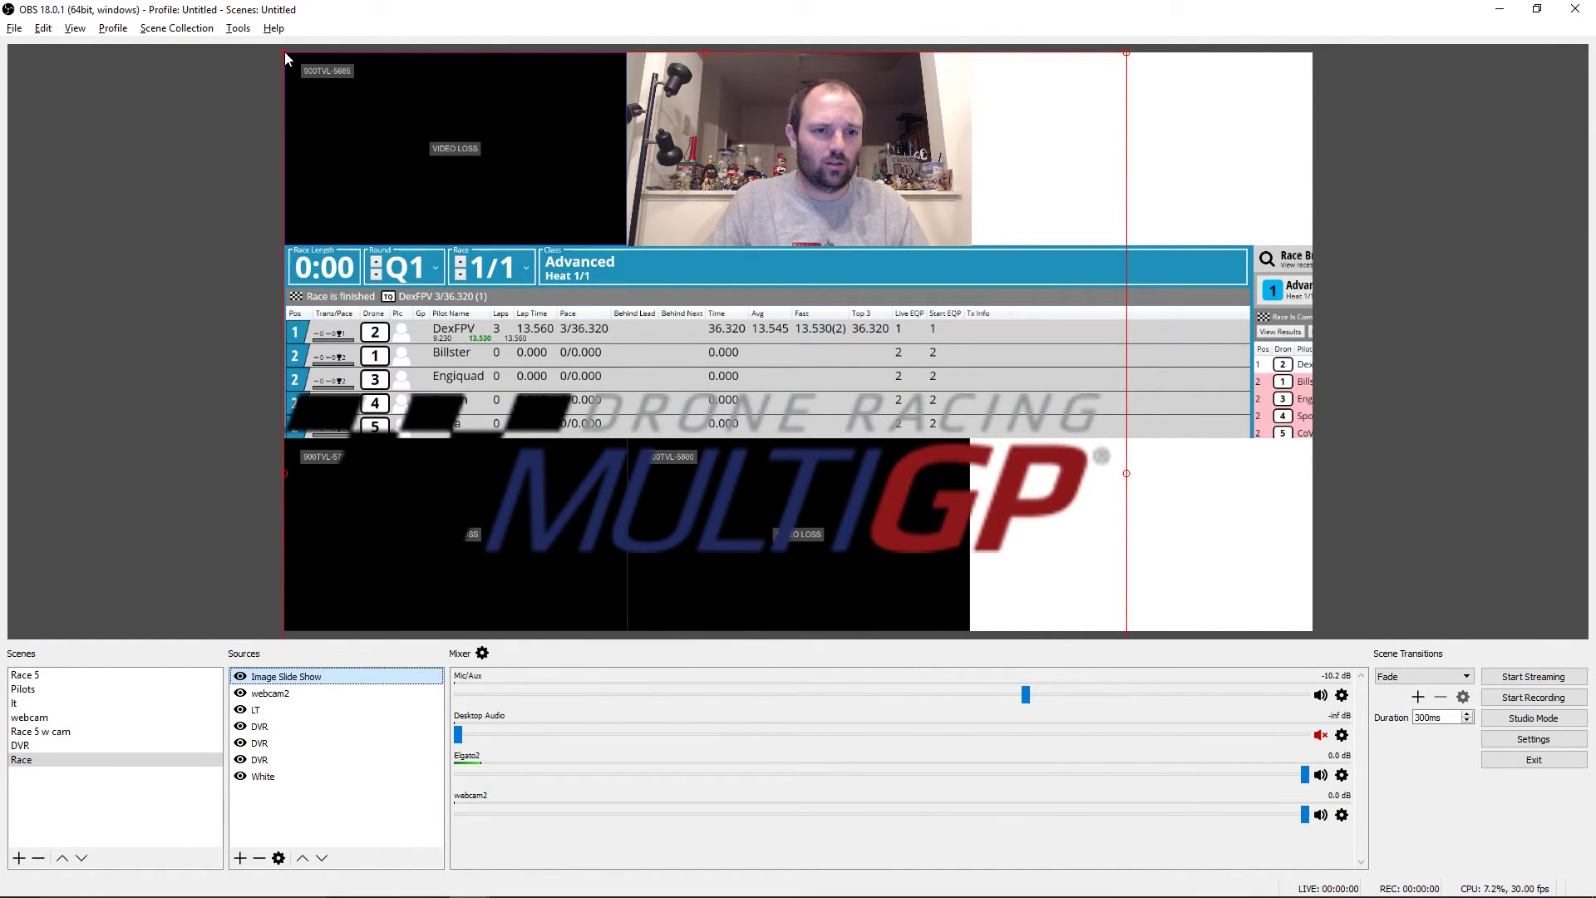
Shrink the logo slideshow to a small square at the right, beside the LiveTime table.
{"action": "left_click_drag", "start_coordinate": [284, 51], "coordinate": [807, 575]}
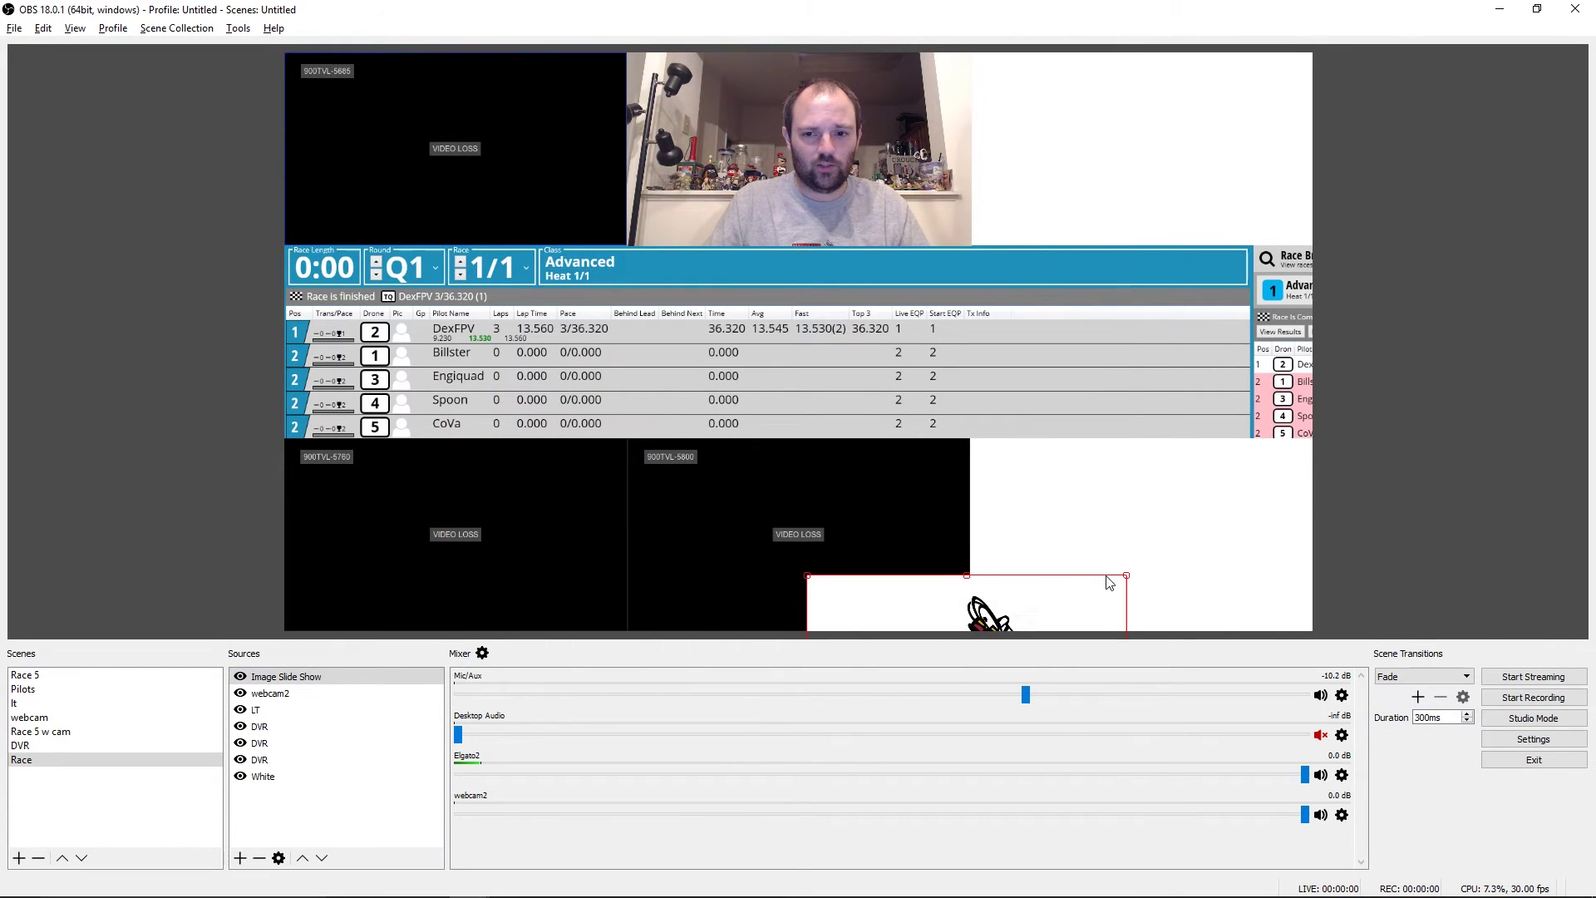
{"action": "left_click_drag", "start_coordinate": [1110, 583], "coordinate": [1235, 250]}
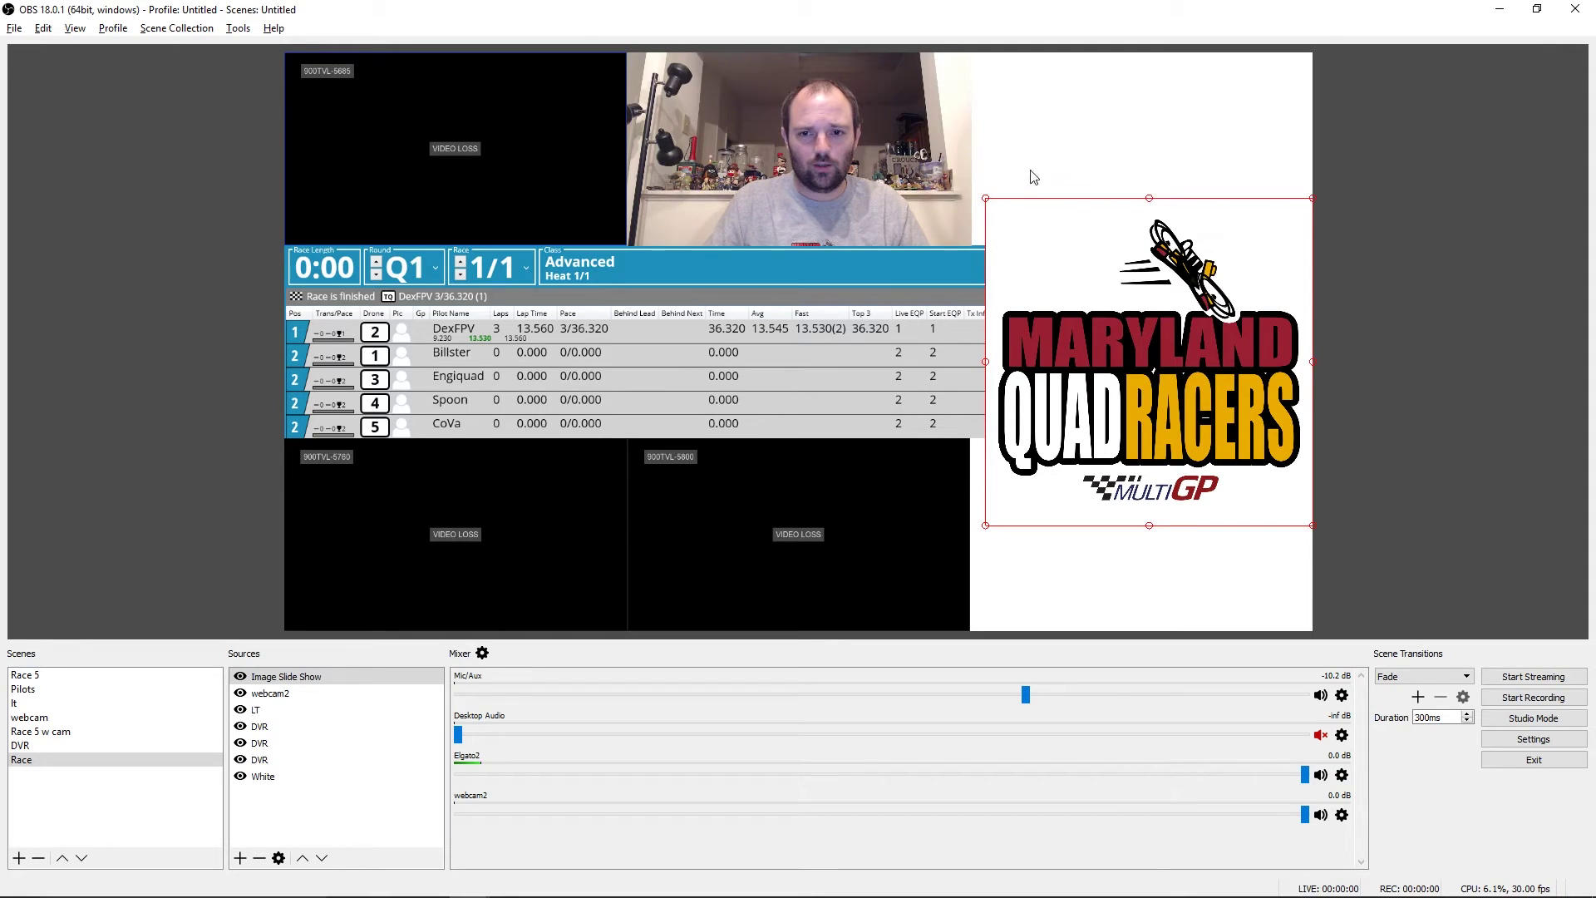
{"action": "left_click_drag", "start_coordinate": [987, 199], "coordinate": [1123, 308]}
{"action": "left_click_drag", "start_coordinate": [1182, 368], "coordinate": [1185, 293]}
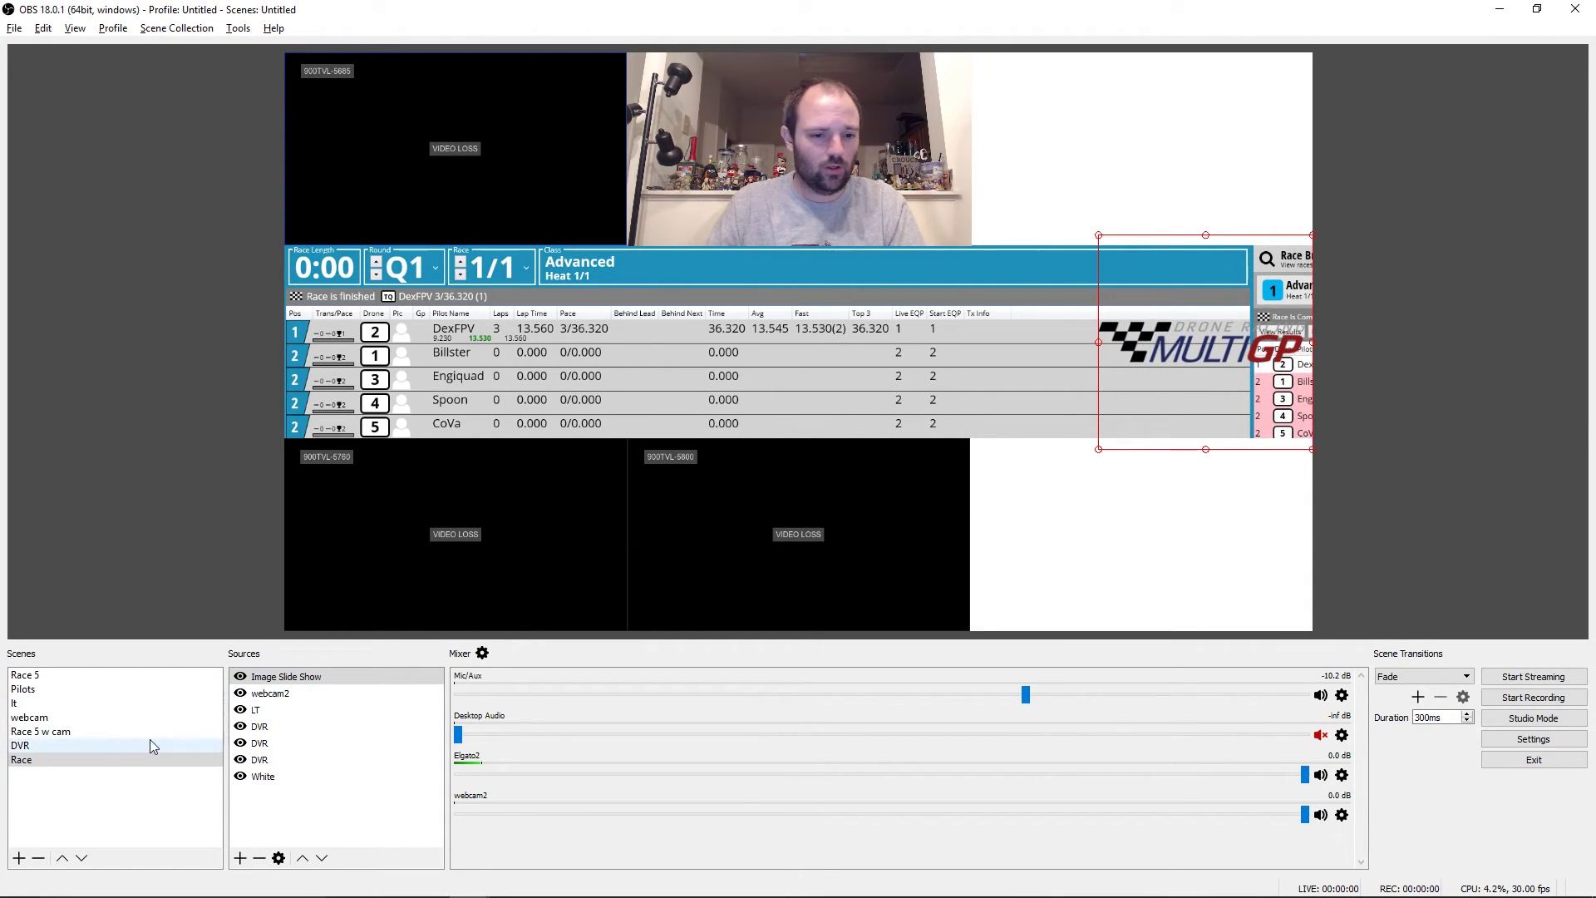
{"action": "left_click", "coordinate": [293, 833]}
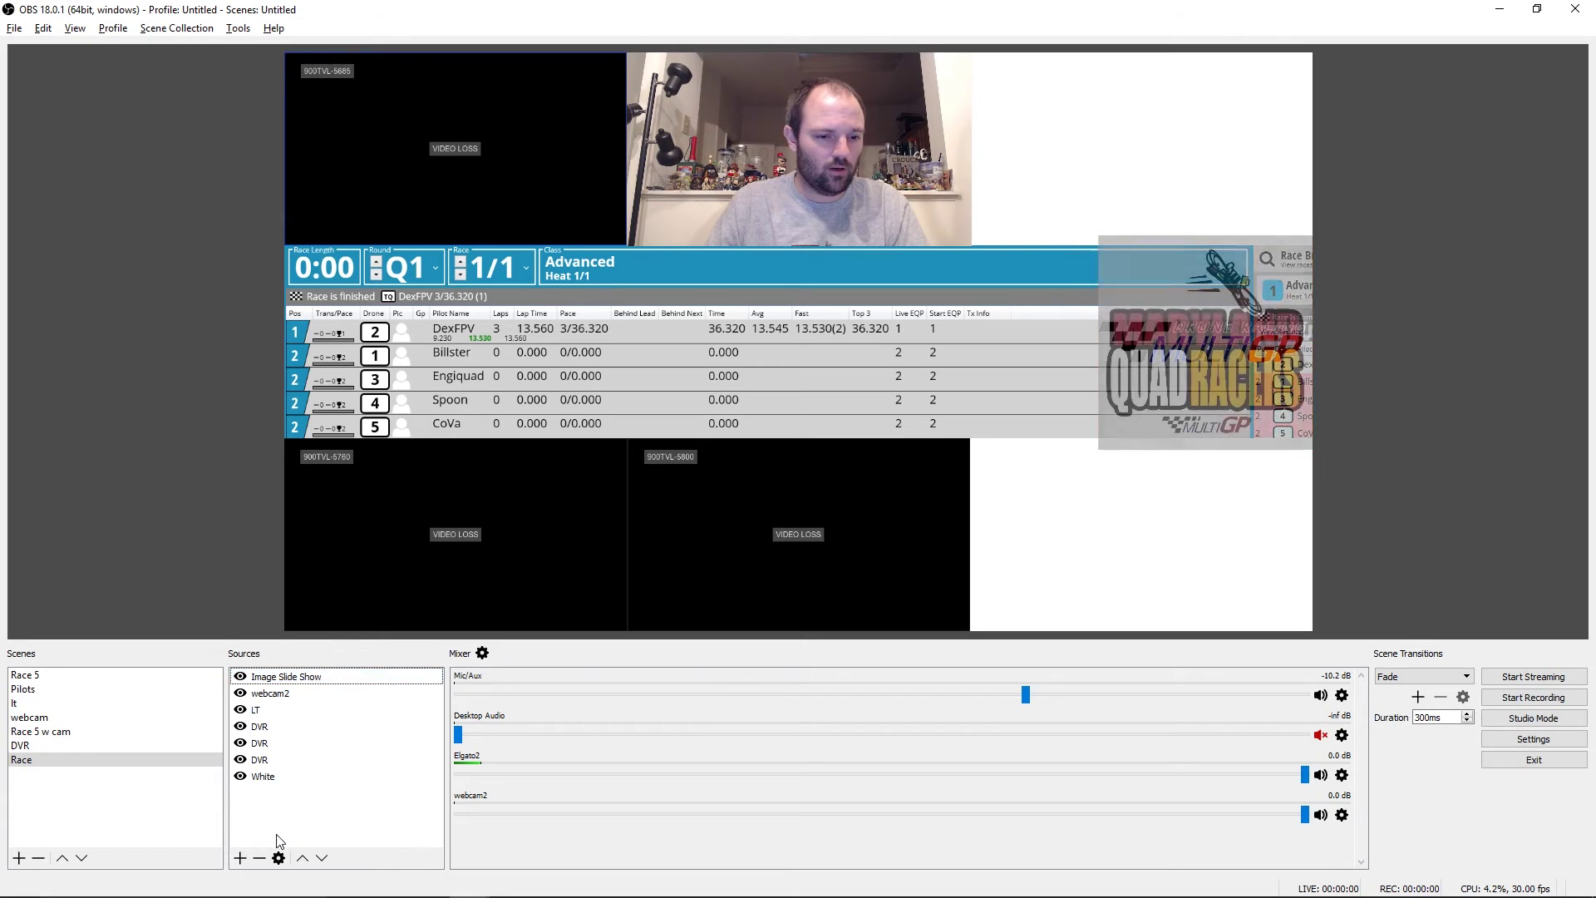
Add the existing White image and size it into a patch beside the race table.
{"action": "left_click", "coordinate": [240, 857]}
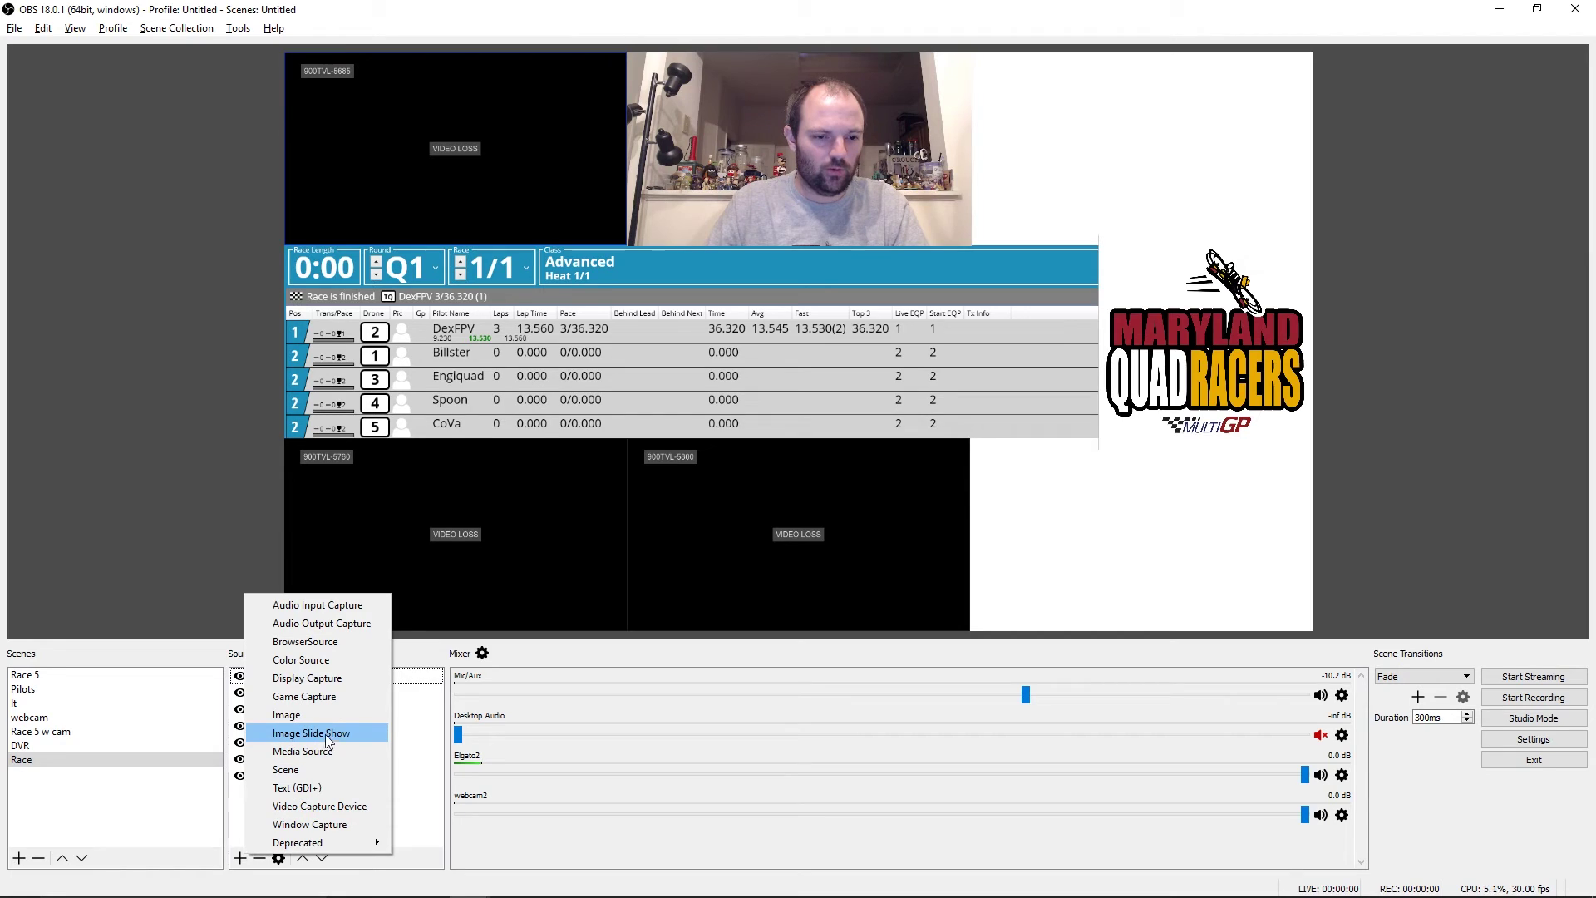
{"action": "left_click", "coordinate": [287, 715]}
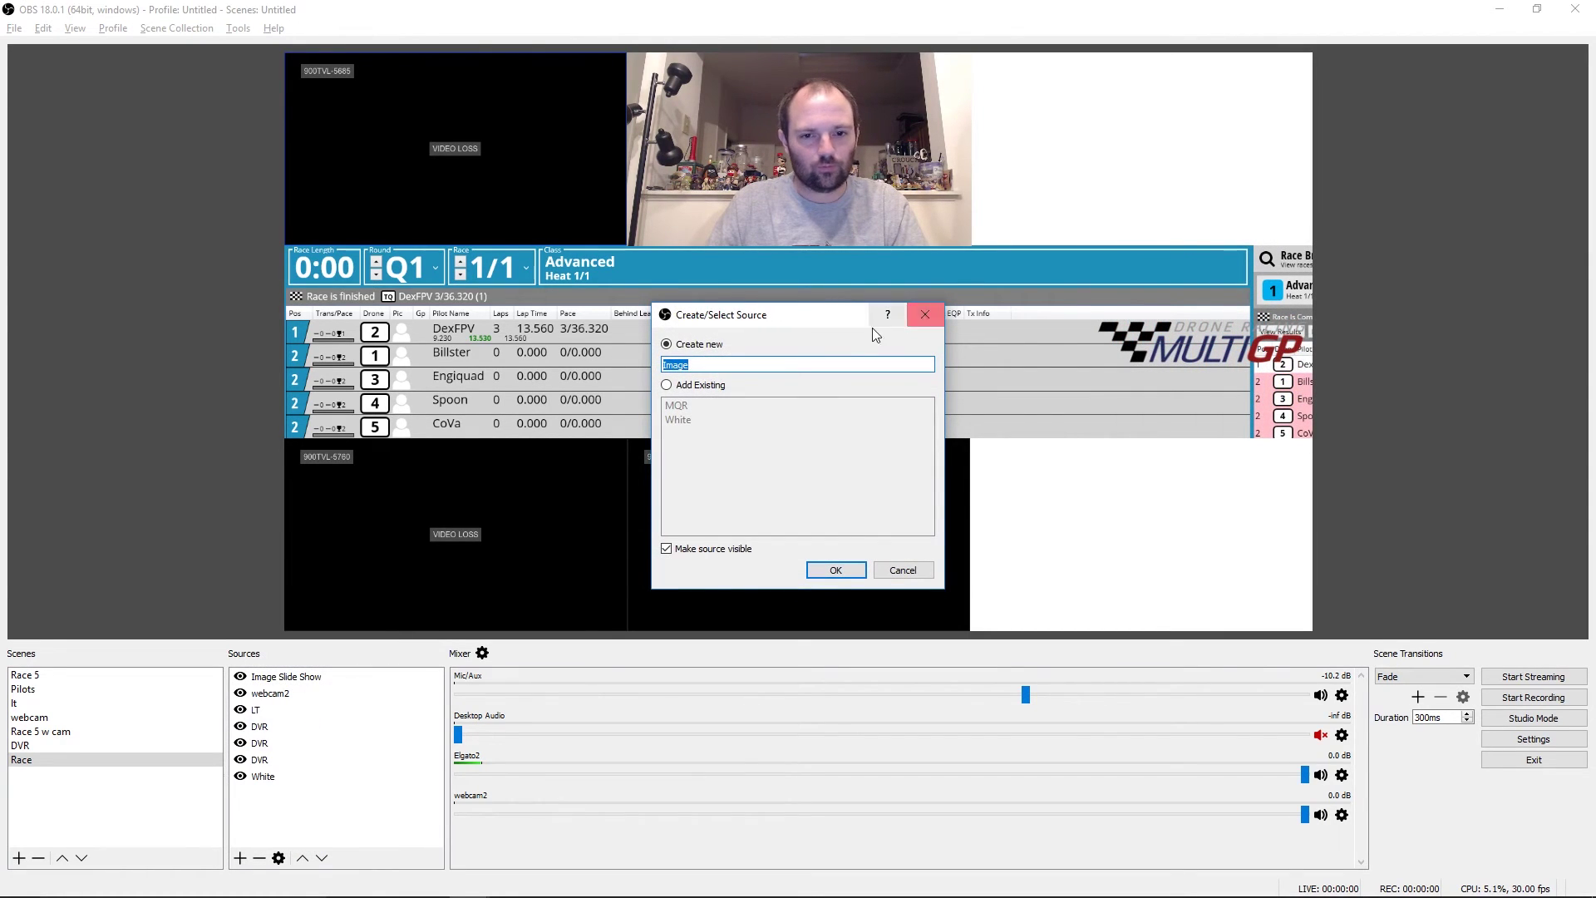
{"action": "left_click", "coordinate": [717, 387]}
{"action": "left_click", "coordinate": [680, 420]}
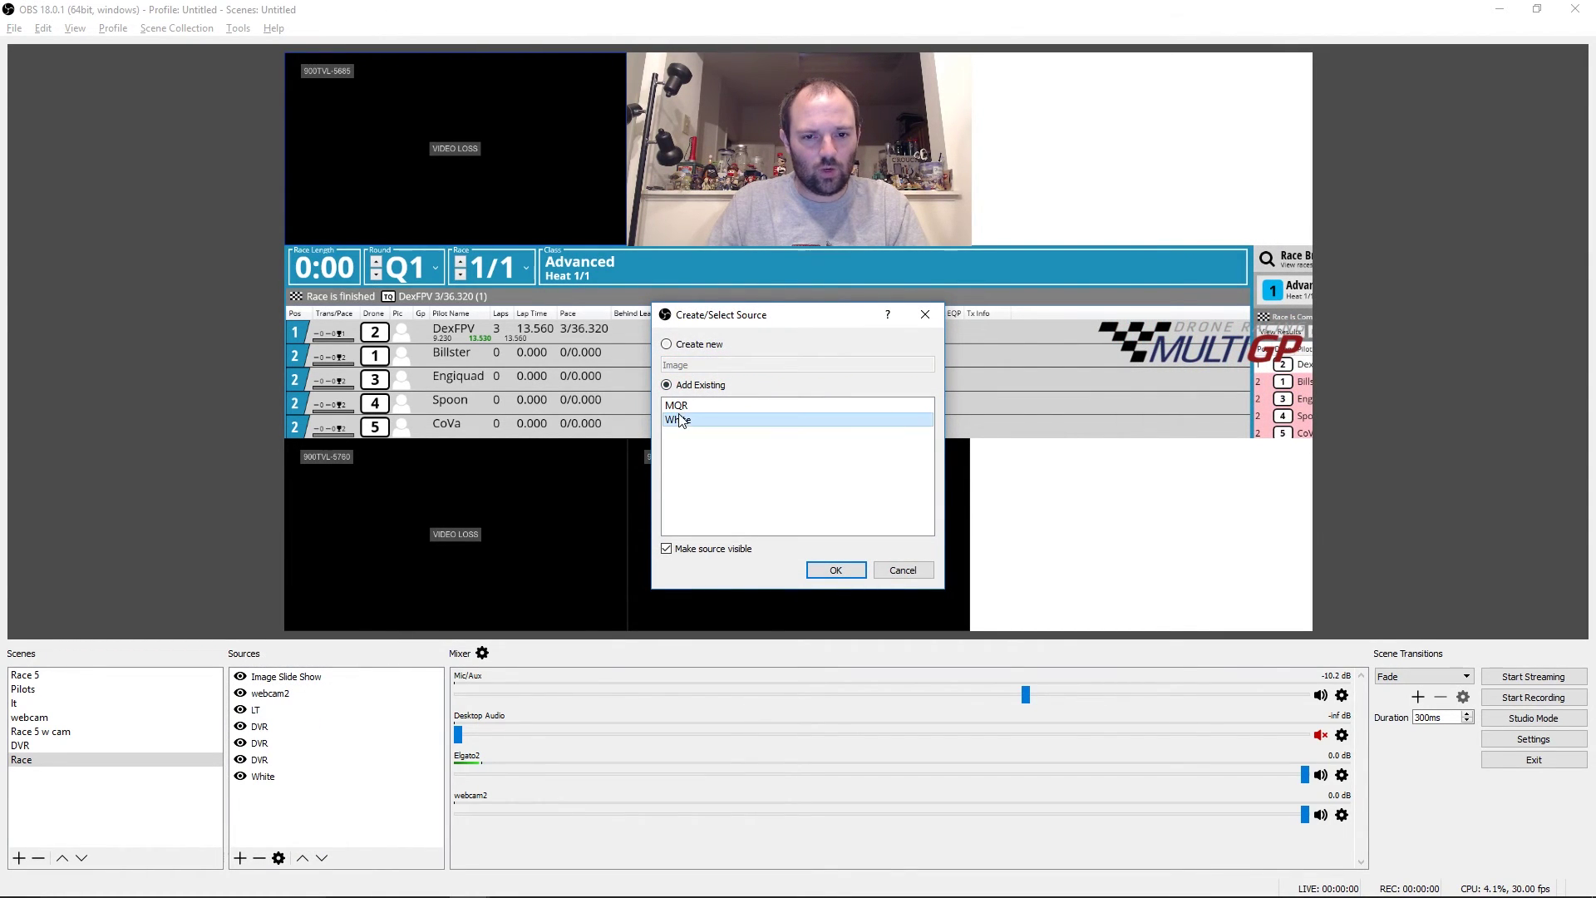
{"action": "left_click", "coordinate": [830, 570]}
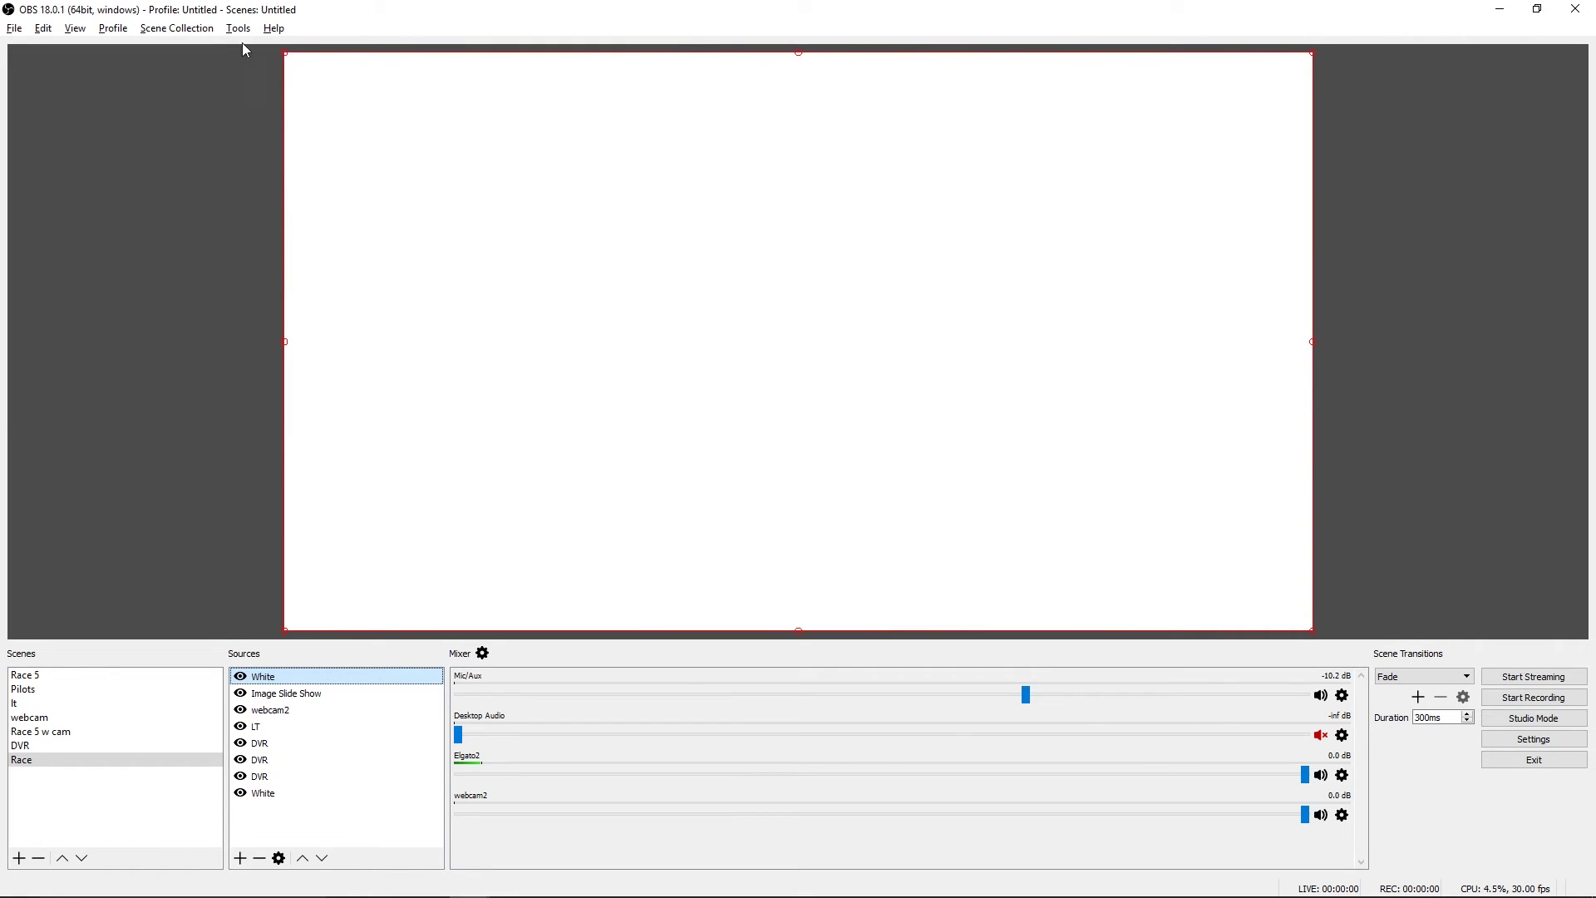
{"action": "left_click_drag", "start_coordinate": [285, 57], "coordinate": [954, 451]}
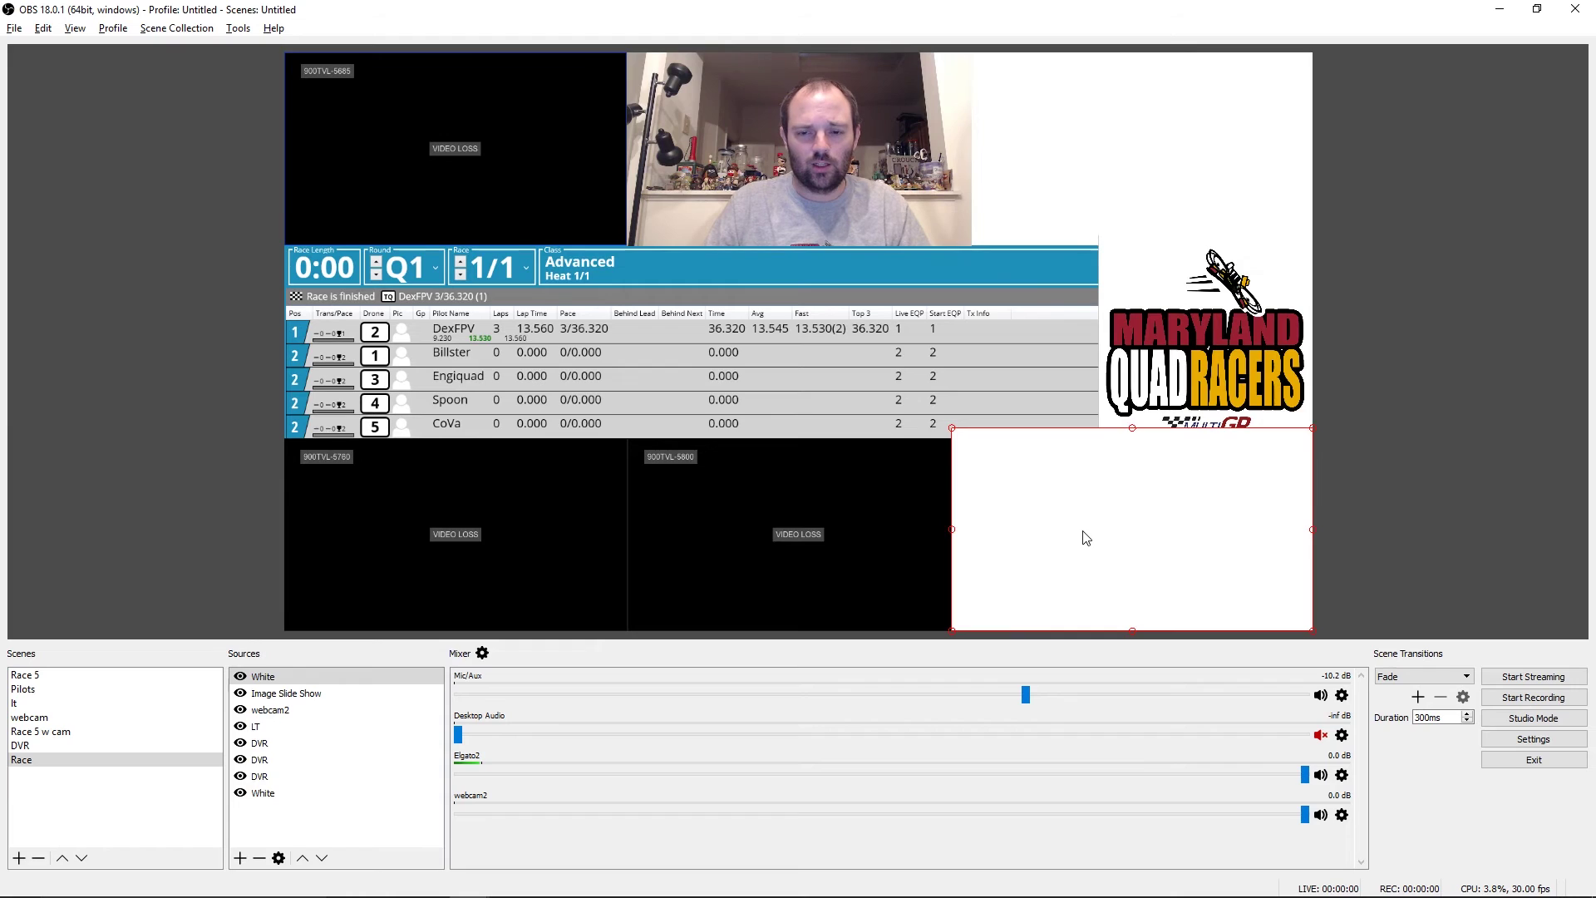
{"action": "left_click_drag", "start_coordinate": [1085, 536], "coordinate": [1151, 346]}
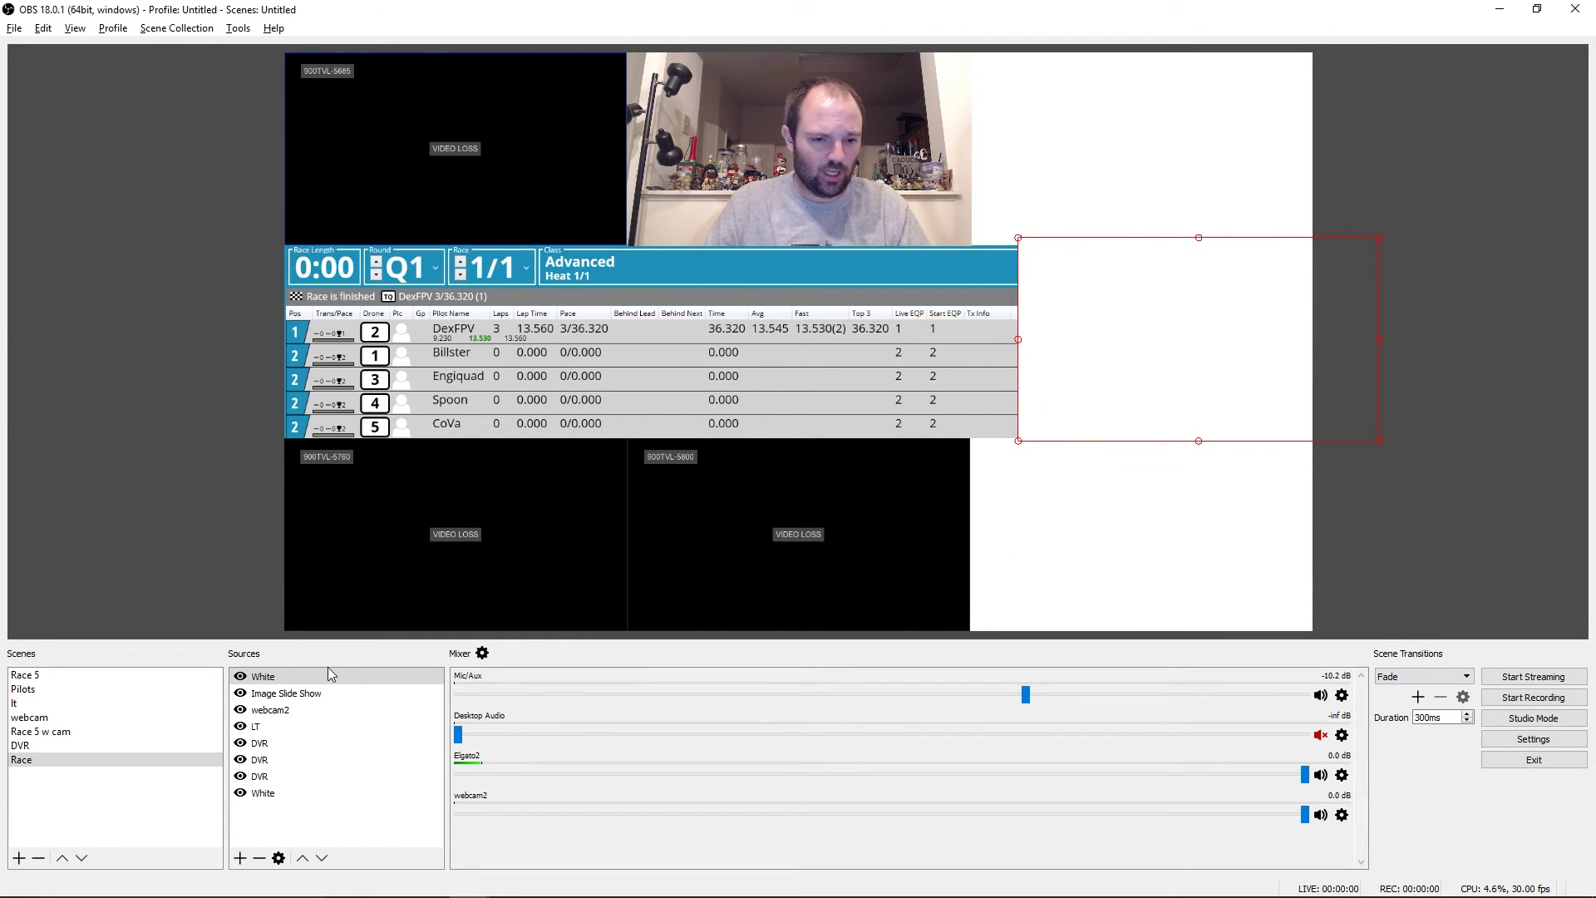
Move the White source below the Image Slide Show in the layer order.
{"action": "left_click", "coordinate": [277, 678]}
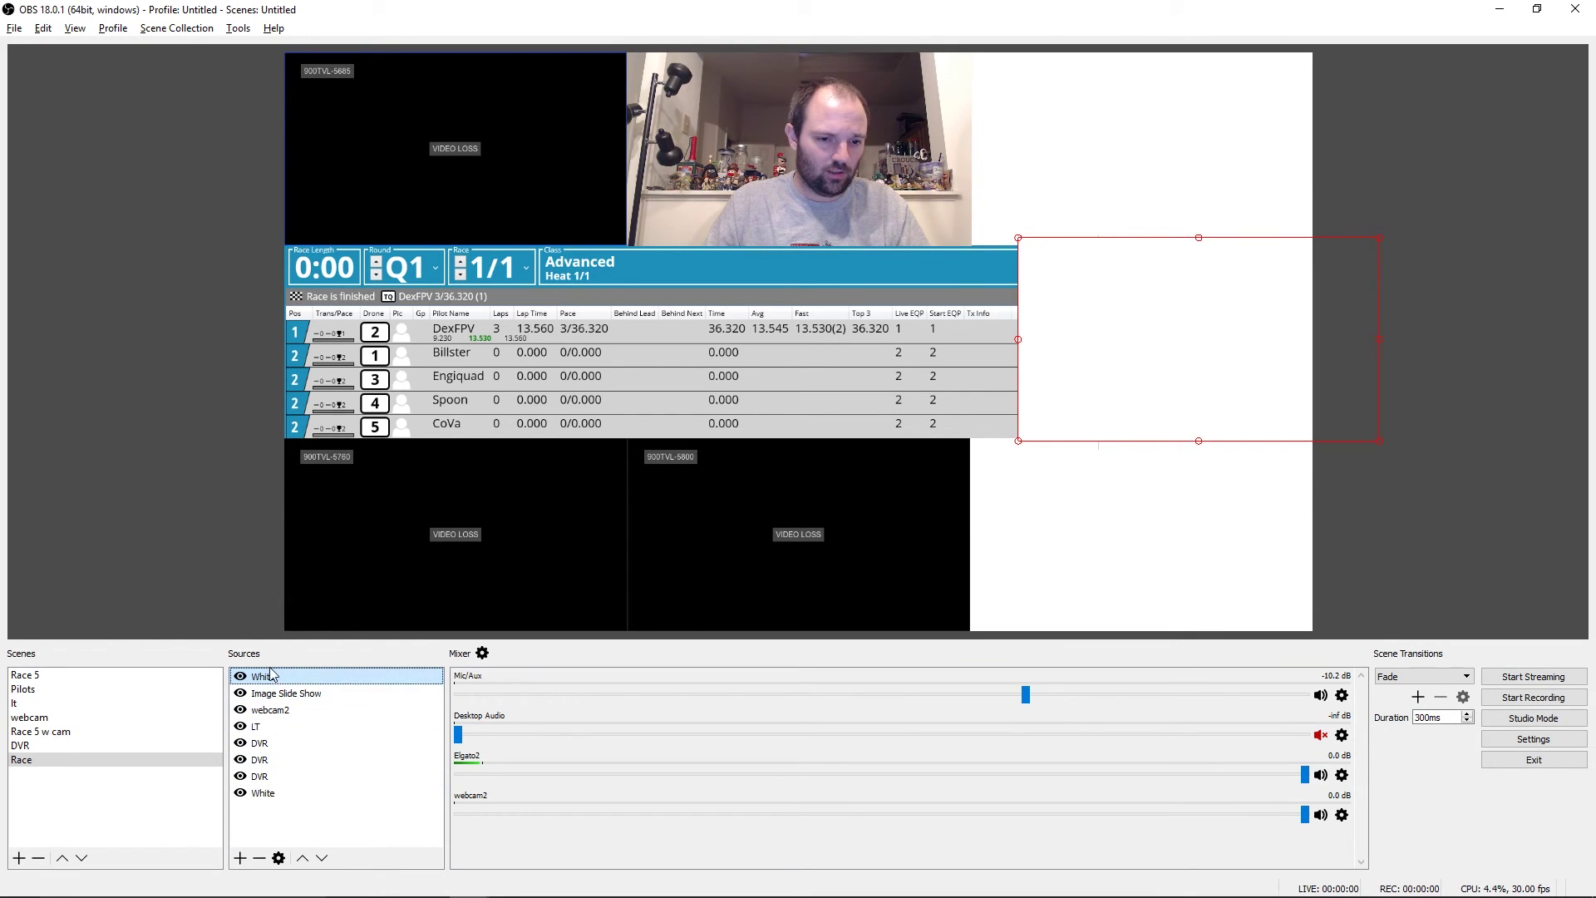
{"action": "left_click", "coordinate": [324, 859]}
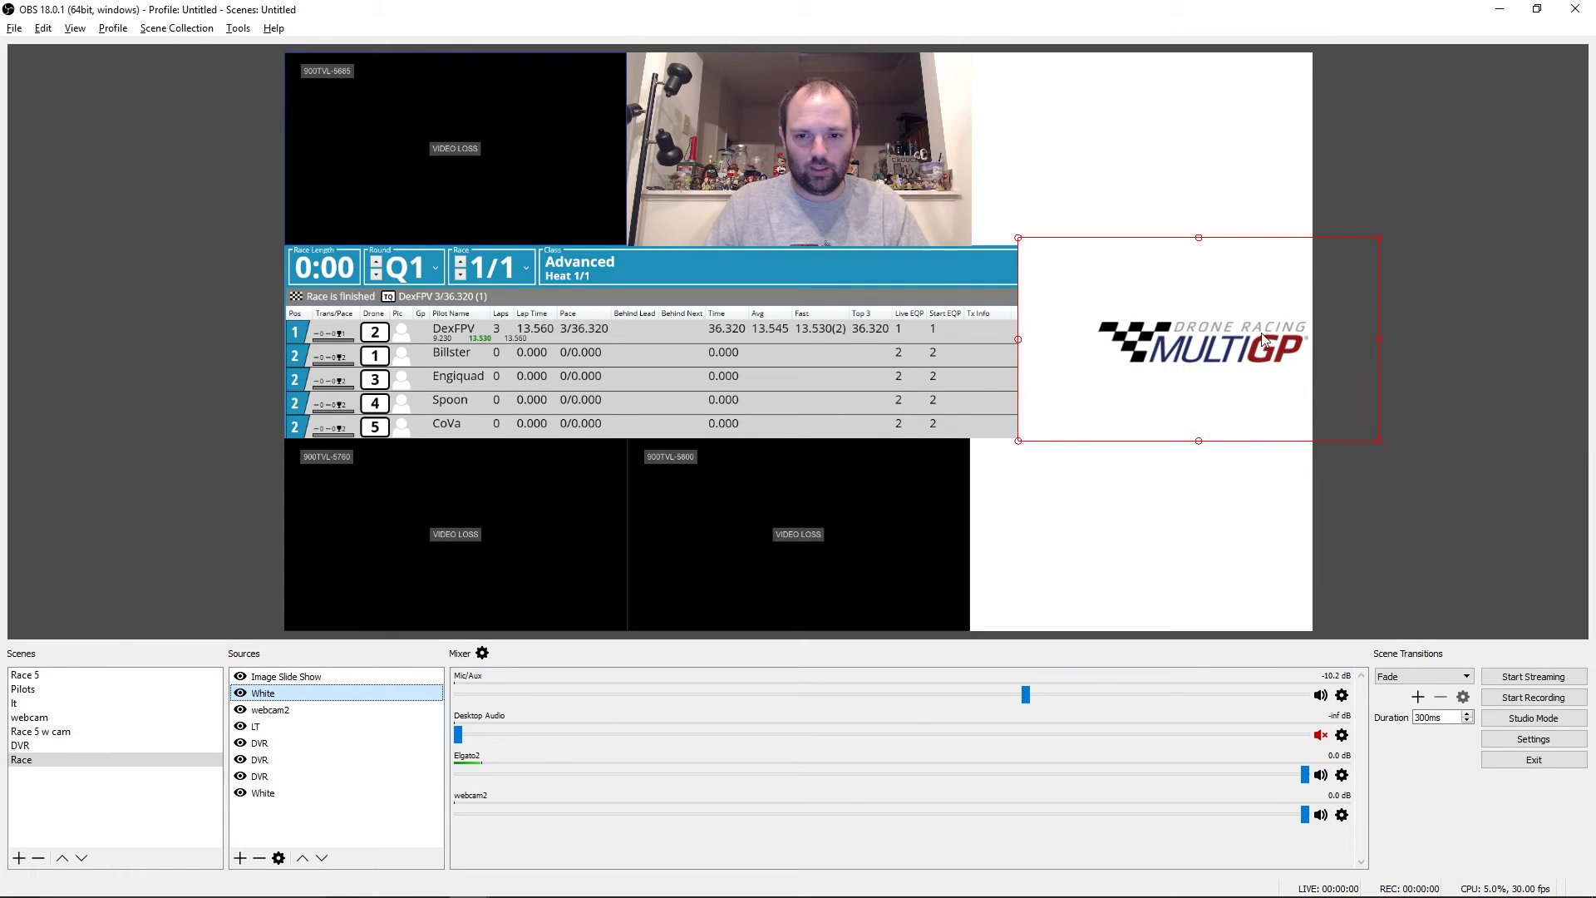
{"action": "left_click", "coordinate": [1181, 524]}
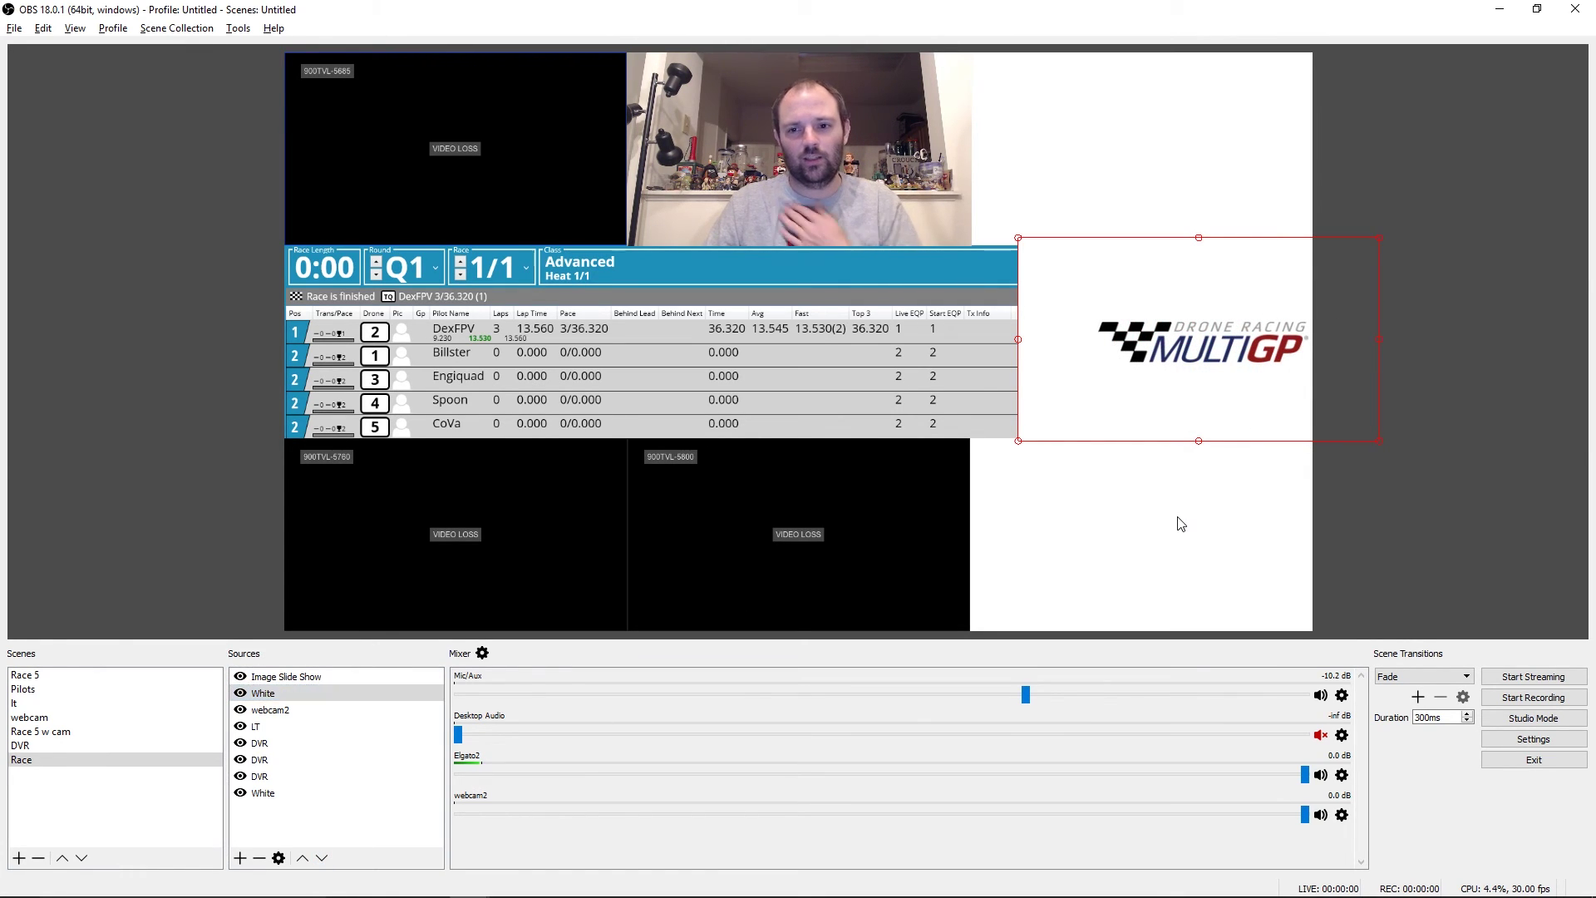
{"action": "left_click", "coordinate": [1180, 524]}
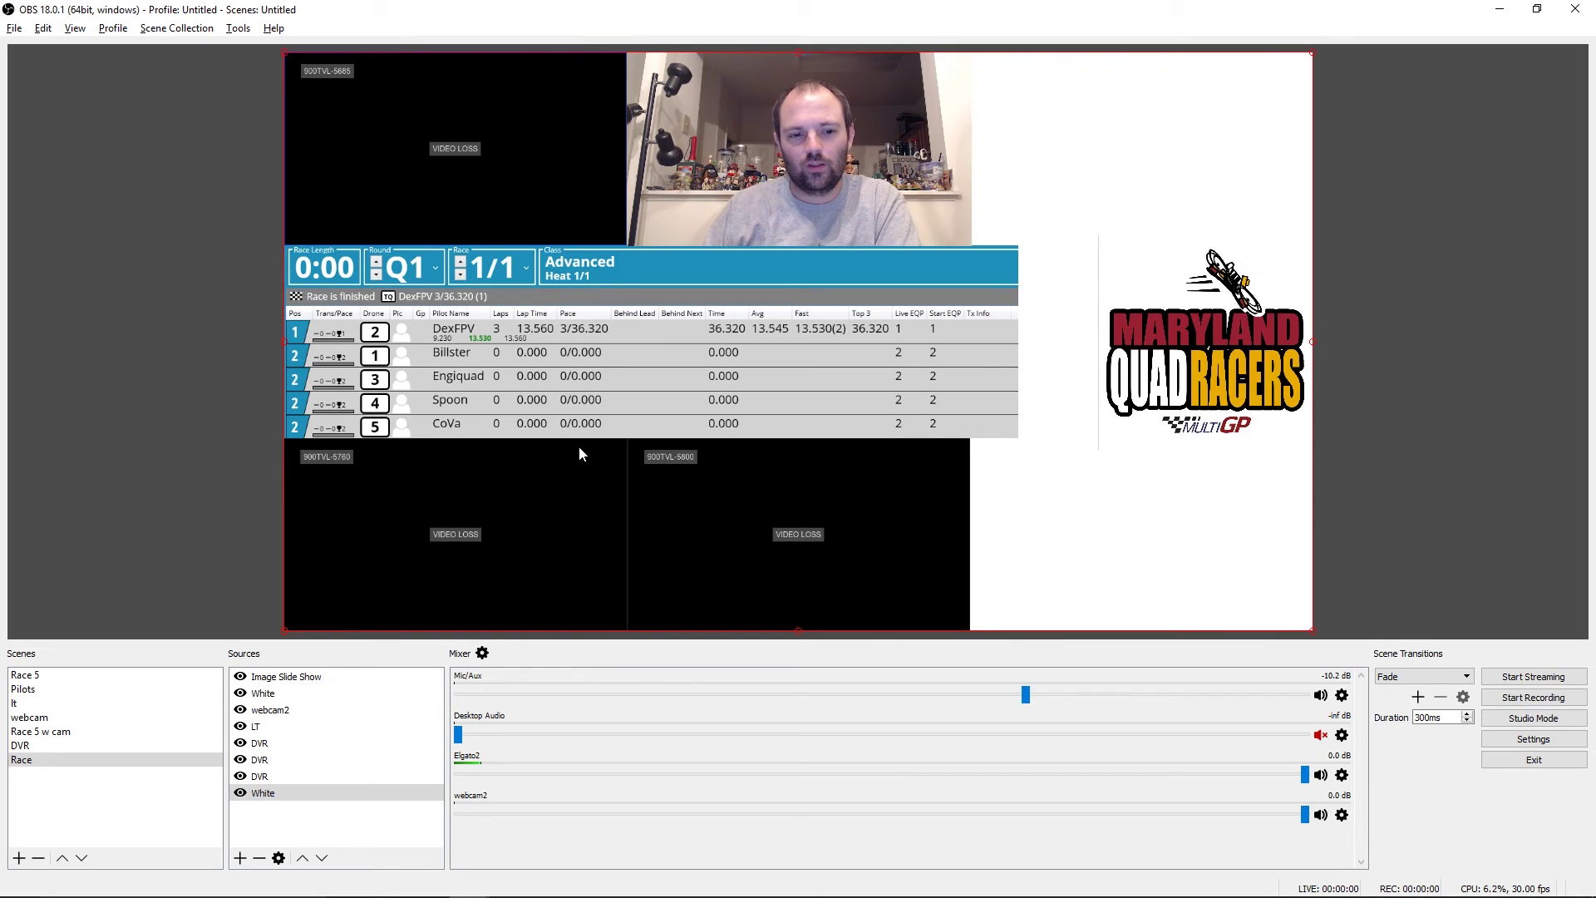